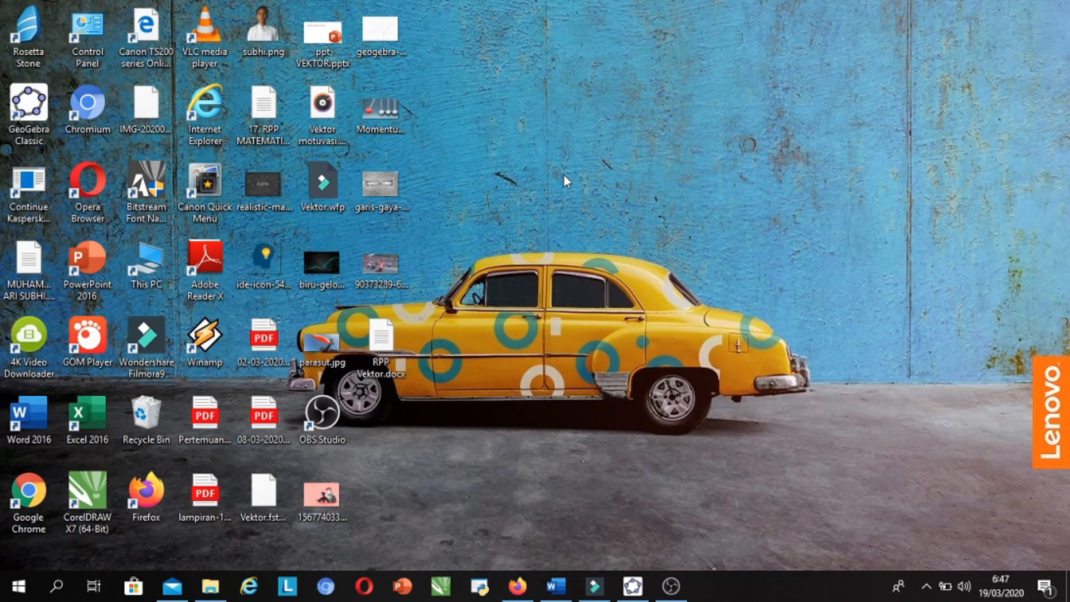
Launch GeoGebra Classic from the desktop and maximize its window.
double_click(26, 112)
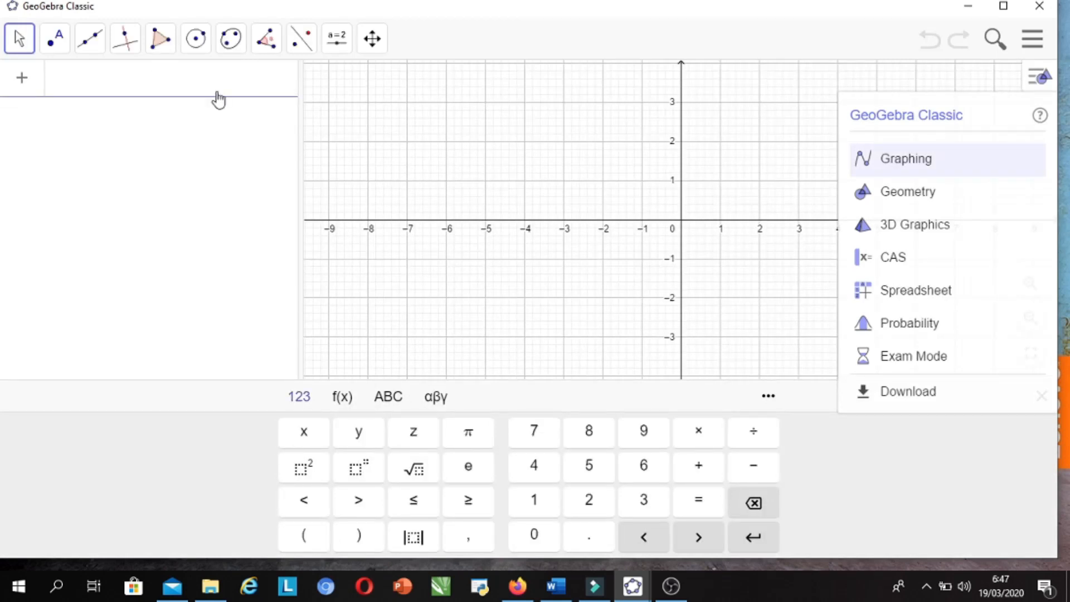
scroll(578, 199, up, 5)
scroll(577, 200, down, 5)
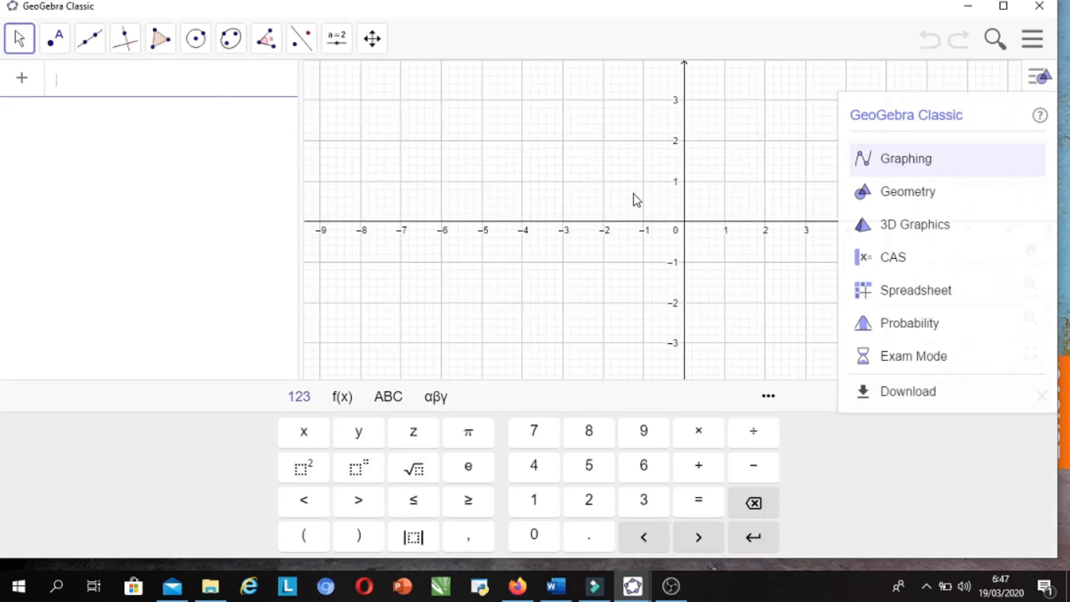
scroll(659, 194, down, 2)
drag(648, 146, 648, 274)
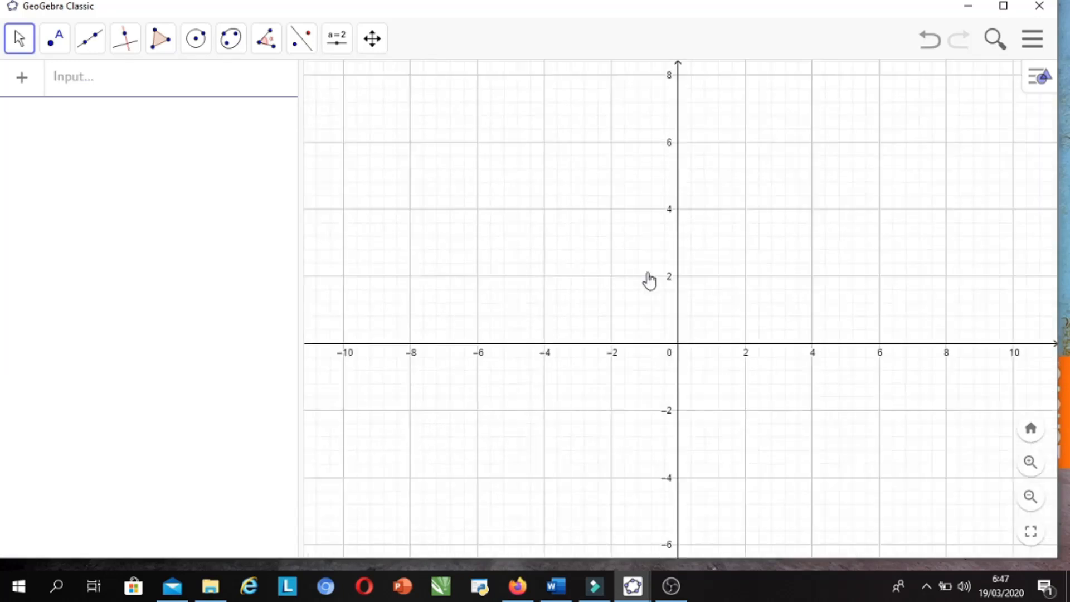
click(1008, 6)
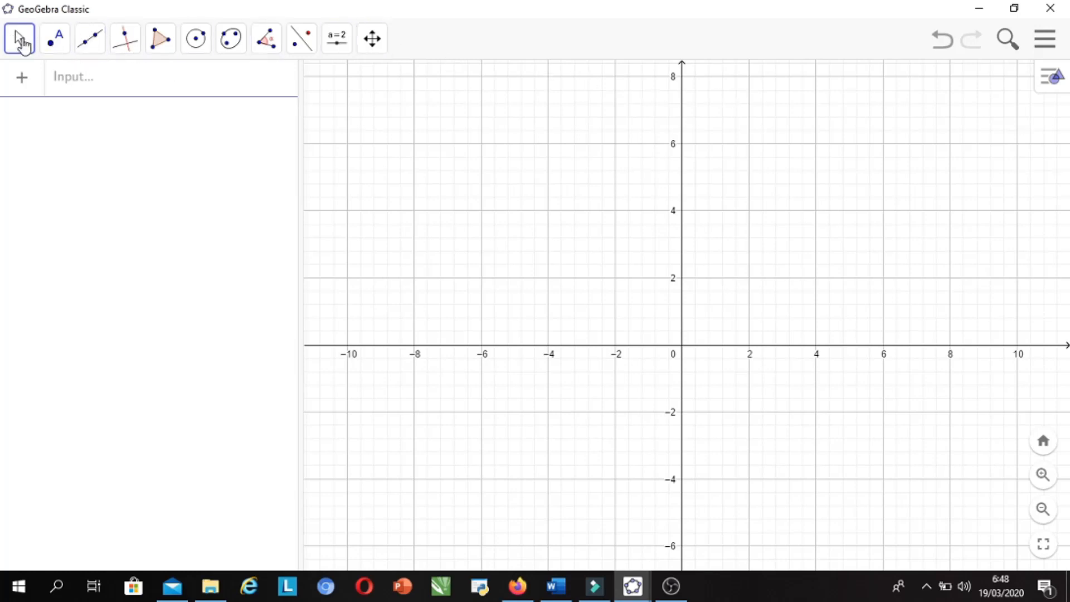
click(57, 47)
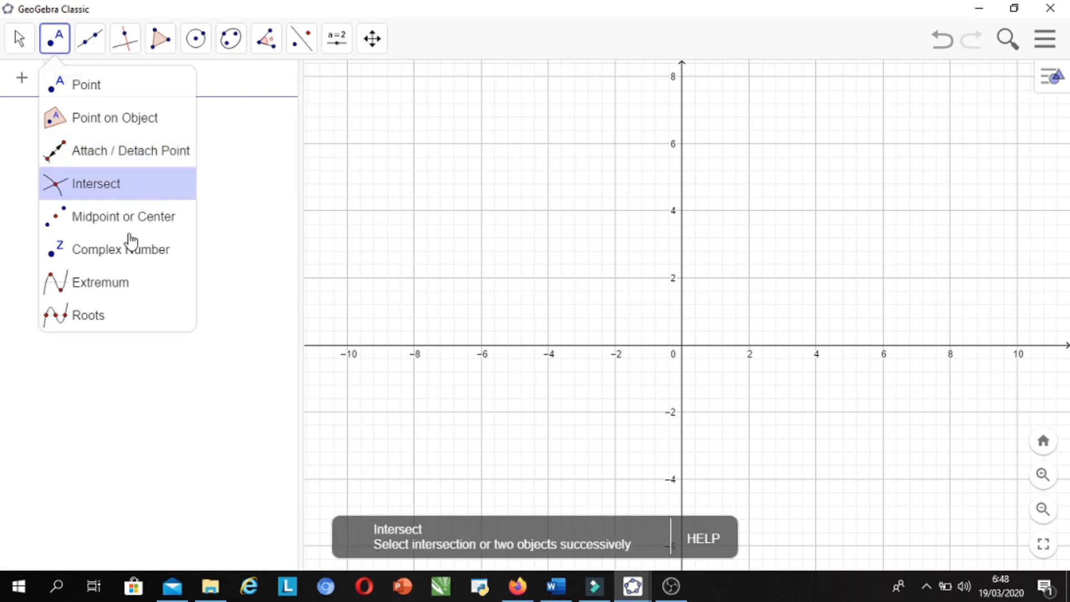
click(87, 43)
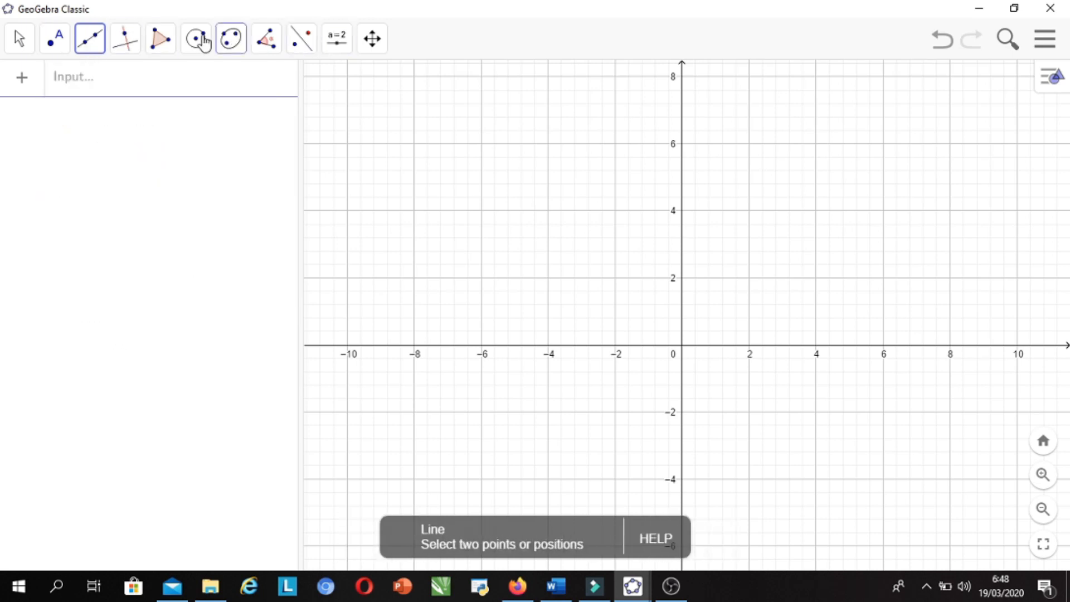
mouse_move(92, 47)
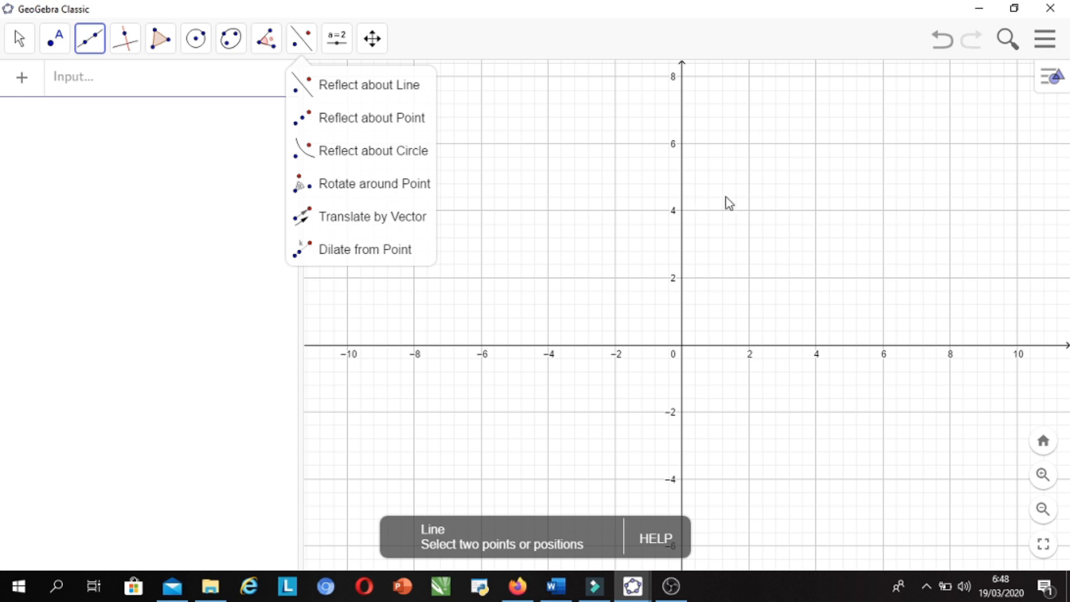
click(632, 185)
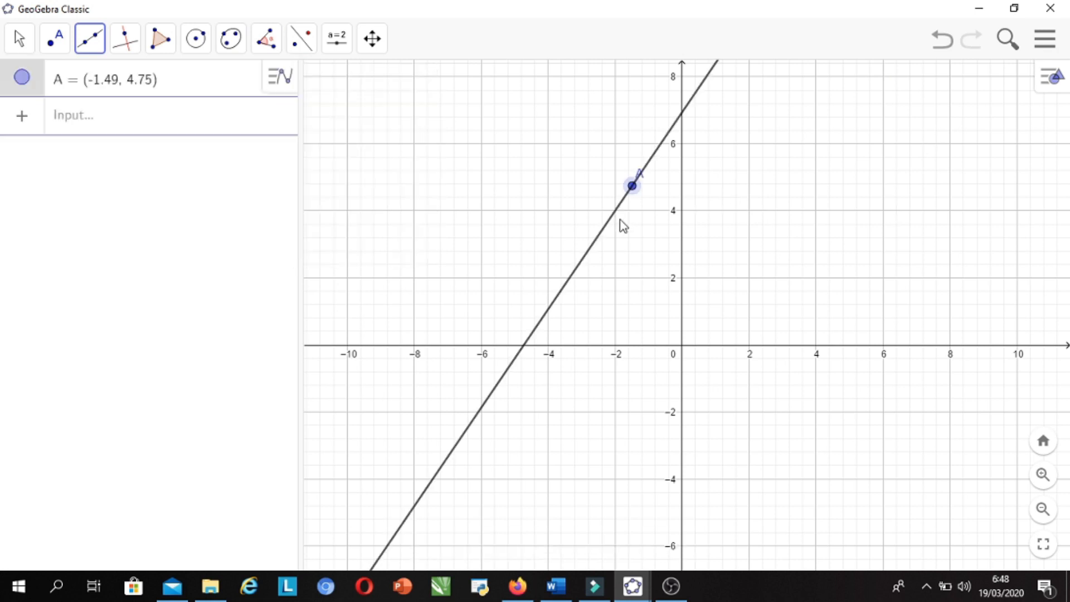
click(616, 211)
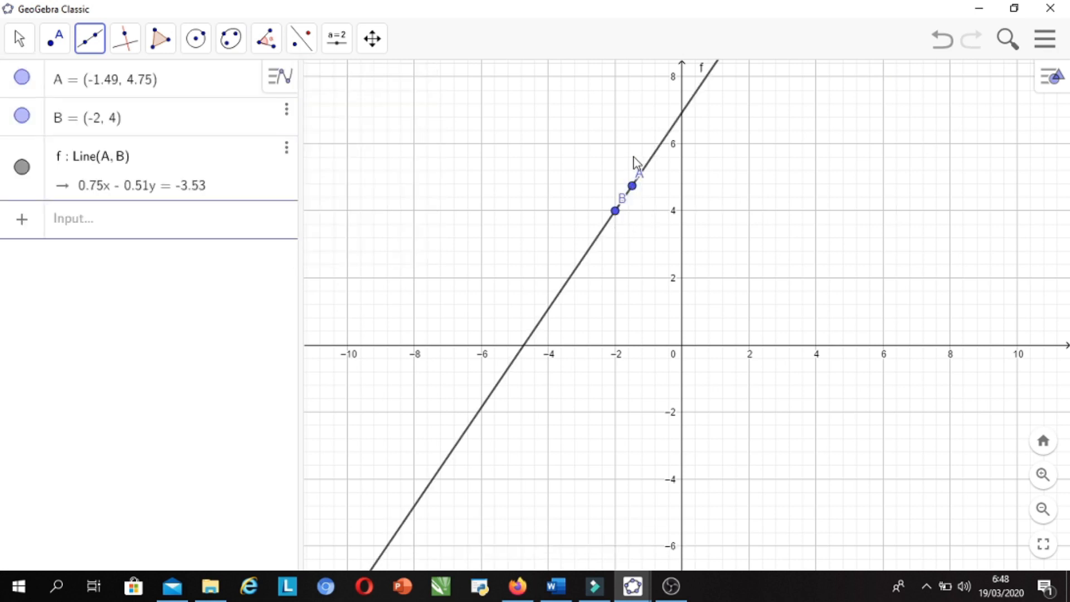
click(23, 39)
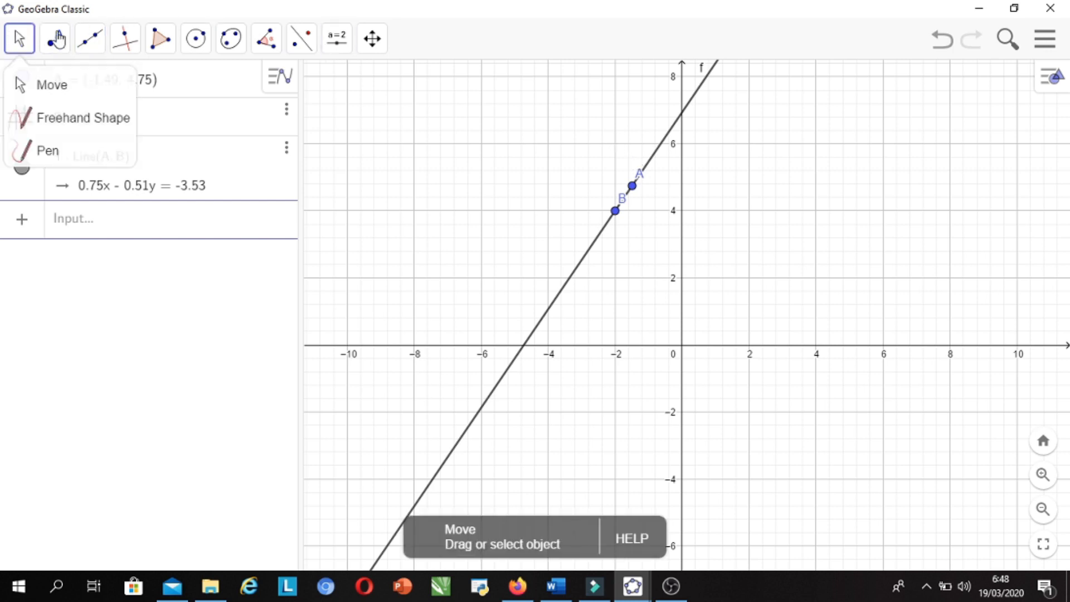
click(944, 52)
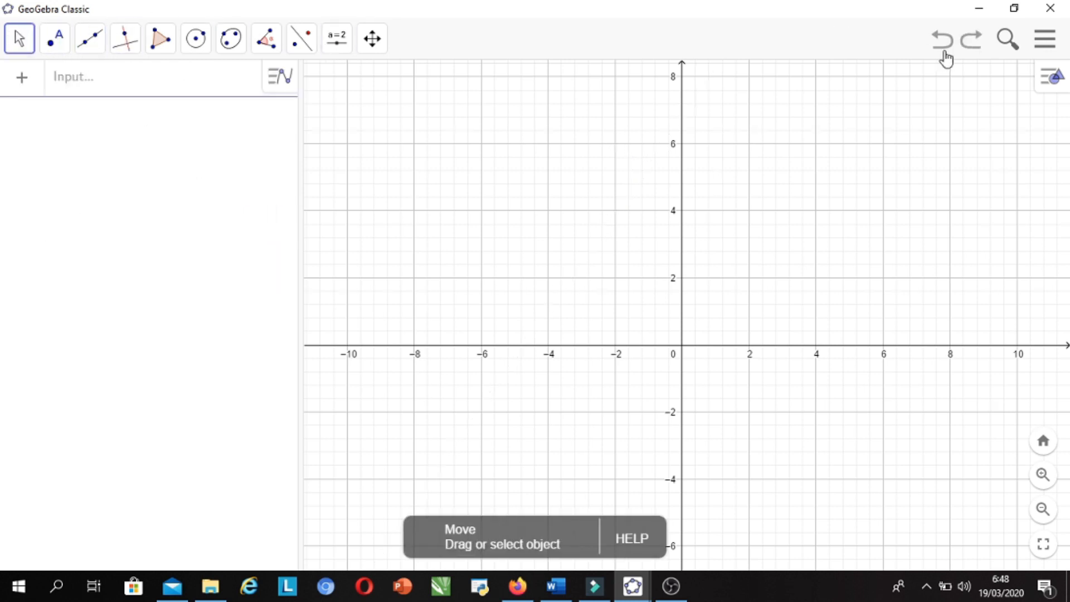
Try the polar, isometric and hidden grid types in the graphics view and return to the Cartesian grid.
click(1046, 81)
click(901, 76)
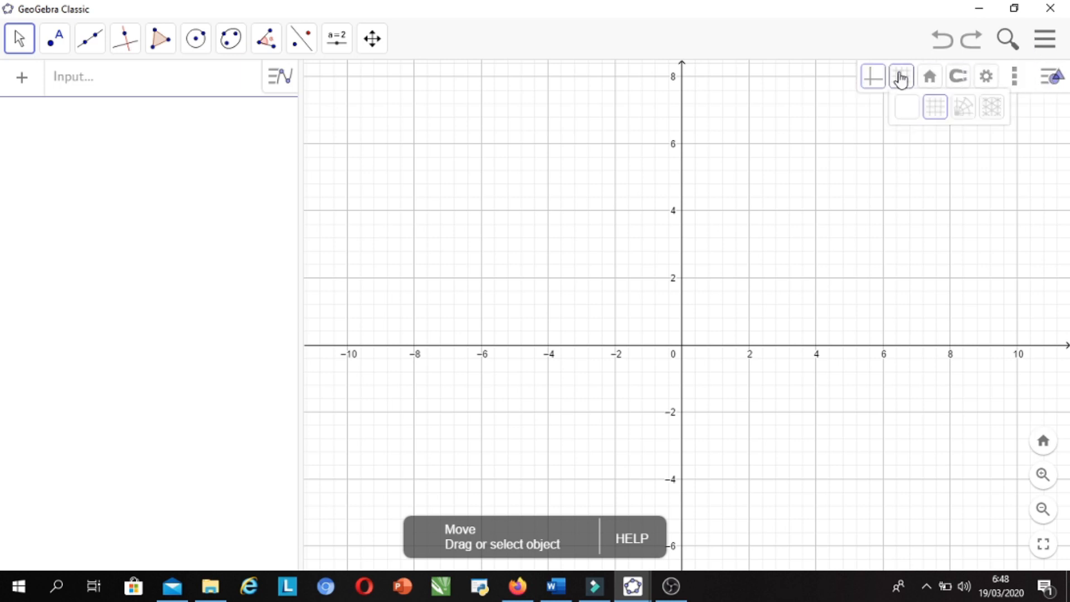
click(965, 116)
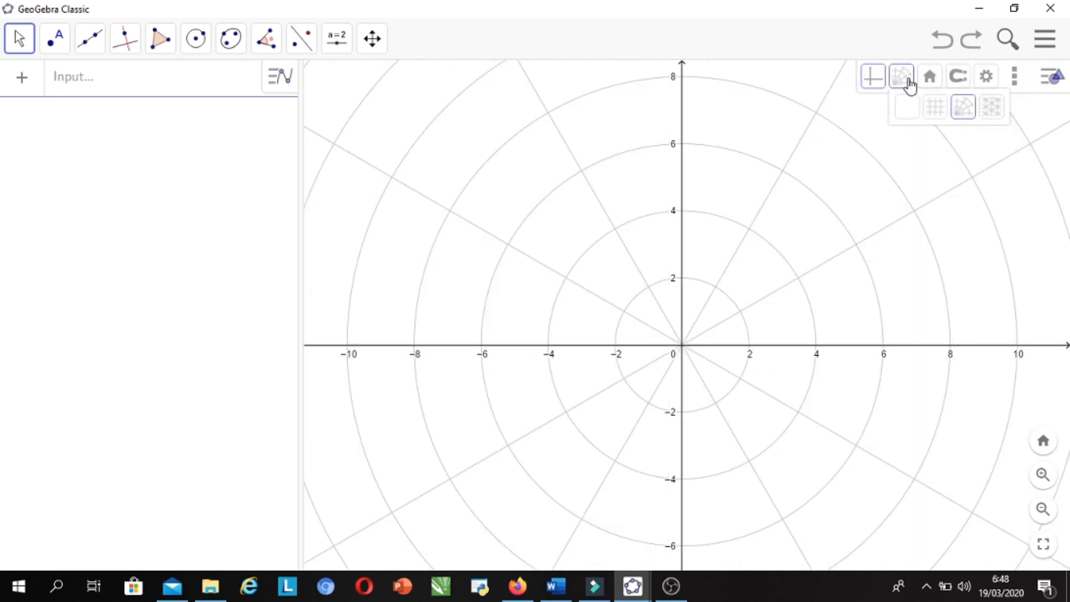
click(995, 110)
click(902, 80)
click(905, 82)
click(908, 107)
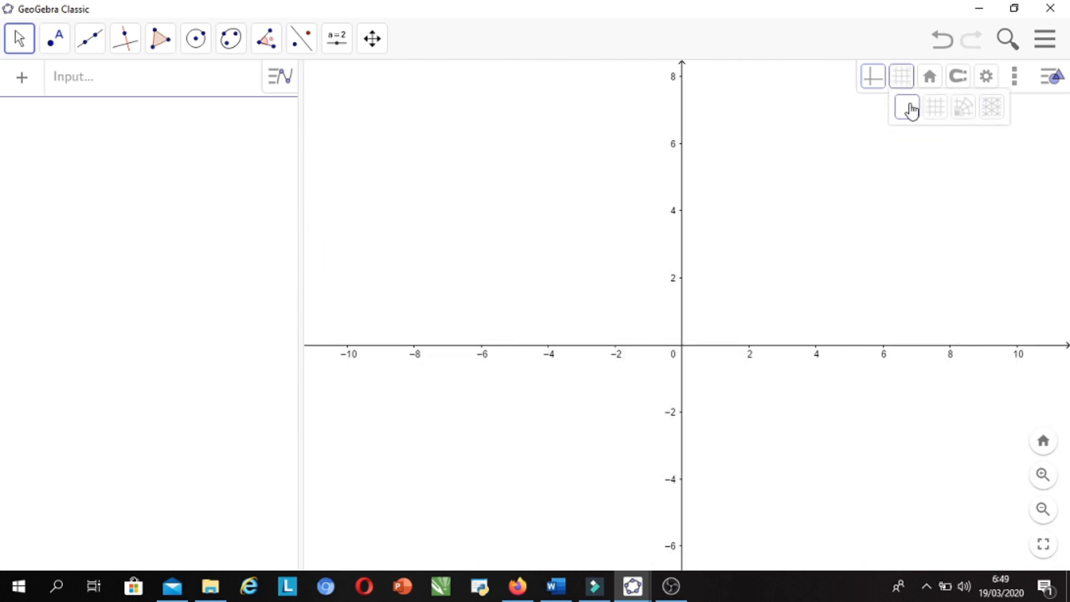
scroll(773, 159, down, 3)
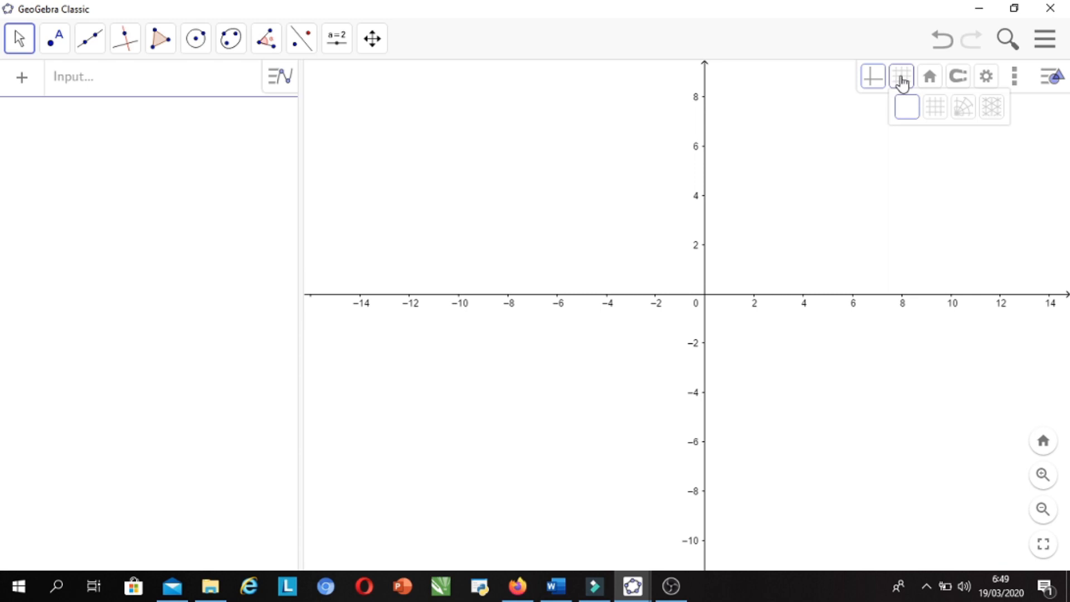
click(936, 110)
scroll(759, 159, down, 2)
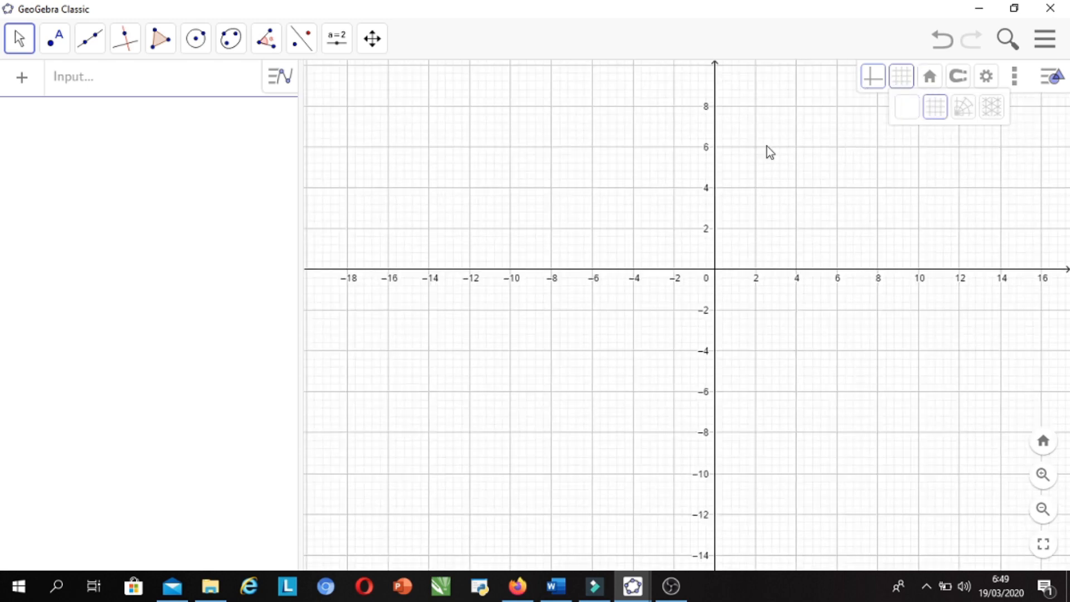
Place one point at the origin where the axes intersect and another at (8, 4).
drag(748, 144, 748, 193)
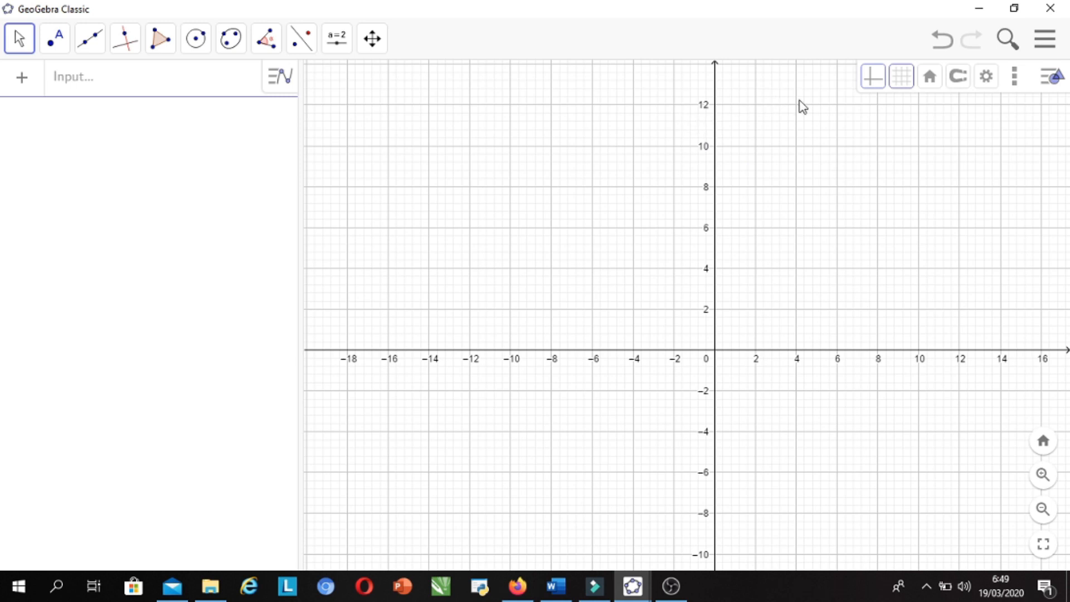
scroll(802, 112, down, 3)
drag(824, 143, 737, 221)
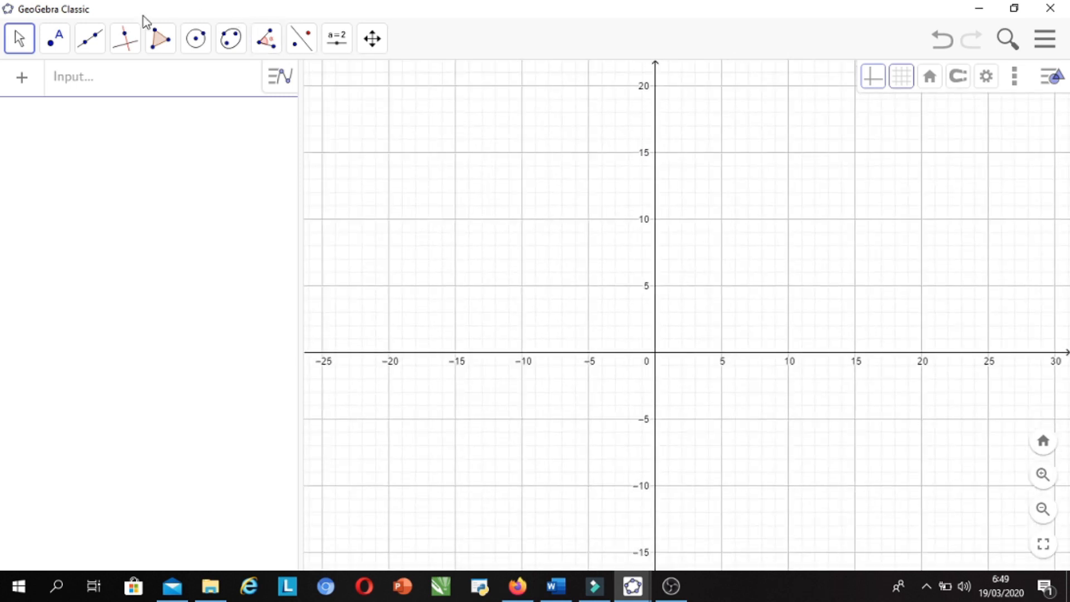
click(57, 42)
click(79, 91)
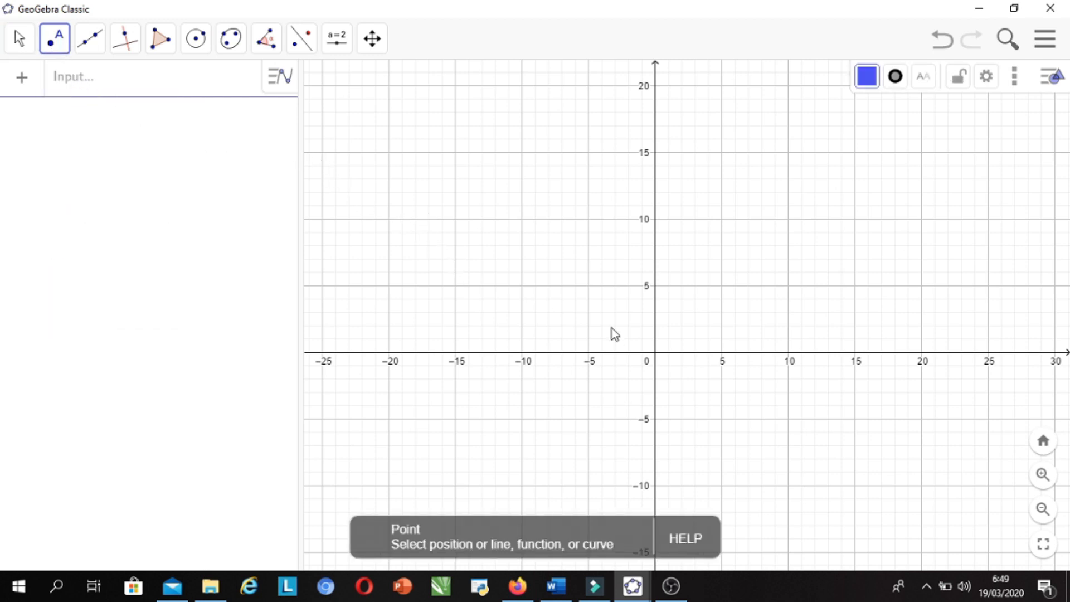
click(655, 353)
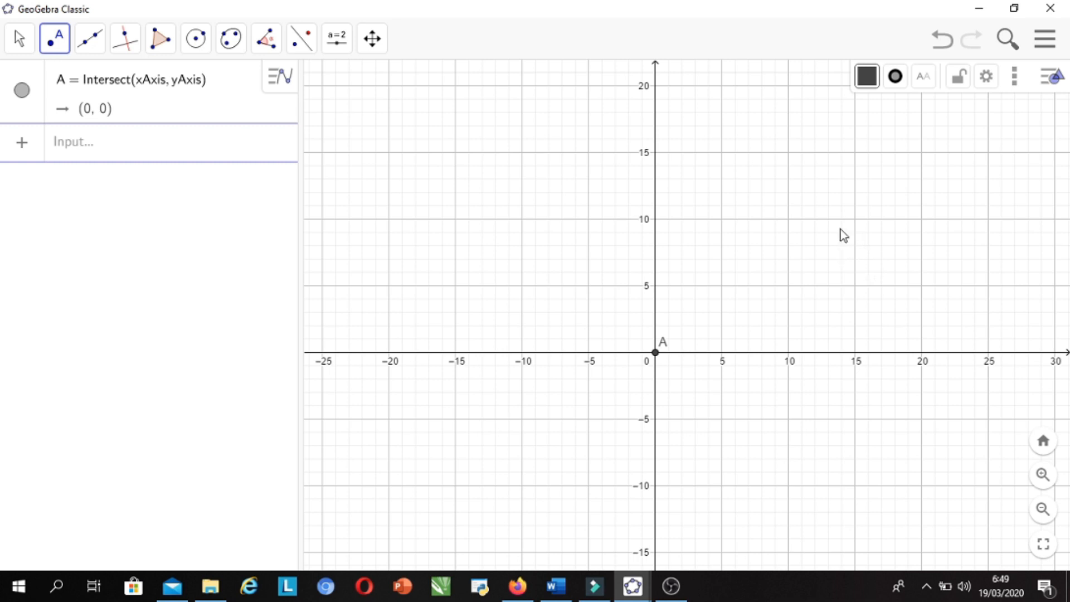
scroll(798, 239, up, 6)
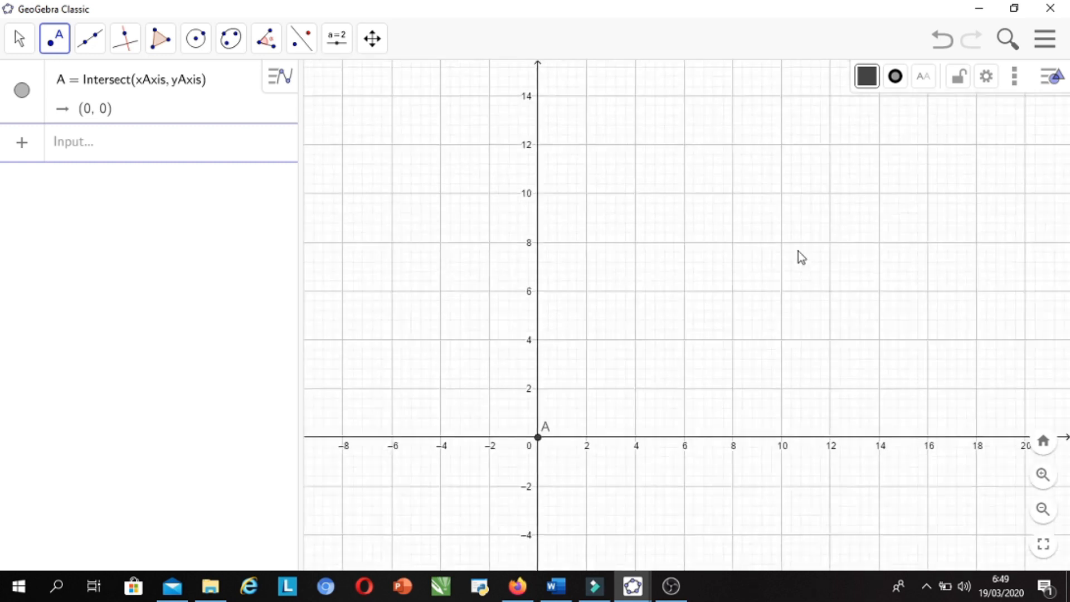
scroll(642, 249, up, 3)
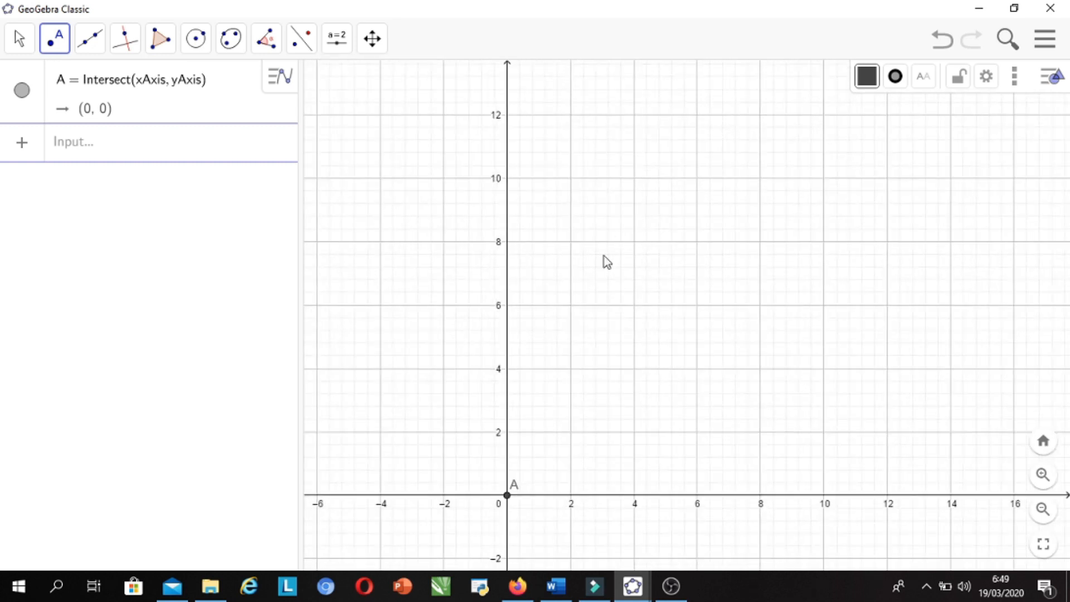
click(760, 369)
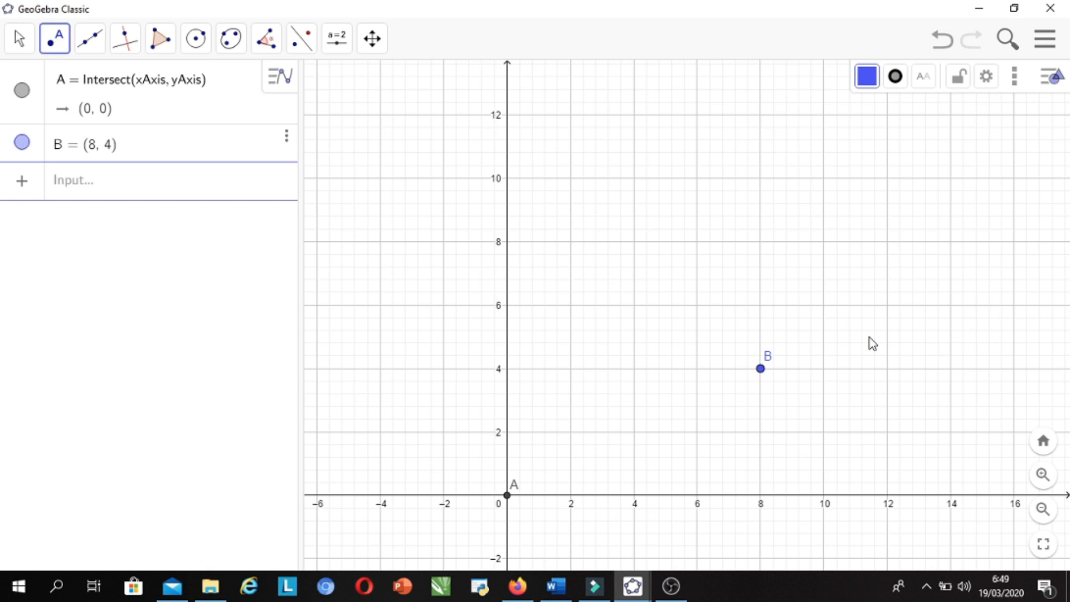
Draw a vector from the origin point A to point B at (8, 4).
click(93, 40)
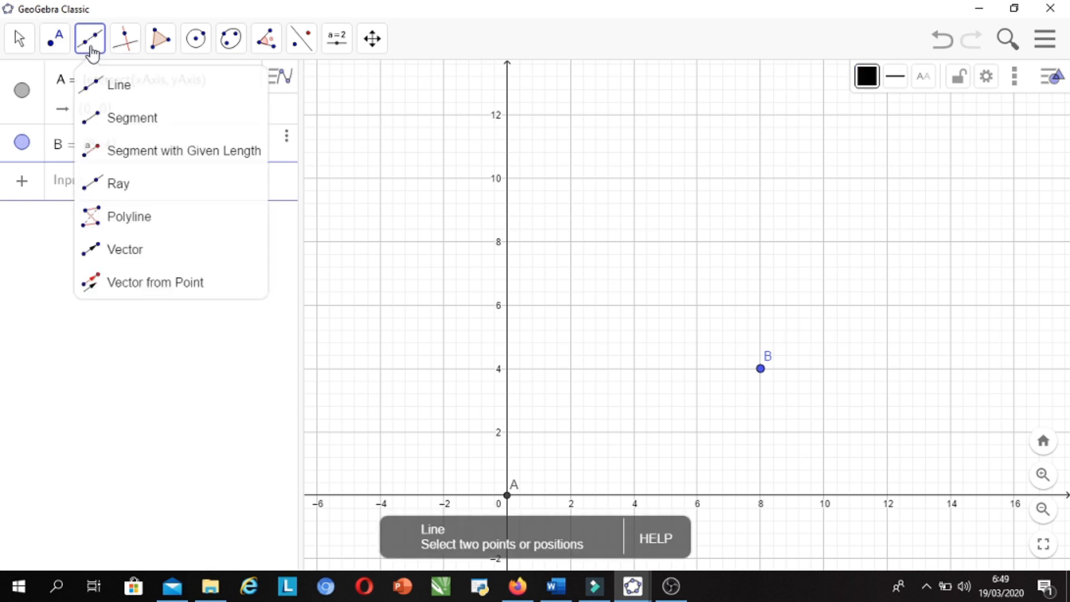
click(126, 253)
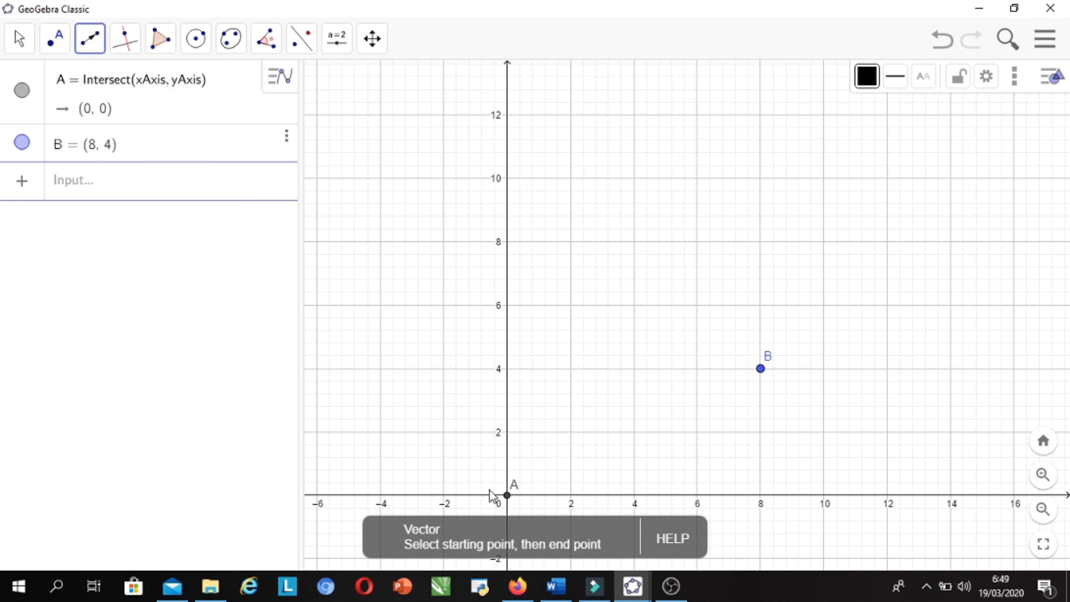
click(509, 498)
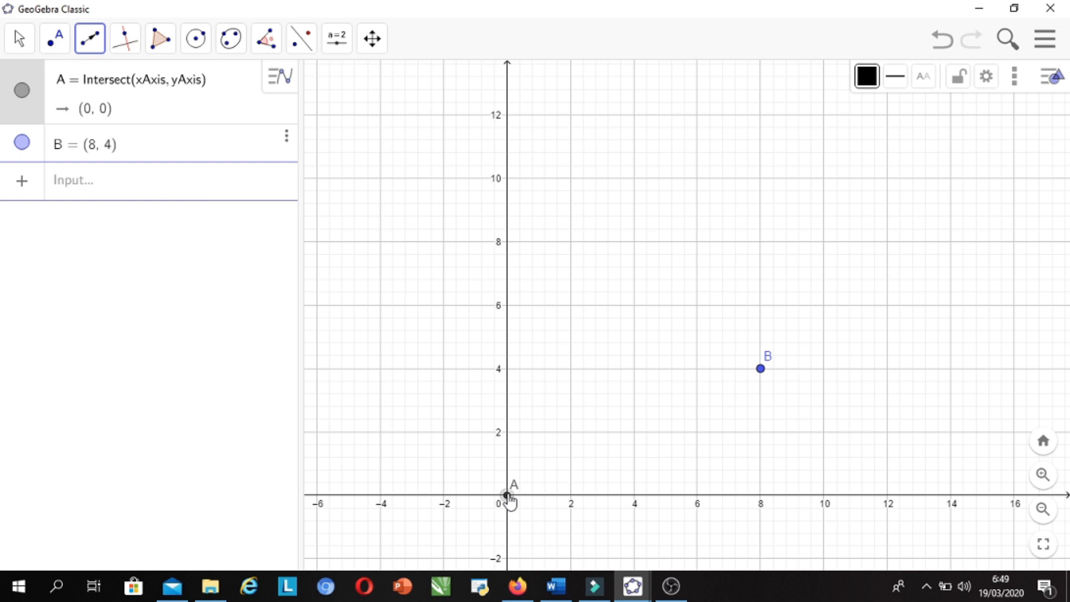
click(762, 369)
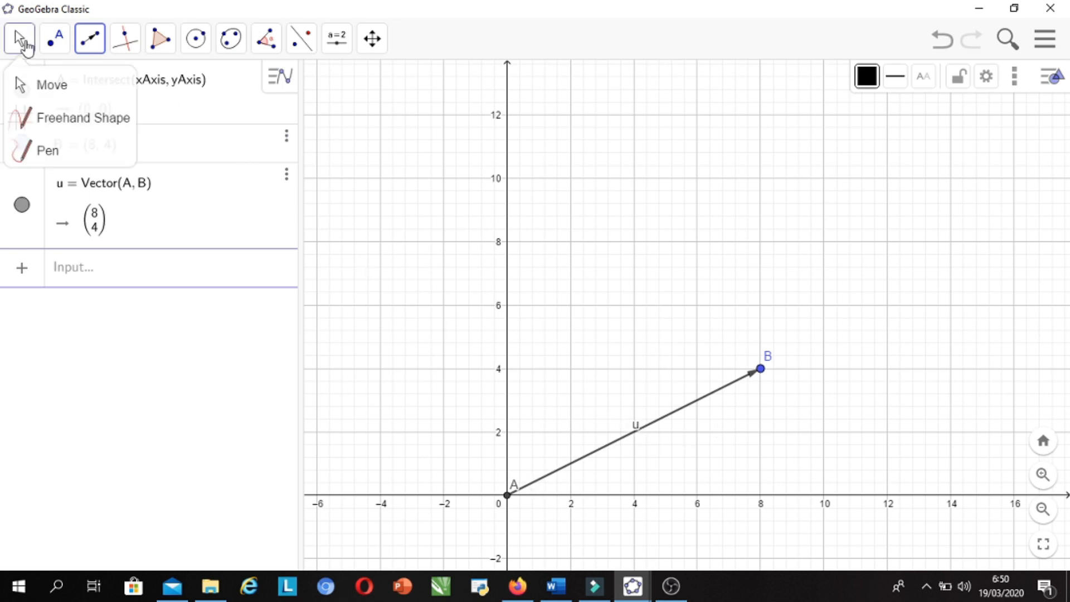
Change the color of the vector from A to B to red (#FF0000).
click(21, 40)
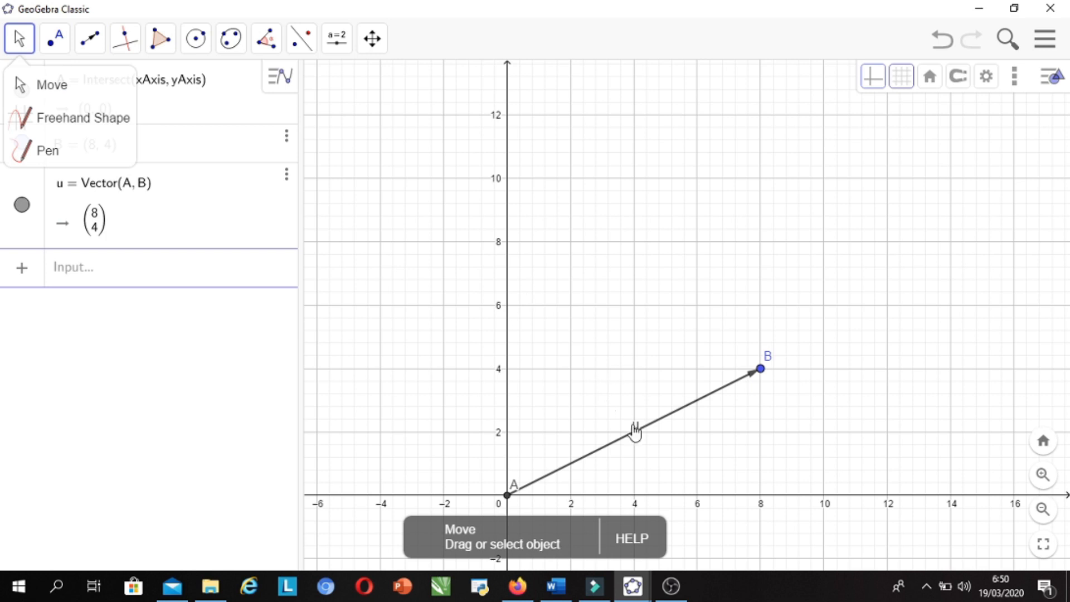
click(675, 413)
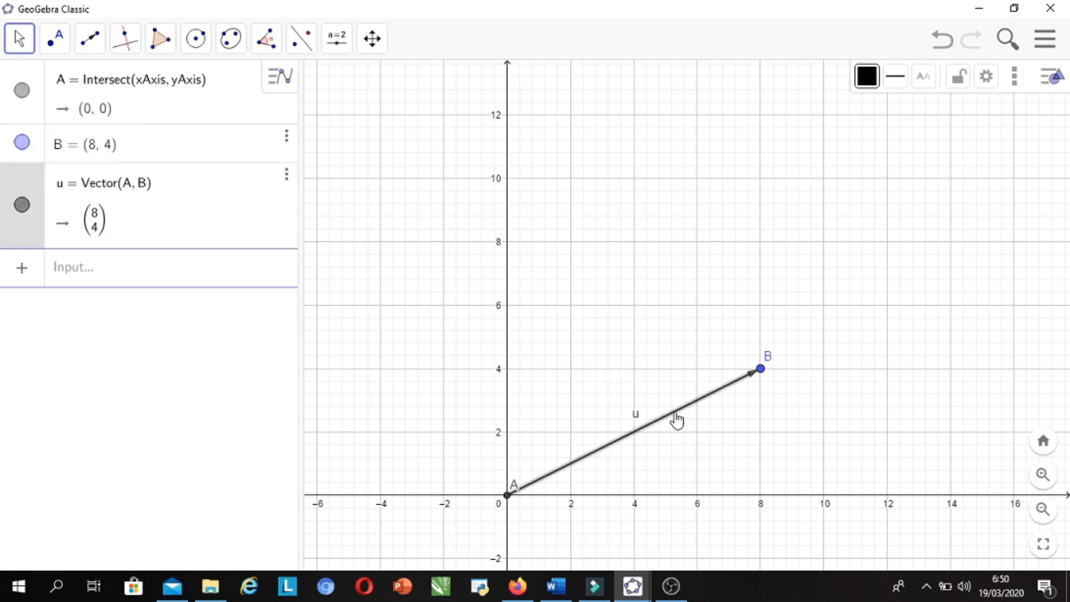
click(987, 79)
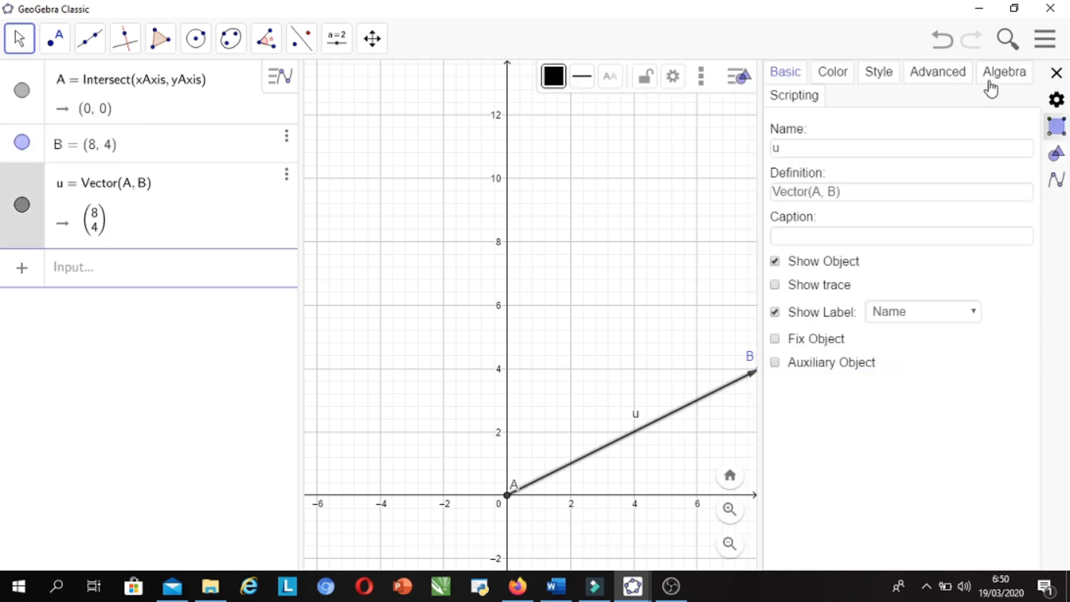
click(839, 72)
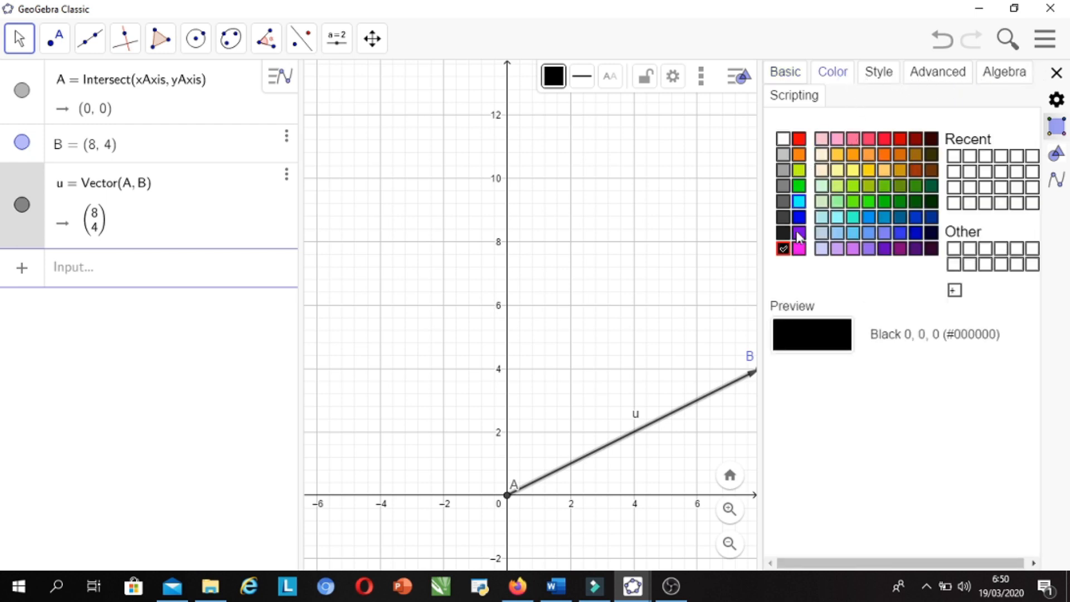
click(802, 144)
click(713, 212)
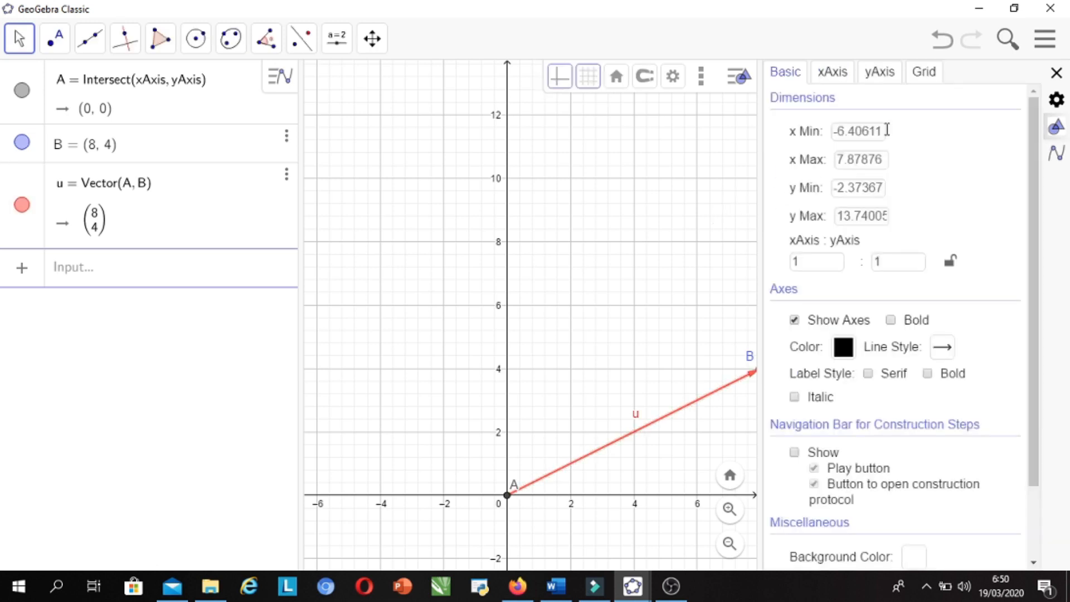
Set the line thickness of the red vector to 10.
click(704, 400)
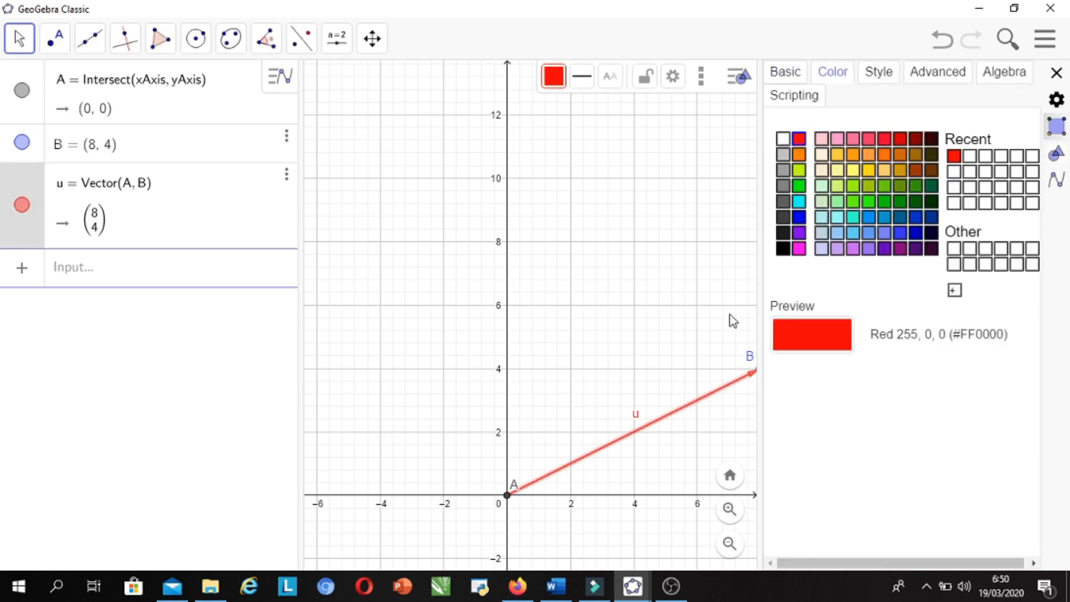
click(891, 84)
click(927, 75)
click(886, 78)
mouse_move(815, 146)
mouse_down()
mouse_move(843, 146)
mouse_move(852, 159)
mouse_up()
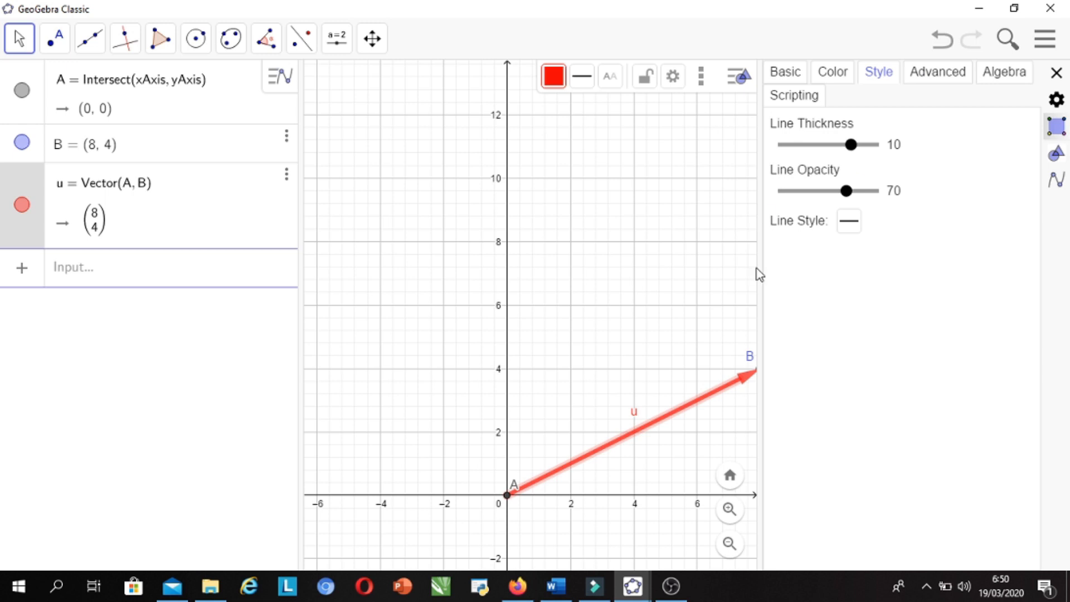
click(713, 304)
scroll(610, 374, down, 1)
scroll(611, 375, down, 3)
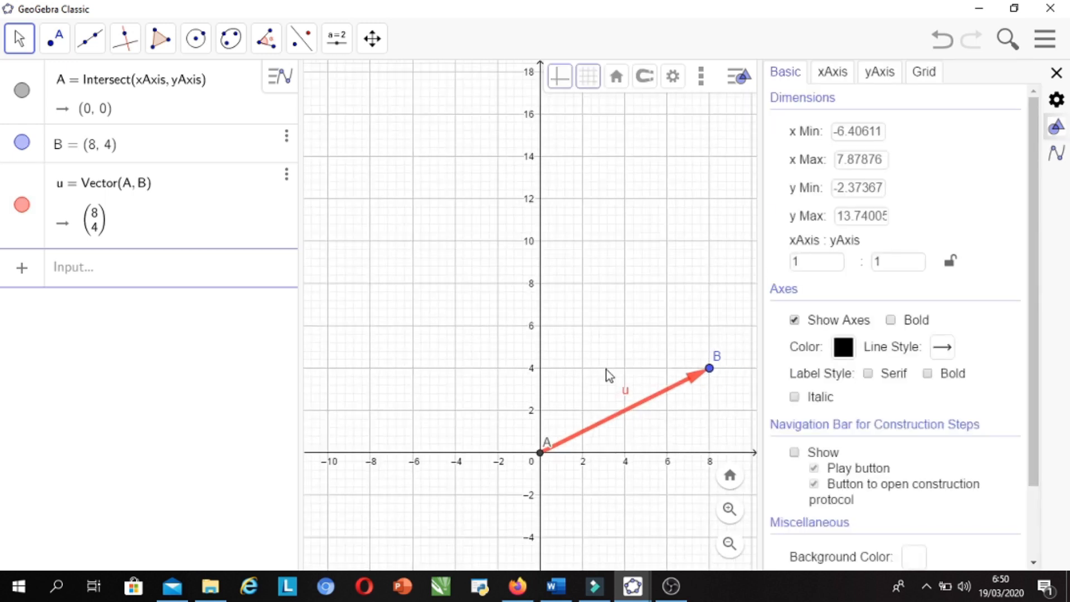
Close the settings and rename the red vector from A to B as r.
scroll(608, 385, up, 3)
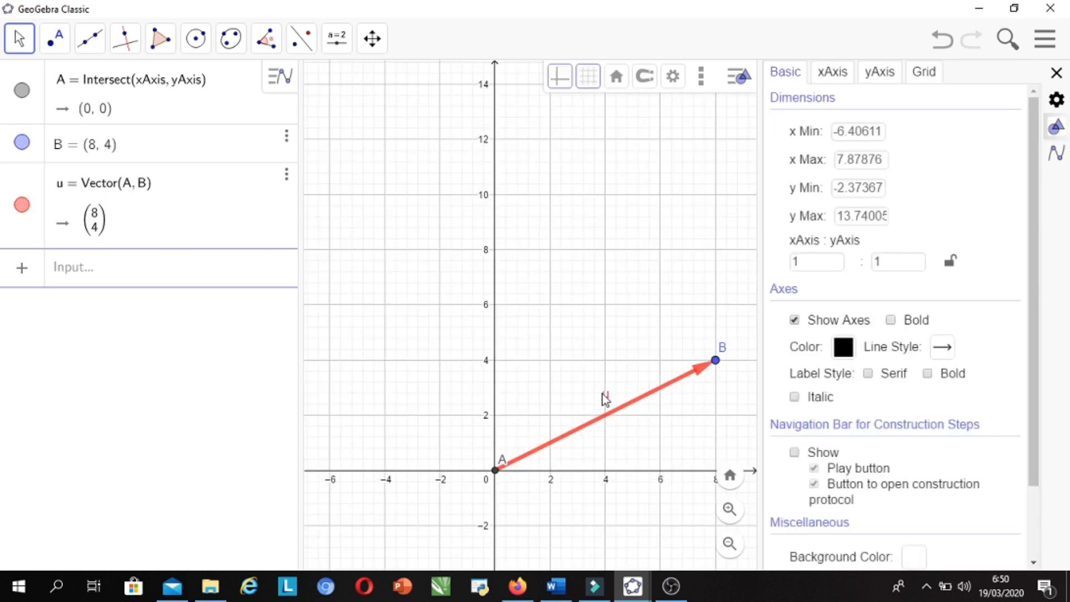
click(1056, 72)
scroll(608, 399, up, 3)
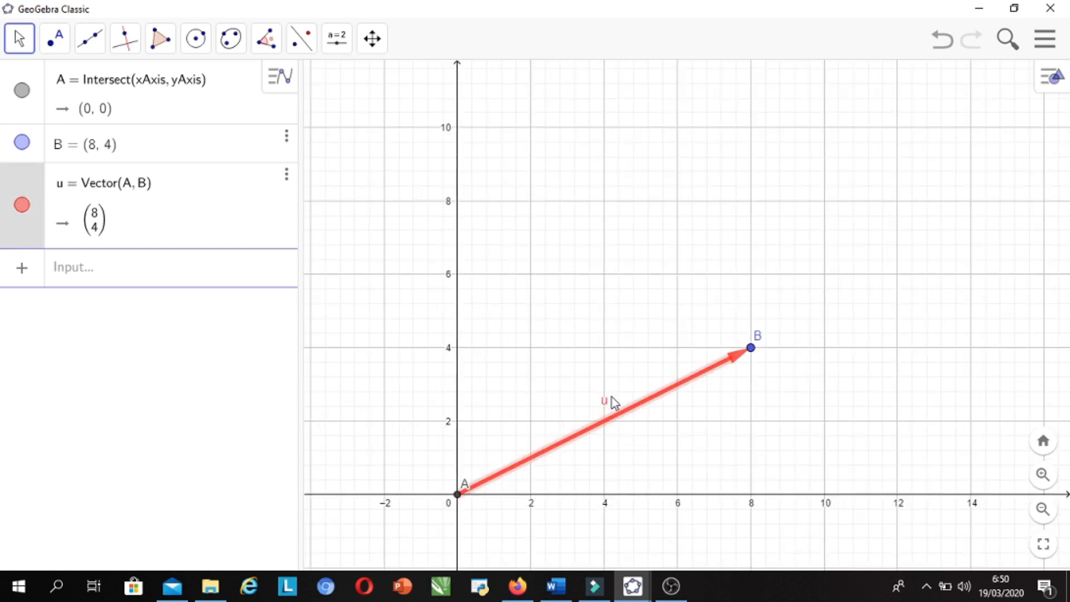
right_click(607, 408)
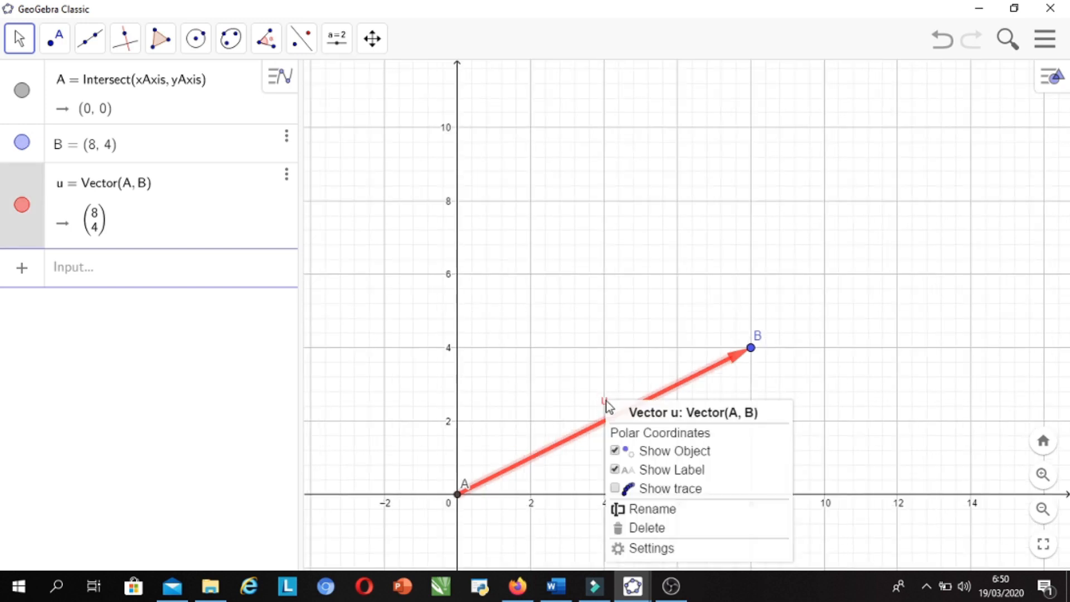
click(606, 406)
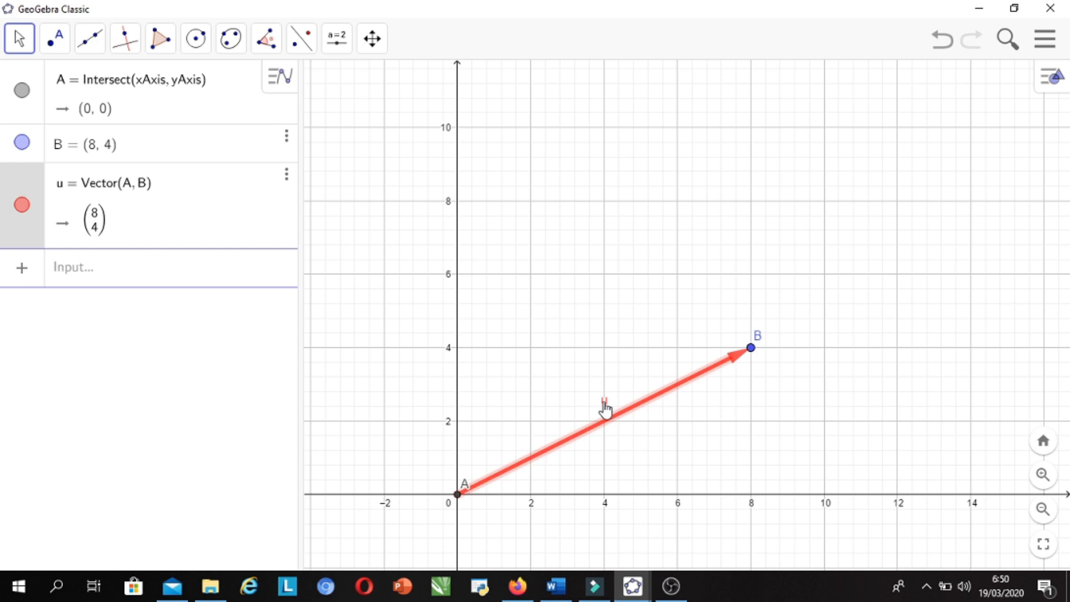
right_click(605, 408)
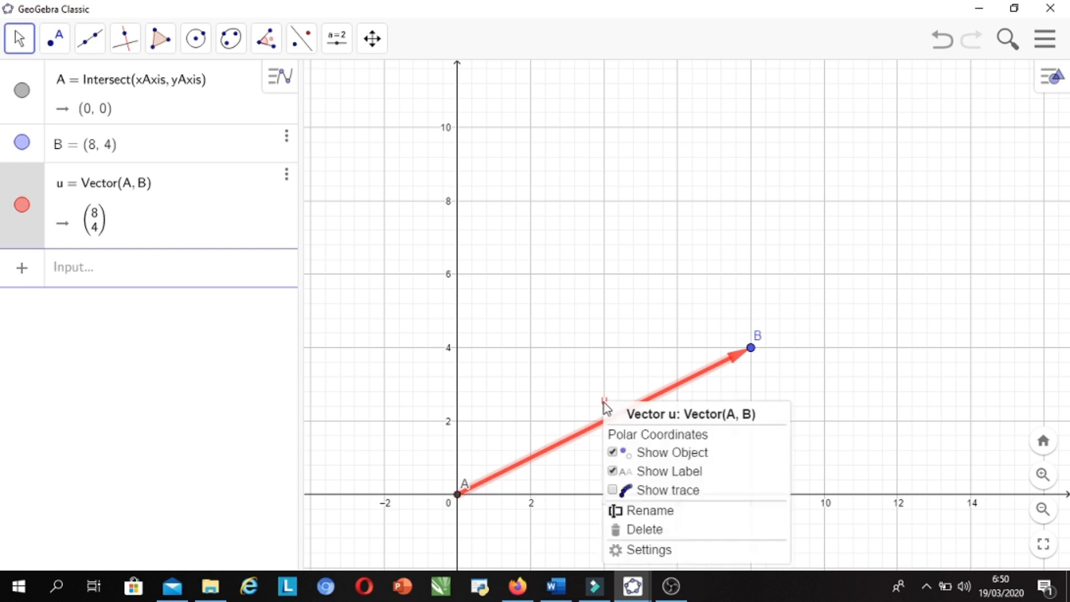
click(667, 514)
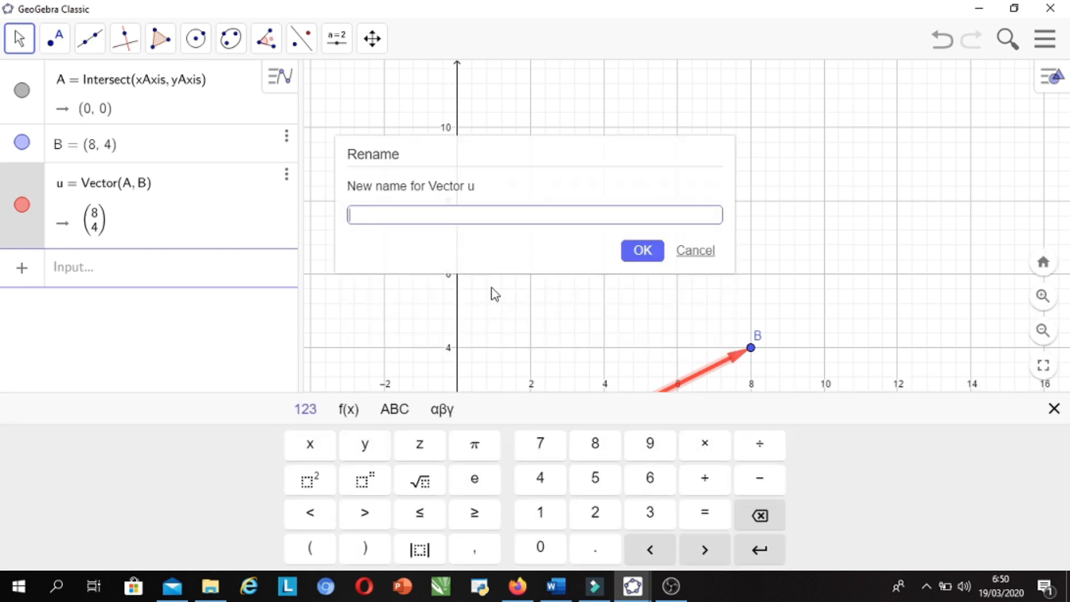
text(v)
key(BackSpace)
text(r)
click(642, 250)
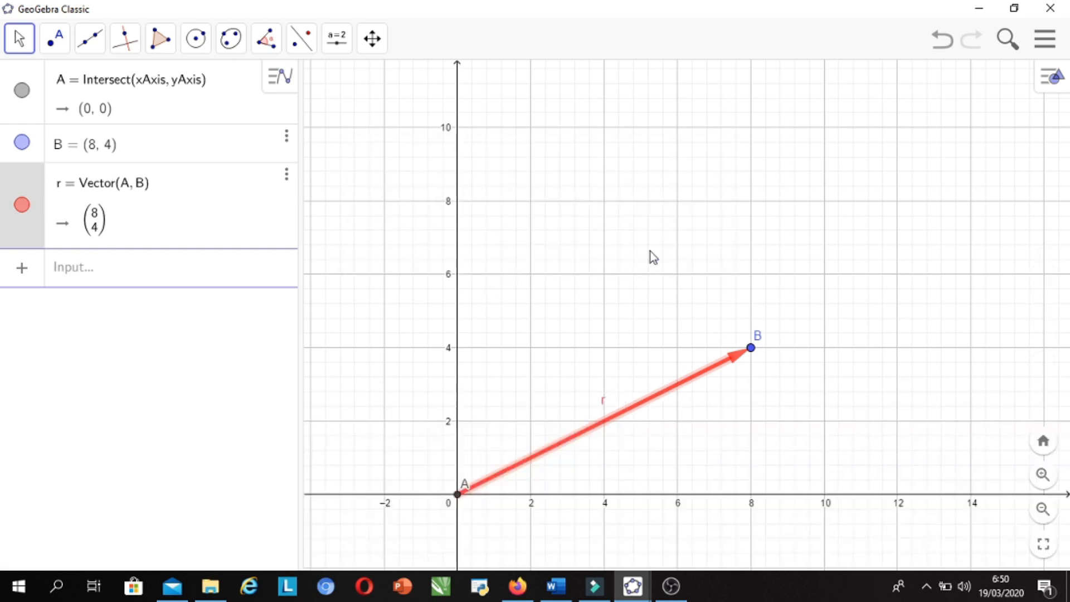
Examine the vector r along with its start point A and end point B in the graph.
scroll(646, 282, down, 1)
scroll(622, 387, up, 2)
scroll(547, 487, up, 1)
scroll(543, 490, down, 4)
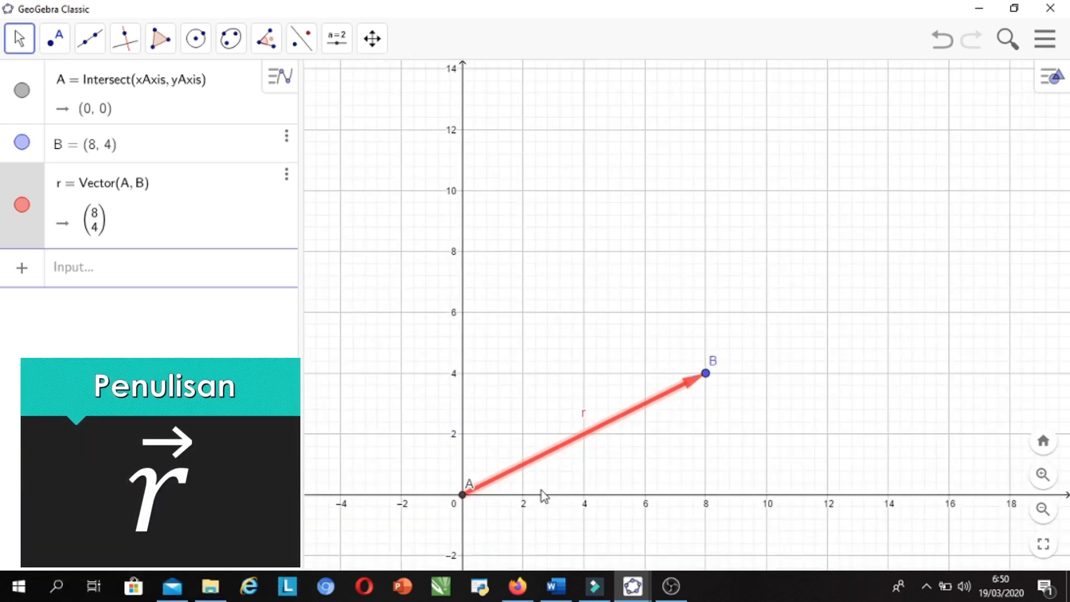
scroll(544, 487, up, 2)
drag(462, 490, 461, 484)
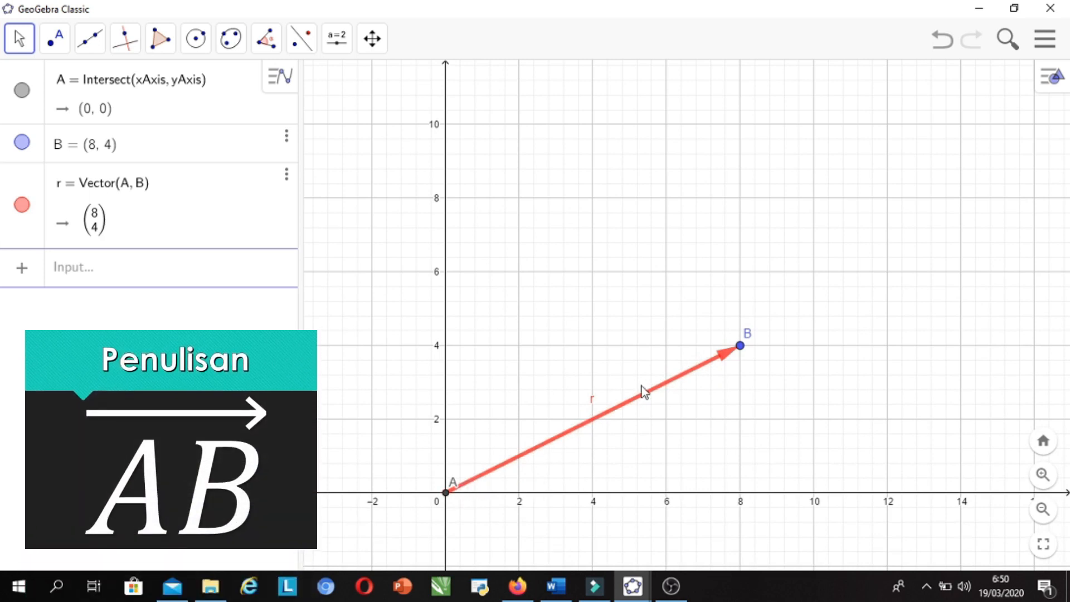
scroll(611, 380, down, 2)
scroll(583, 379, down, 3)
scroll(478, 373, up, 2)
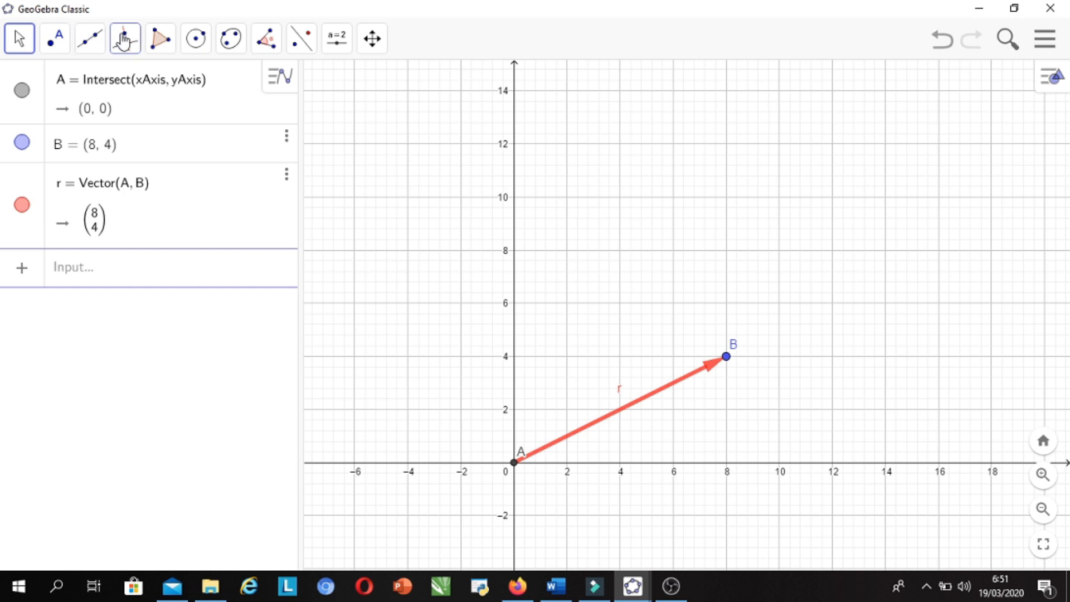
Draw a second vector from a new point at (2, 4) to a new point at (-4, 8).
click(89, 40)
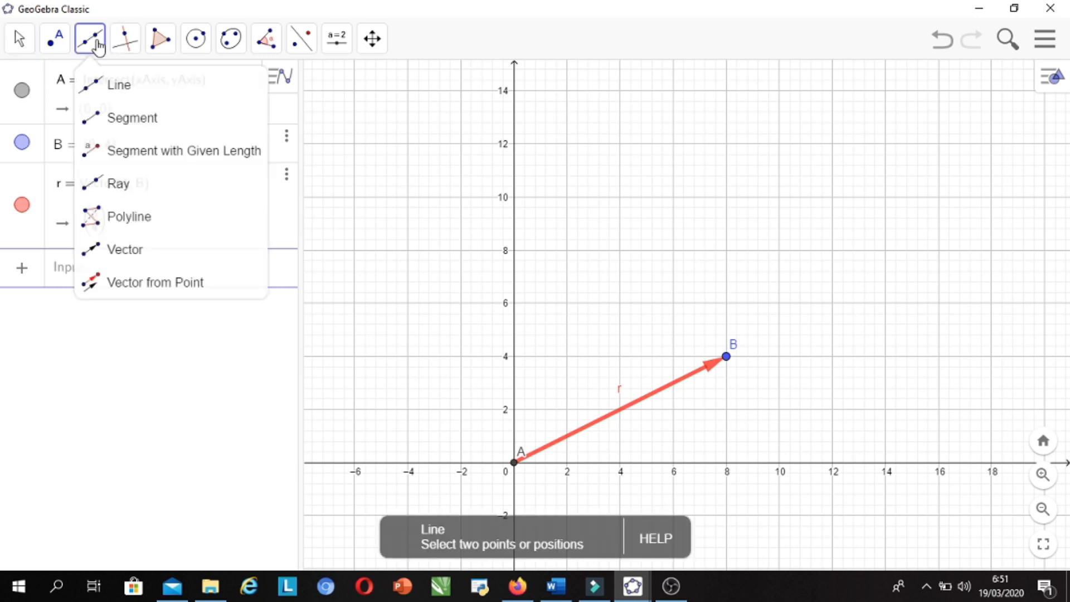
click(149, 261)
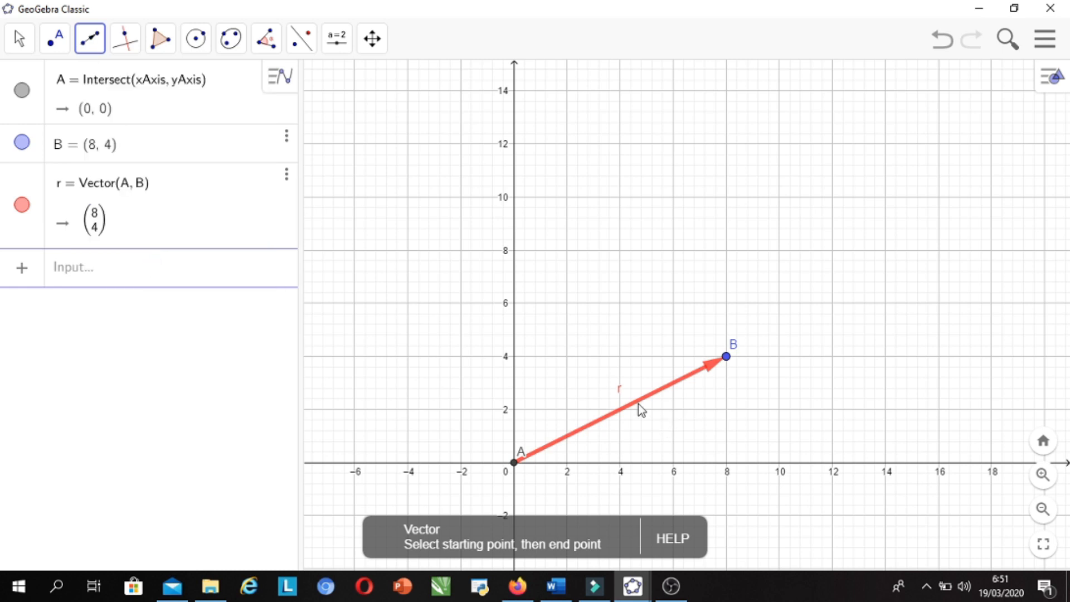
click(567, 356)
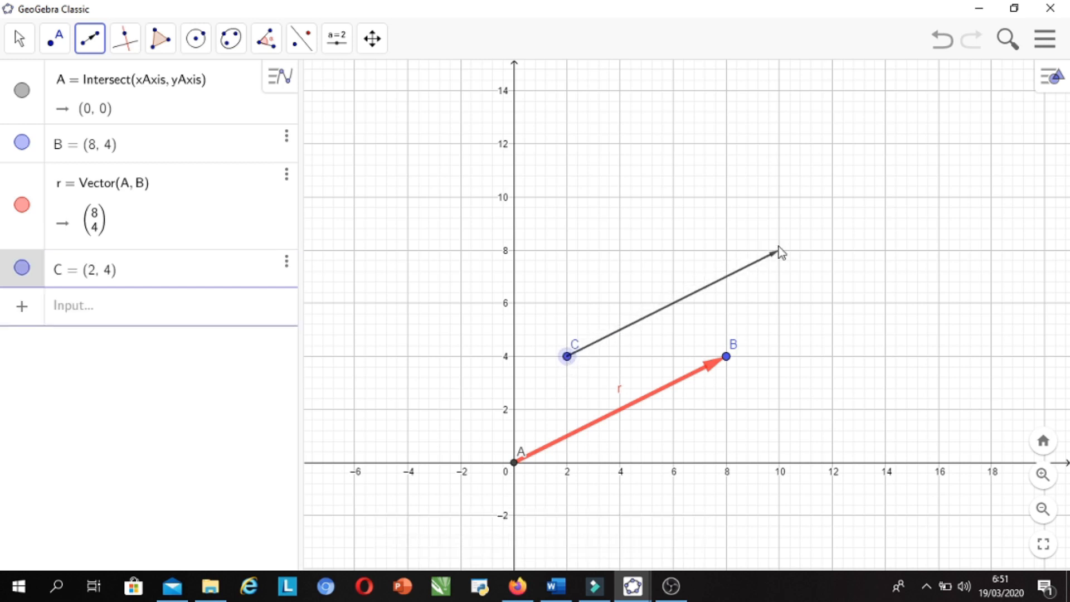
click(409, 251)
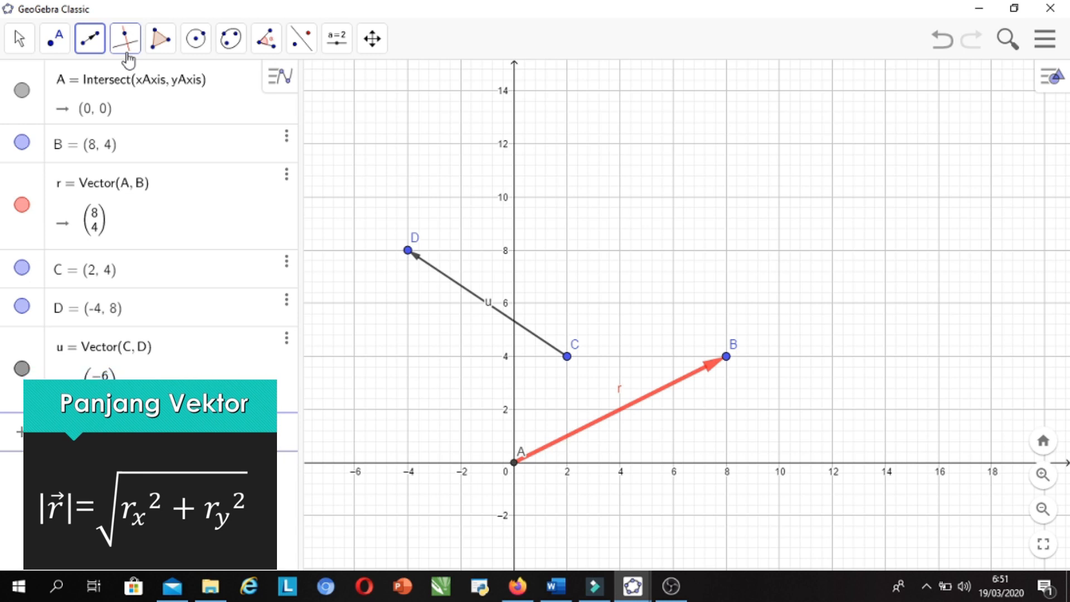
Draw a segment from A to B over the red vector to obtain its length.
click(102, 53)
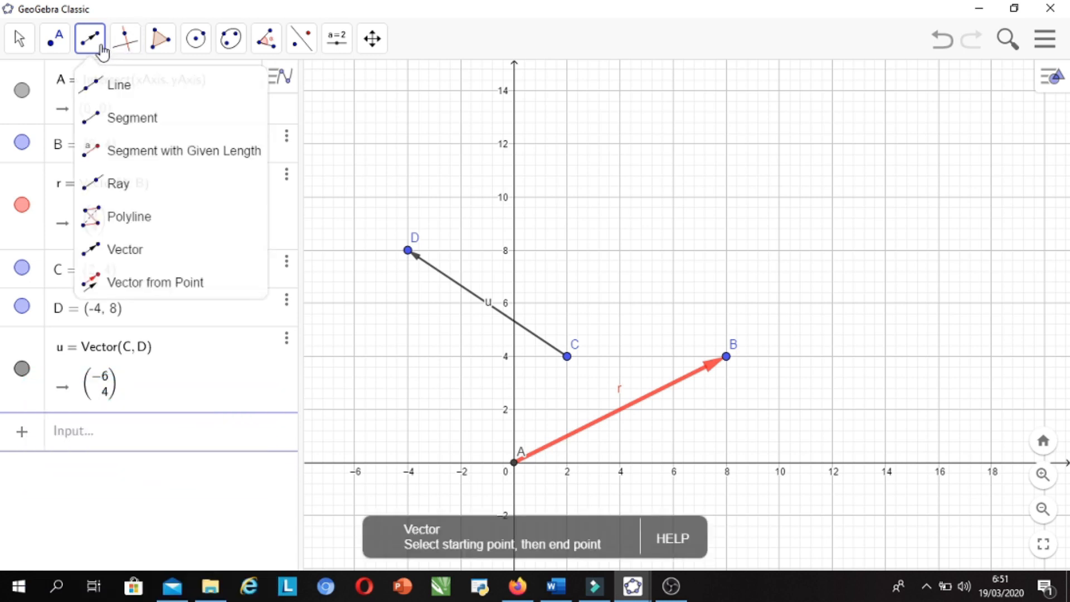
click(128, 125)
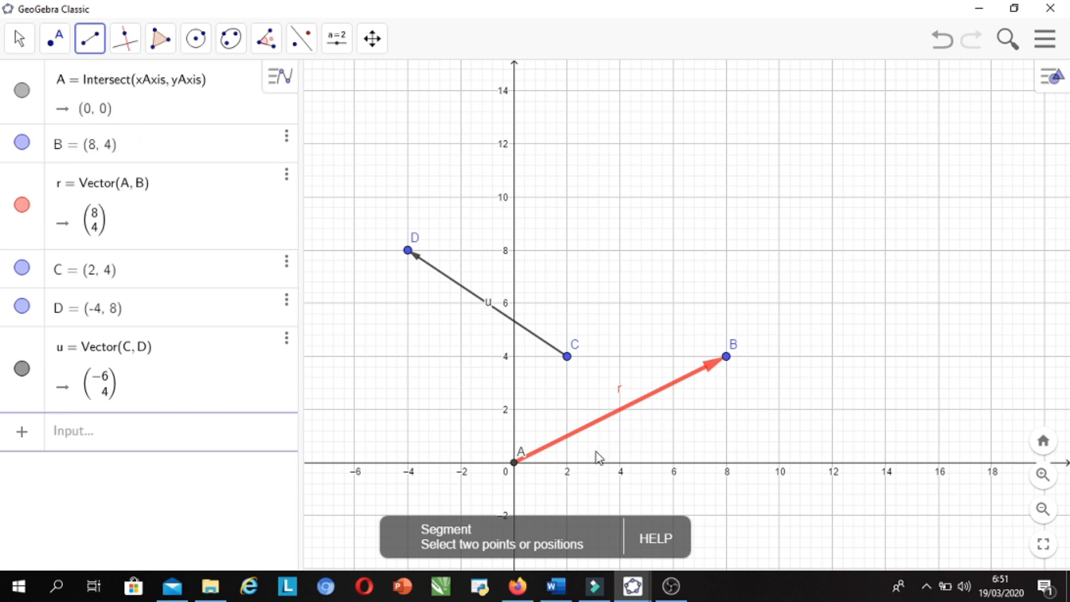
scroll(537, 493, up, 1)
scroll(538, 489, up, 5)
scroll(537, 486, down, 5)
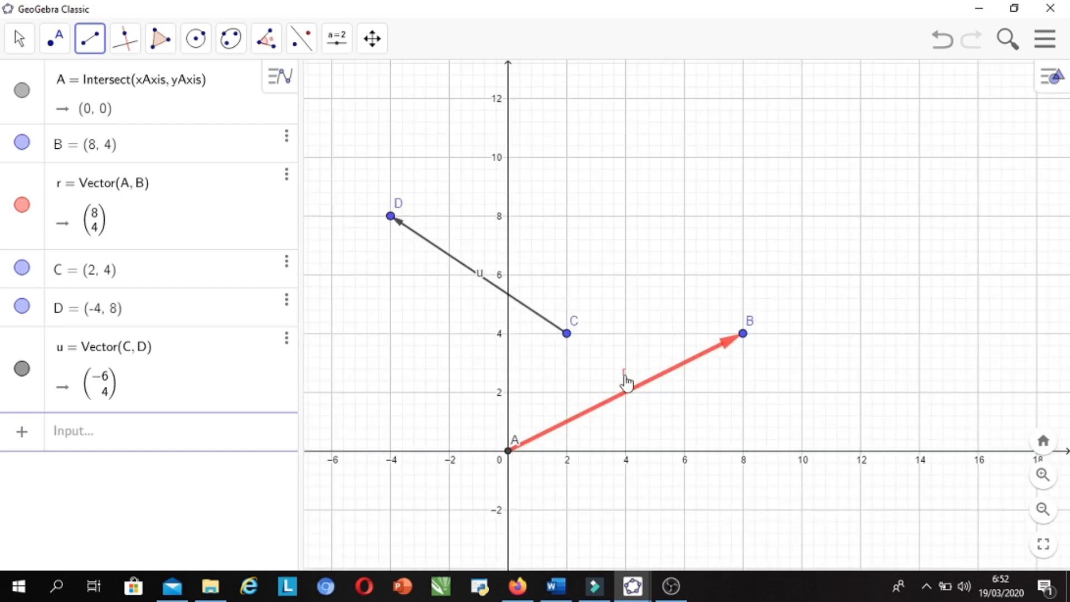
click(510, 452)
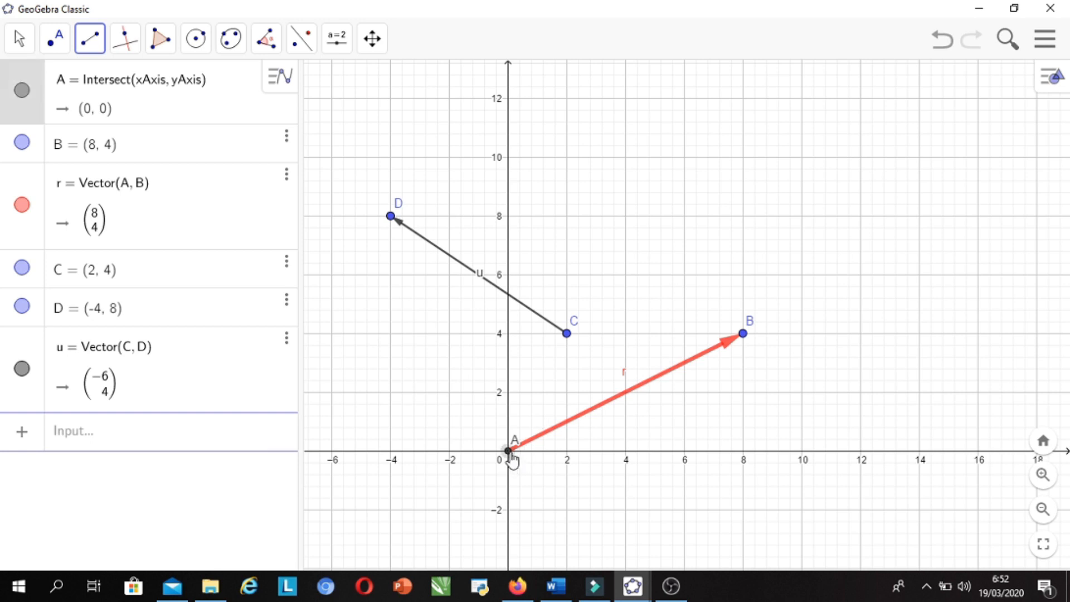
click(743, 334)
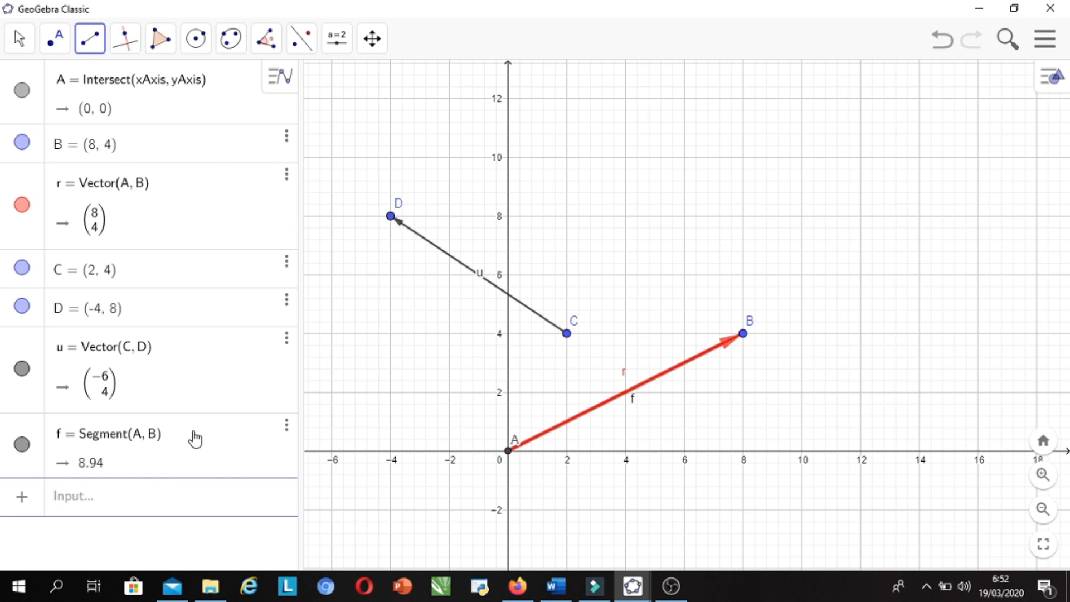
Draw a segment from C to D over the second vector to obtain its length.
scroll(630, 401, up, 3)
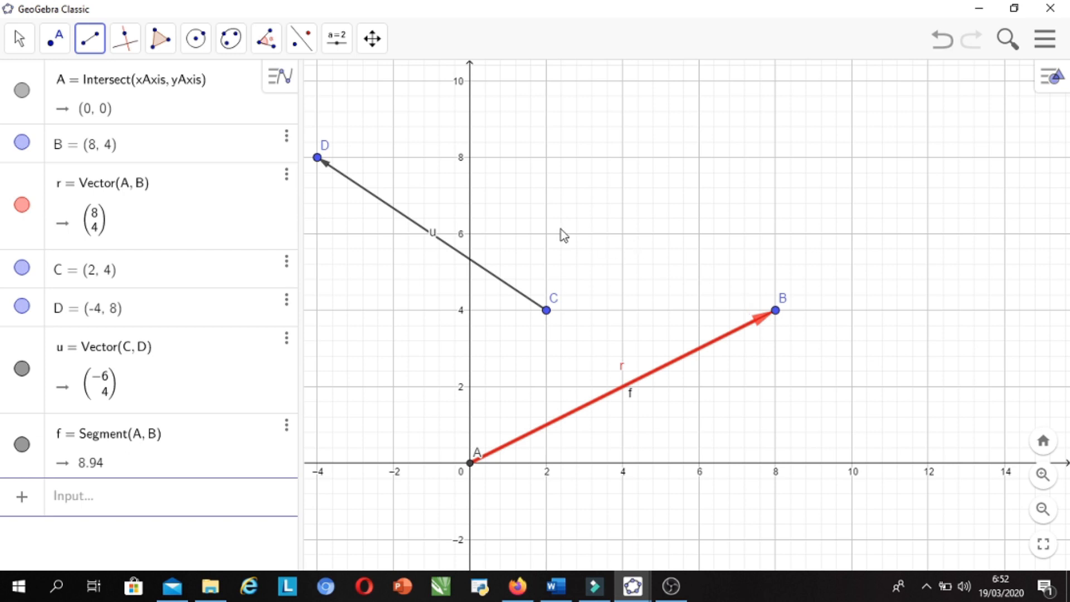
scroll(446, 237, down, 3)
scroll(334, 184, up, 3)
scroll(340, 178, up, 2)
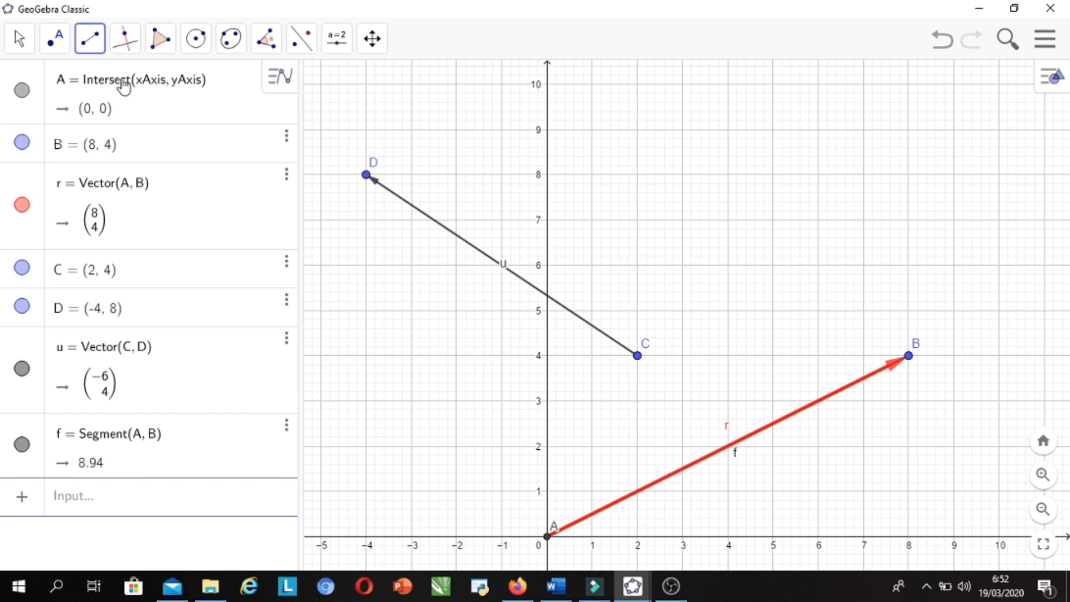
click(103, 50)
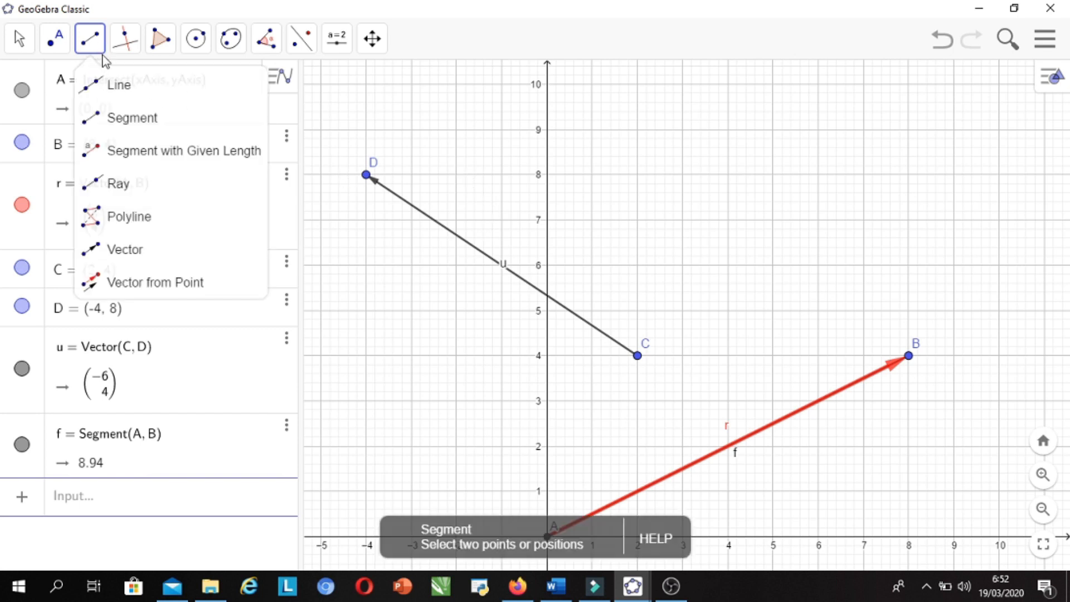
click(118, 115)
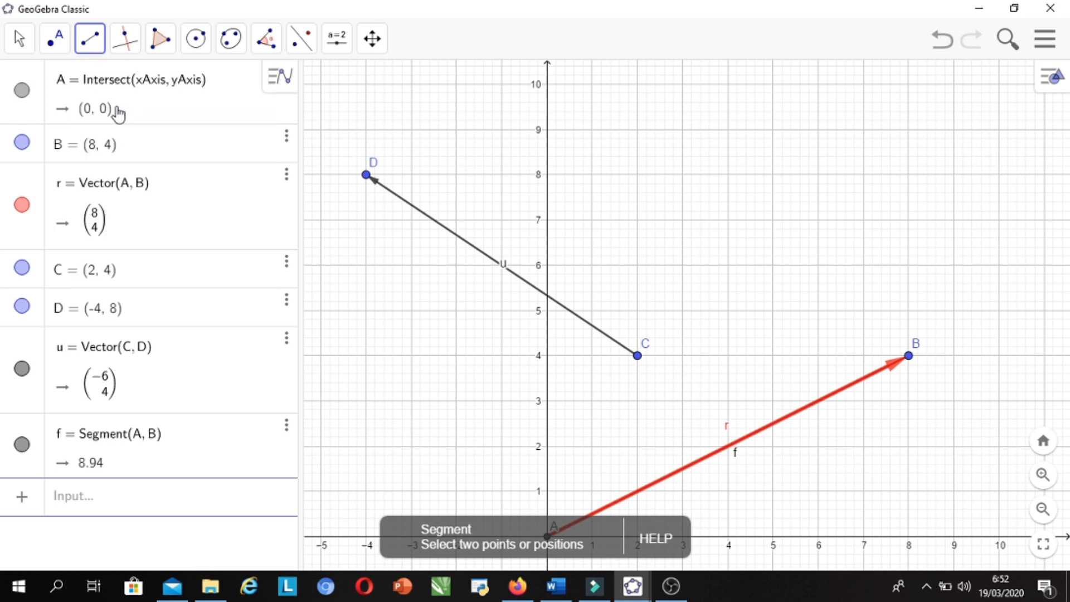
click(638, 365)
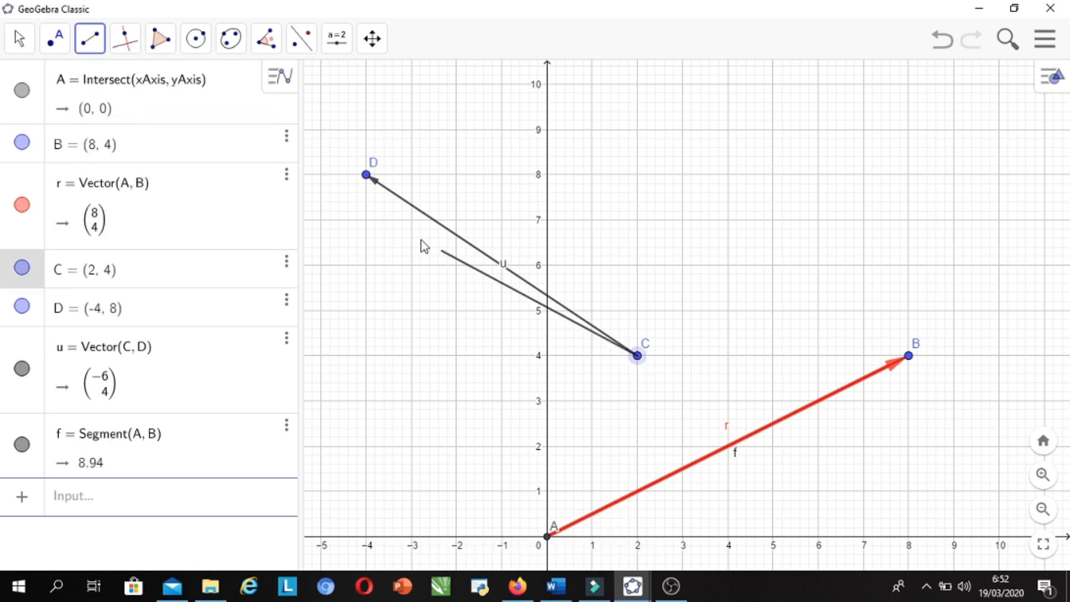
click(366, 177)
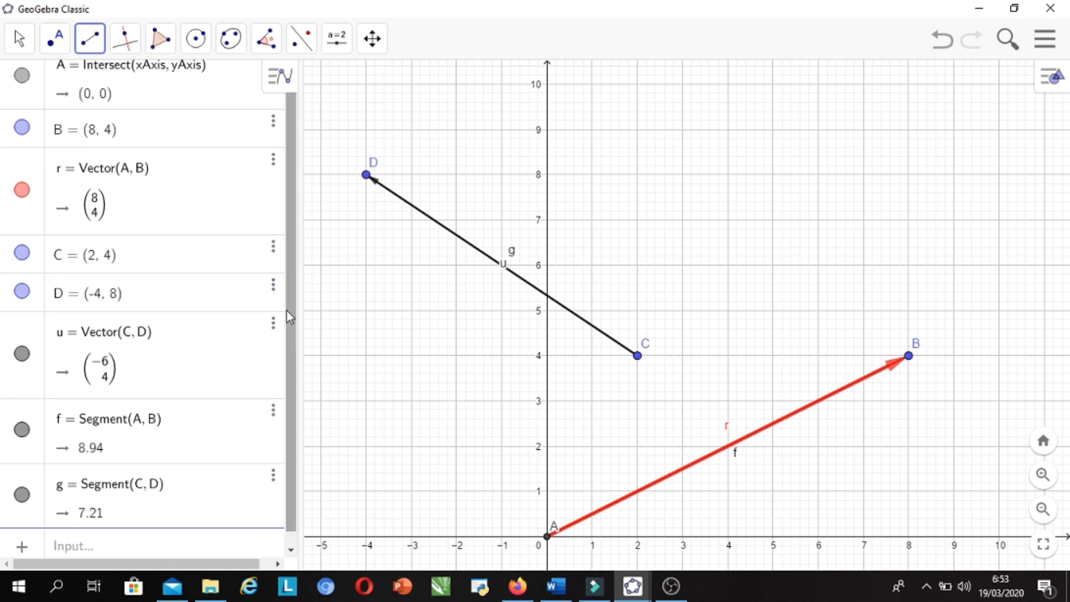
Examine both vectors in the graph and compare their components and segment lengths in the object list.
scroll(267, 321, down, 1)
scroll(510, 259, up, 2)
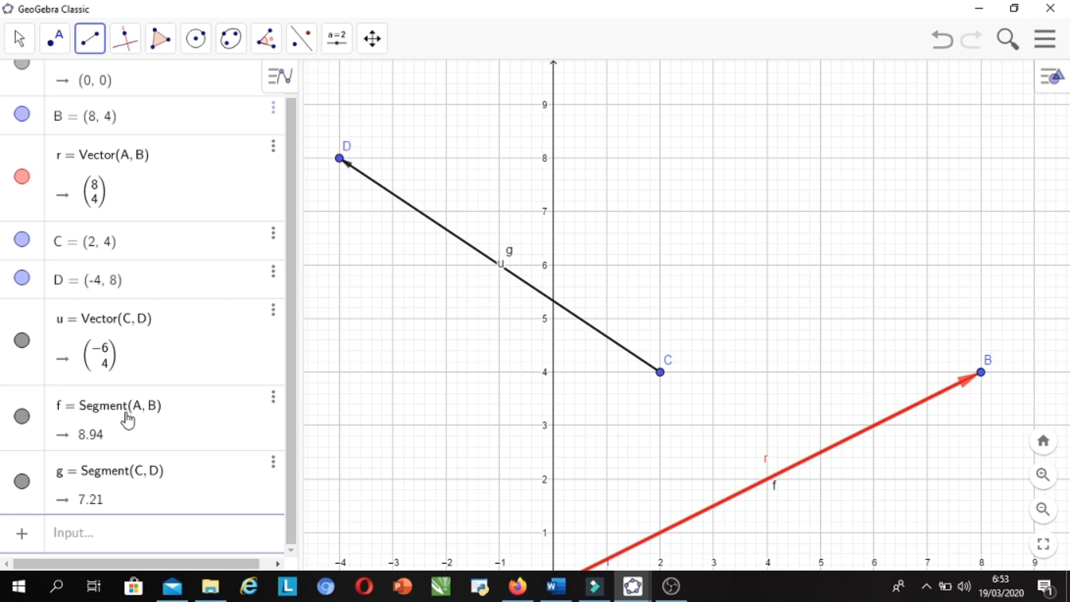
scroll(496, 356, down, 3)
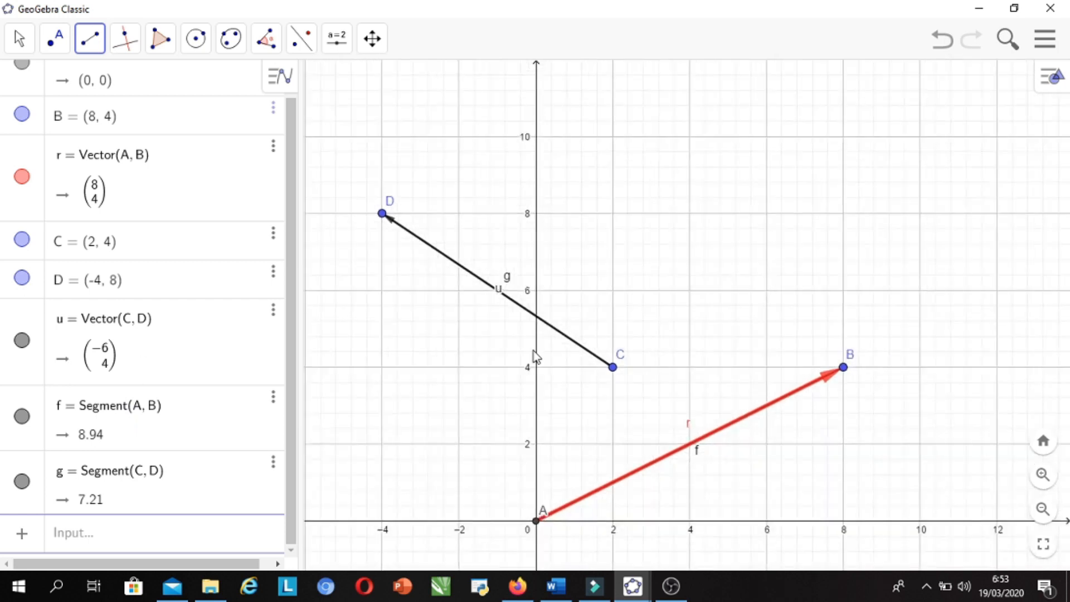
scroll(442, 400, up, 3)
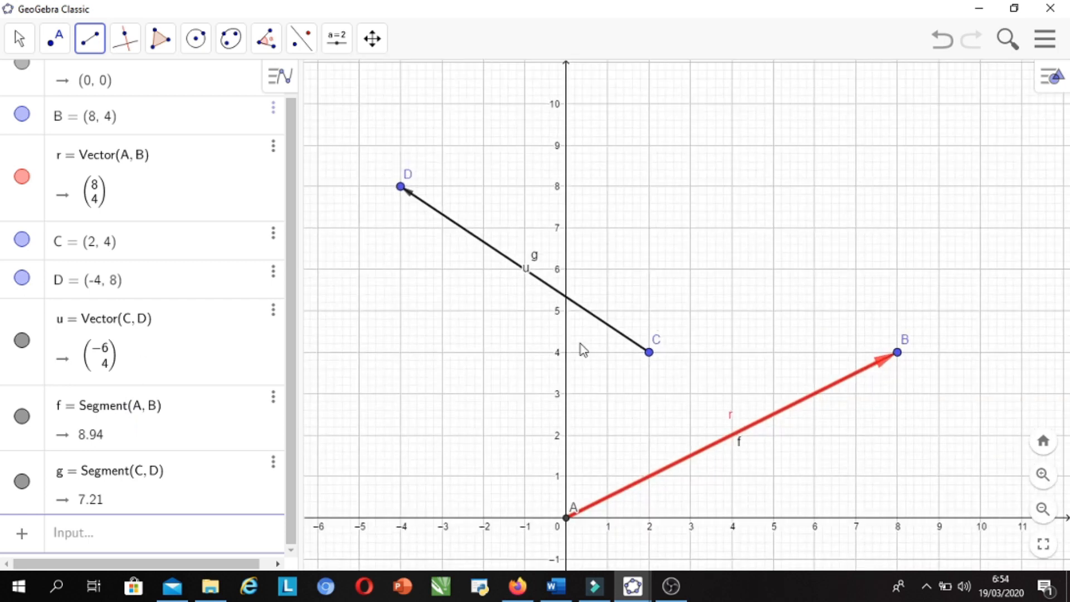
scroll(582, 349, down, 6)
scroll(903, 397, up, 4)
scroll(899, 400, down, 2)
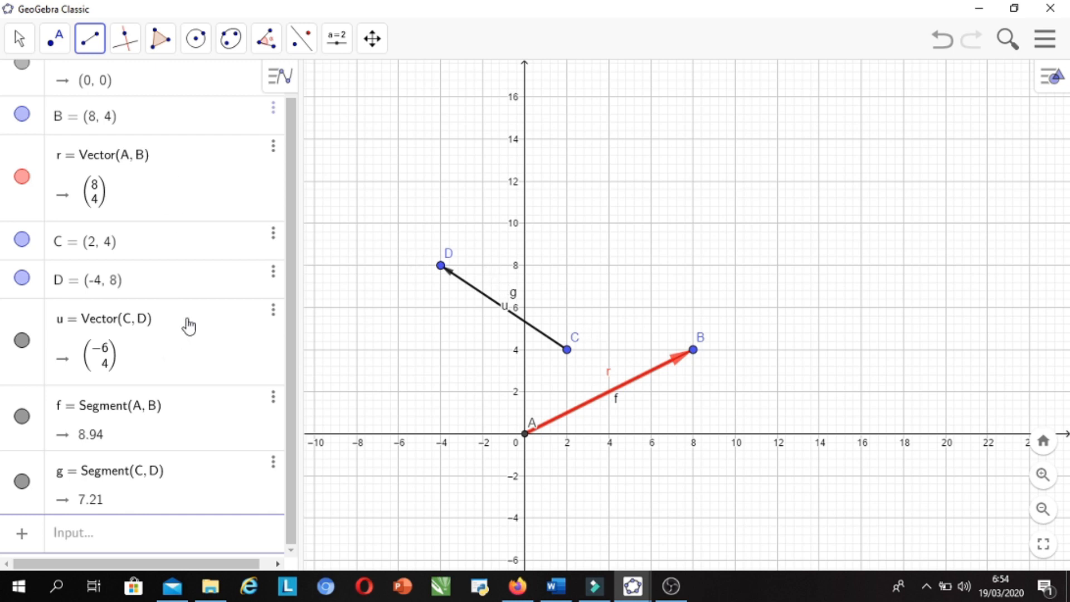
scroll(292, 477, up, 1)
scroll(295, 458, down, 1)
click(94, 535)
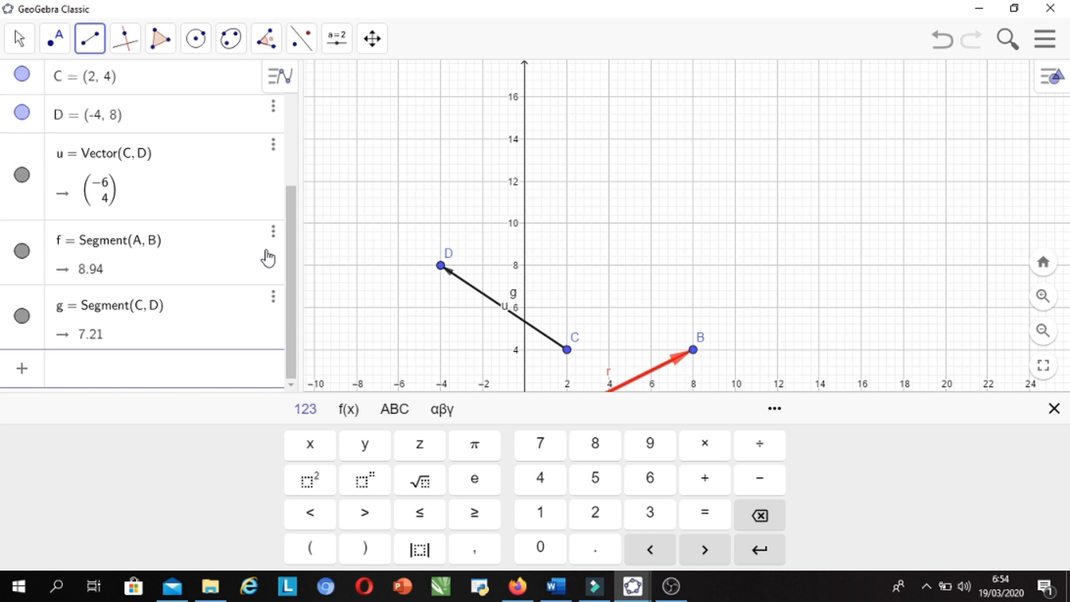
scroll(619, 248, down, 5)
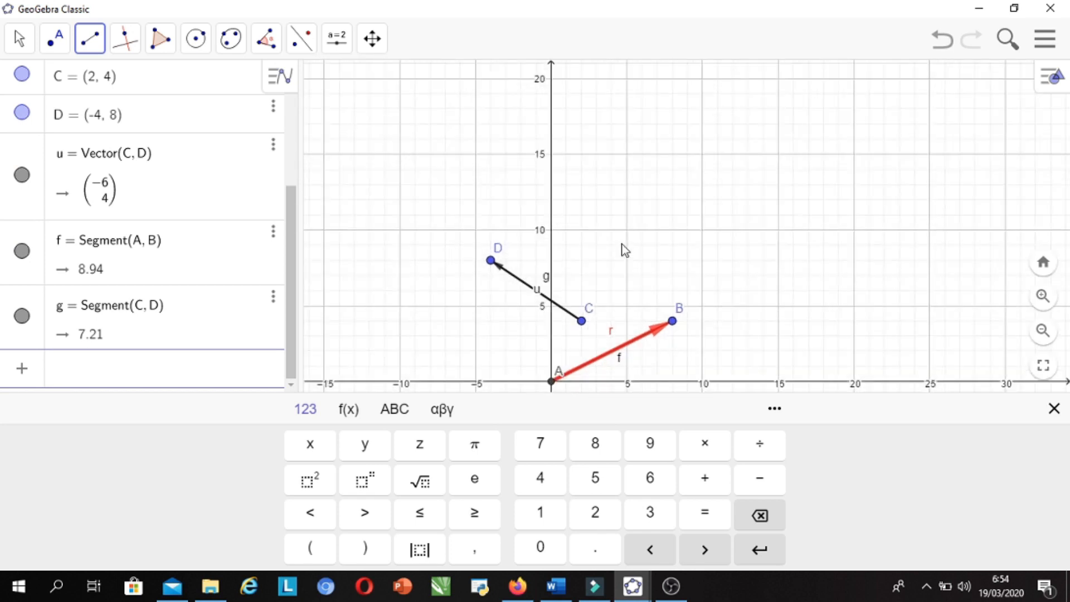
scroll(634, 359, up, 5)
scroll(635, 362, up, 5)
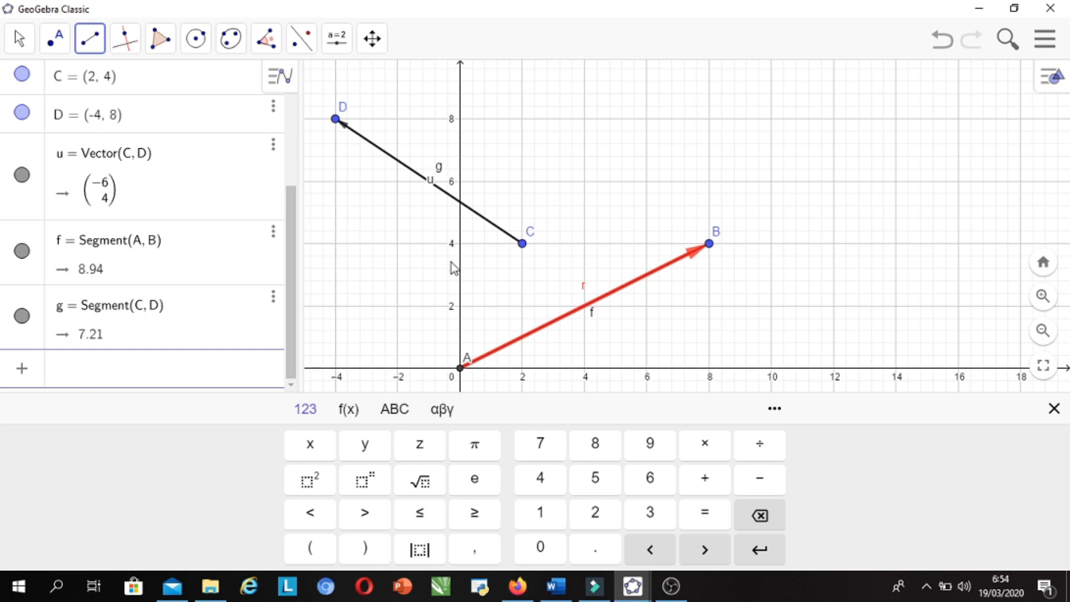
Draw a vector from the origin point A to point C.
click(90, 38)
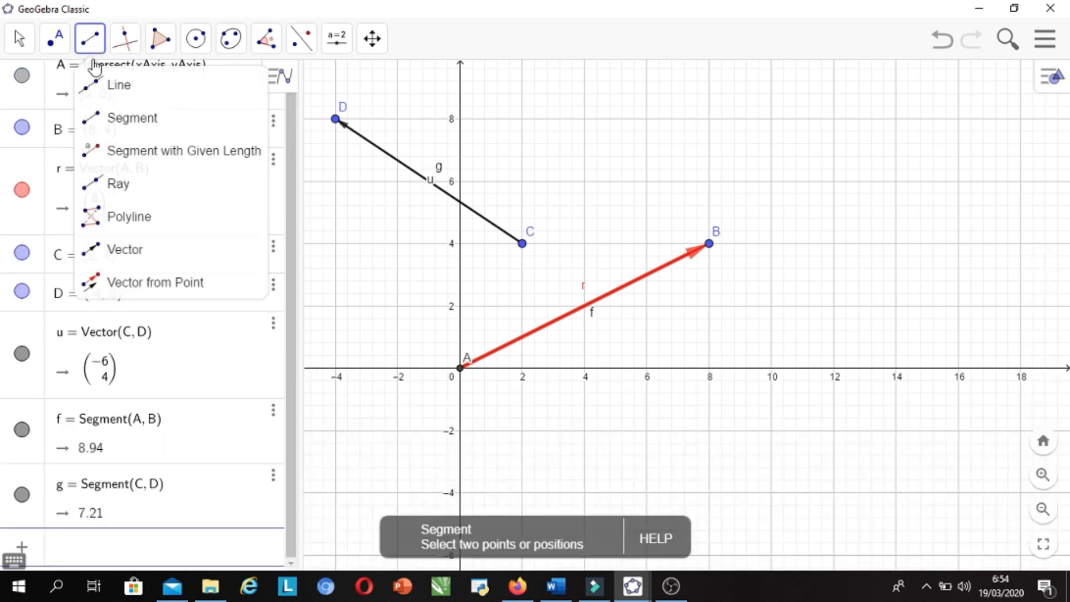
click(130, 255)
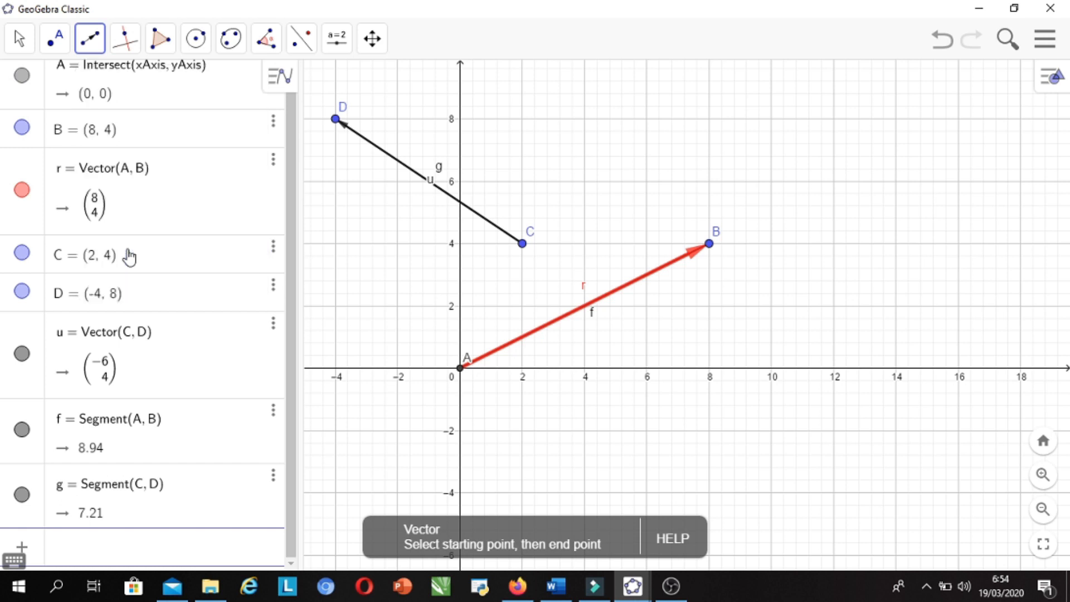
click(460, 366)
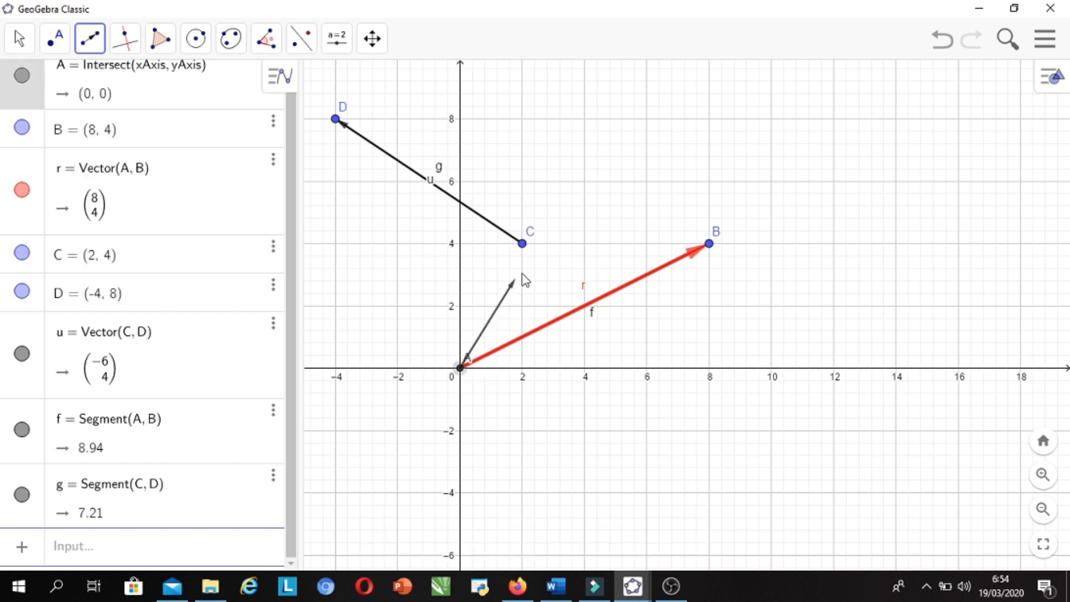
scroll(549, 276, up, 4)
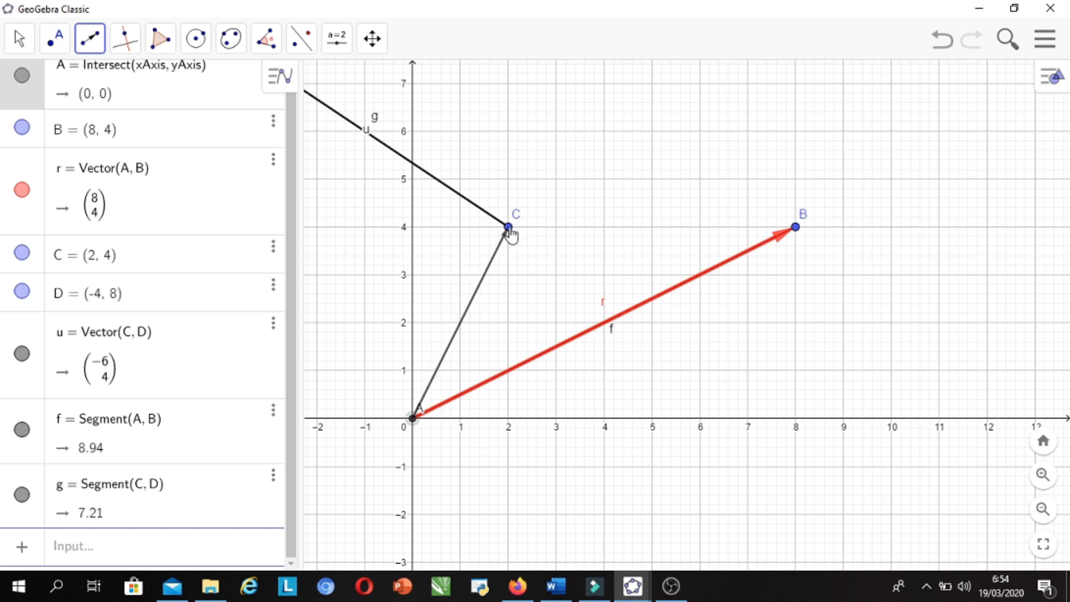
click(508, 227)
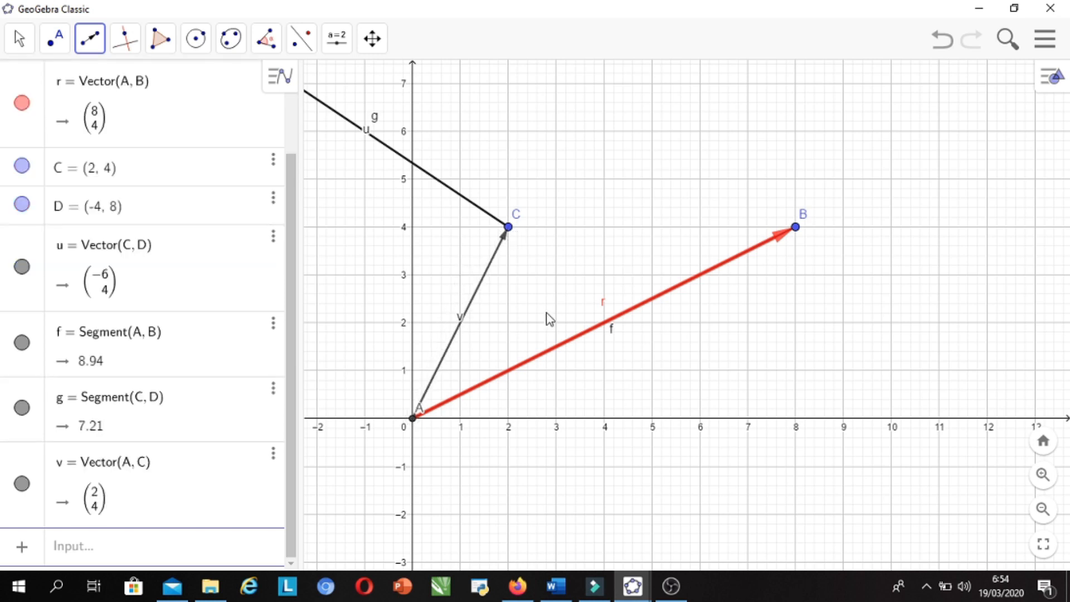
Colour the vector from A to C blue.
click(20, 39)
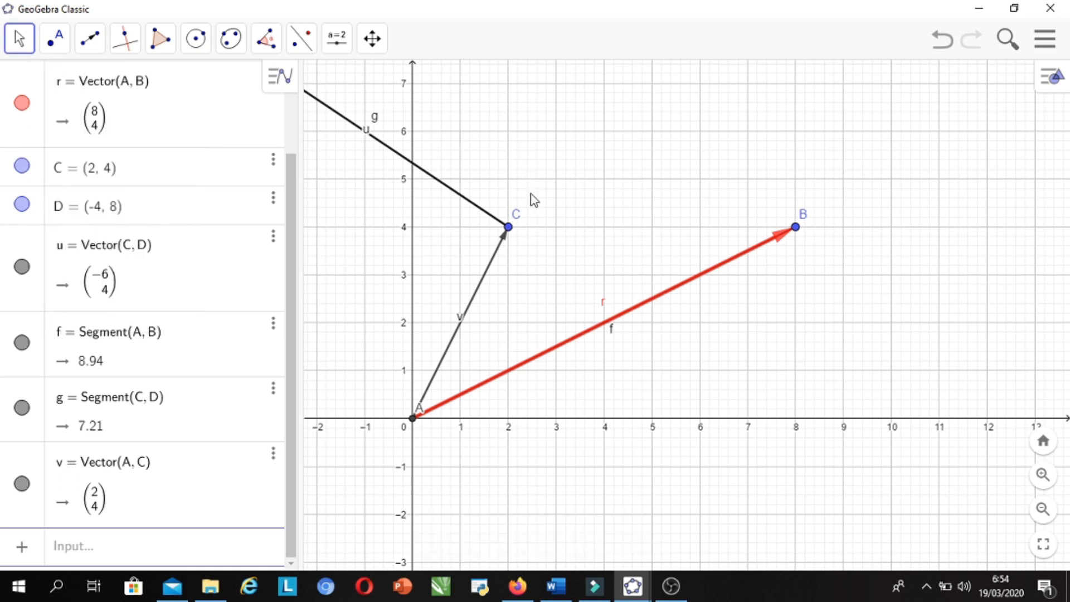
scroll(463, 313, up, 1)
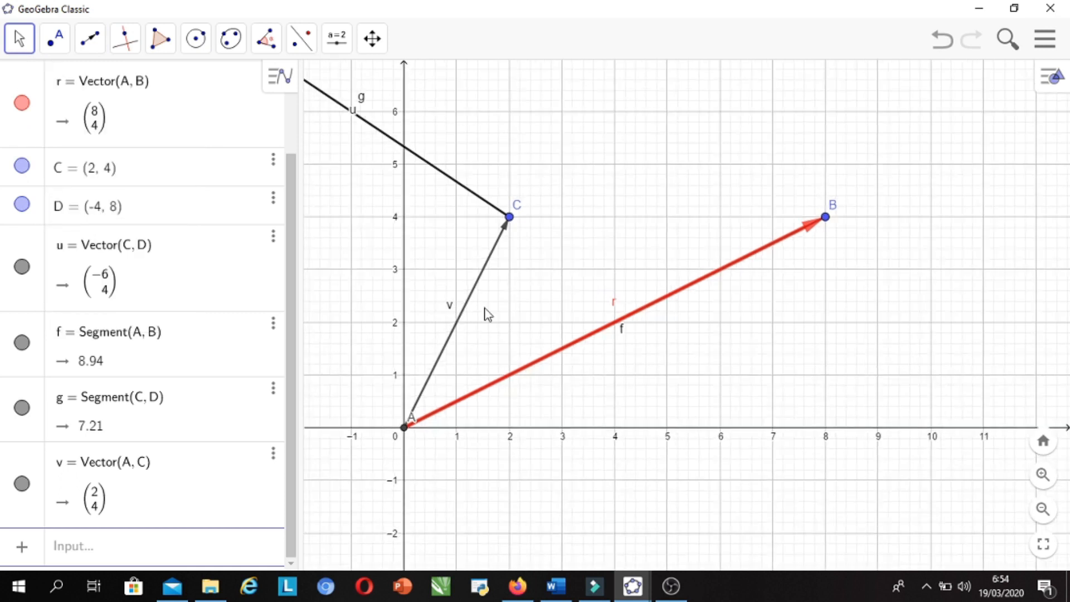
scroll(463, 315, up, 3)
click(460, 319)
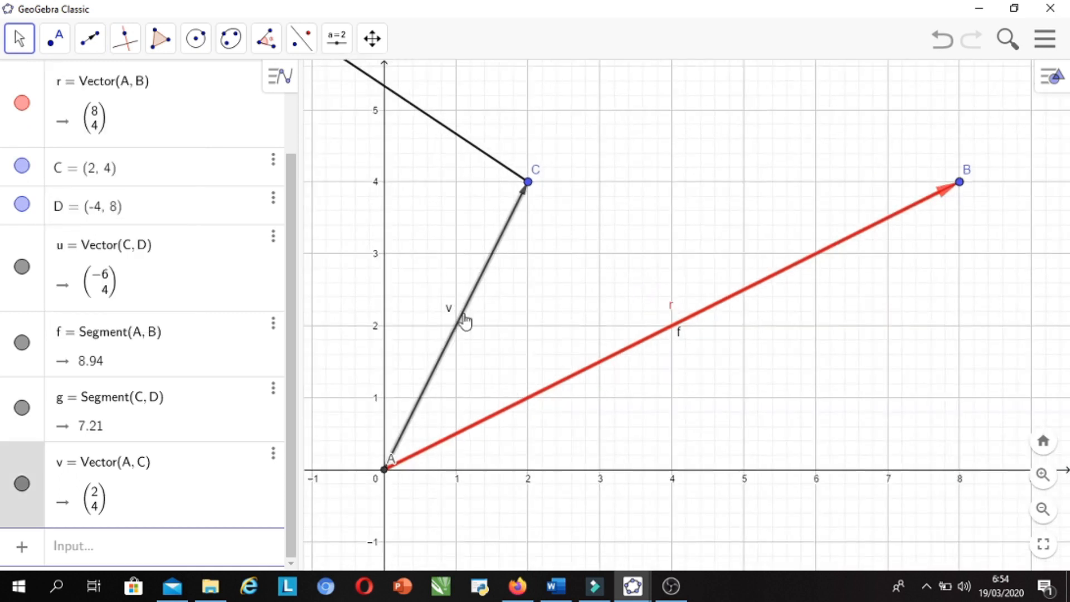
click(1045, 82)
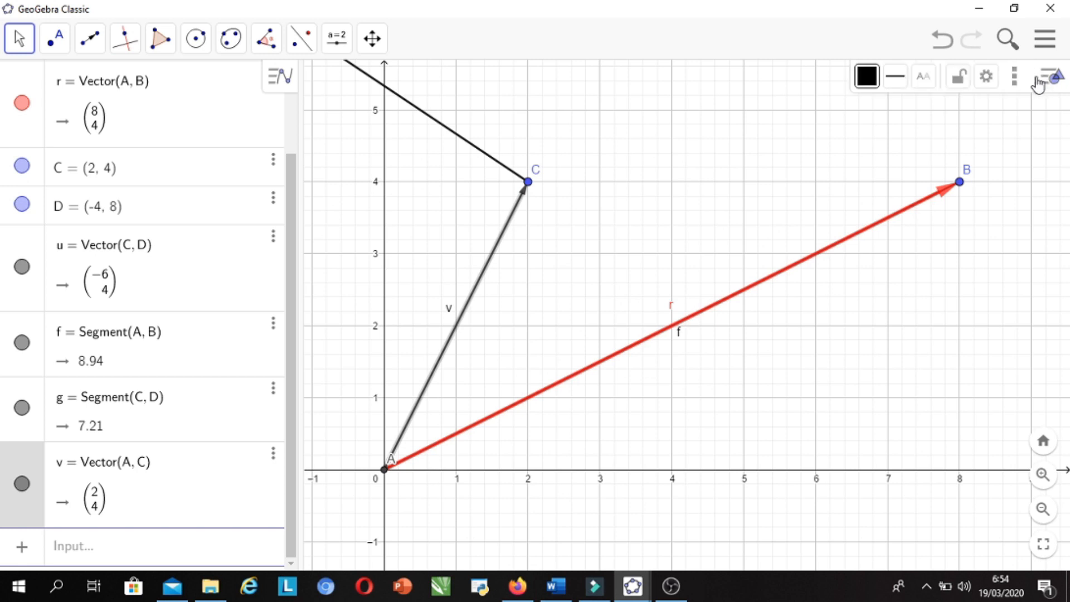
click(865, 77)
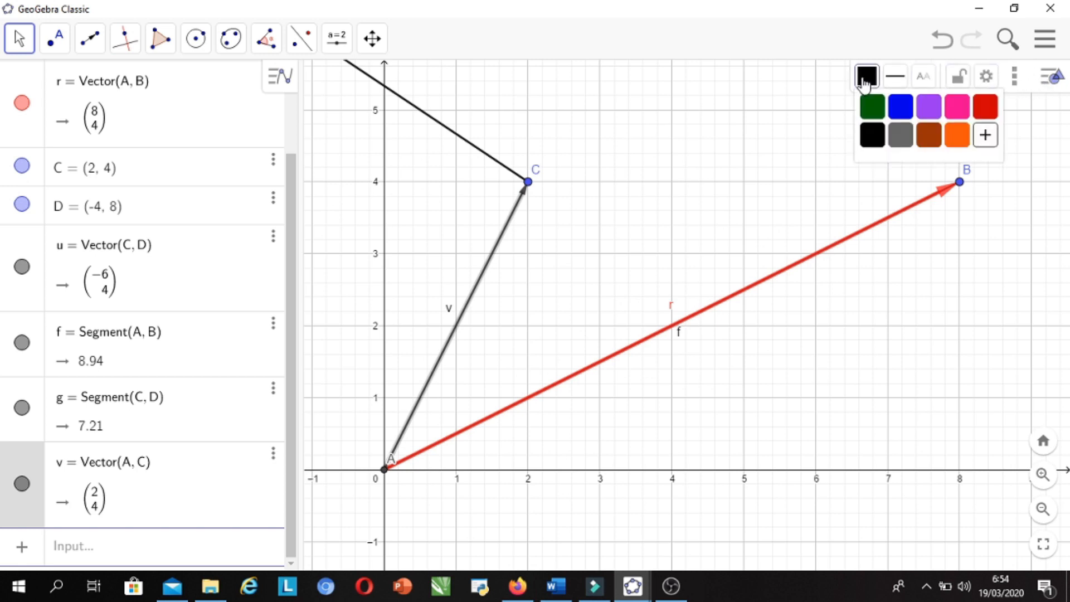
click(911, 111)
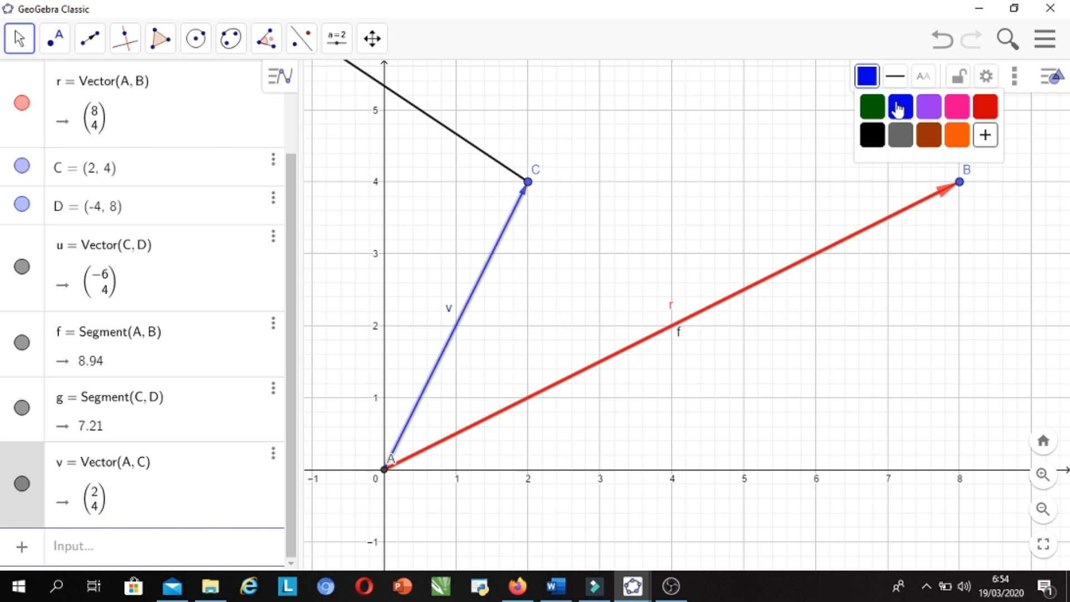
click(695, 143)
click(520, 198)
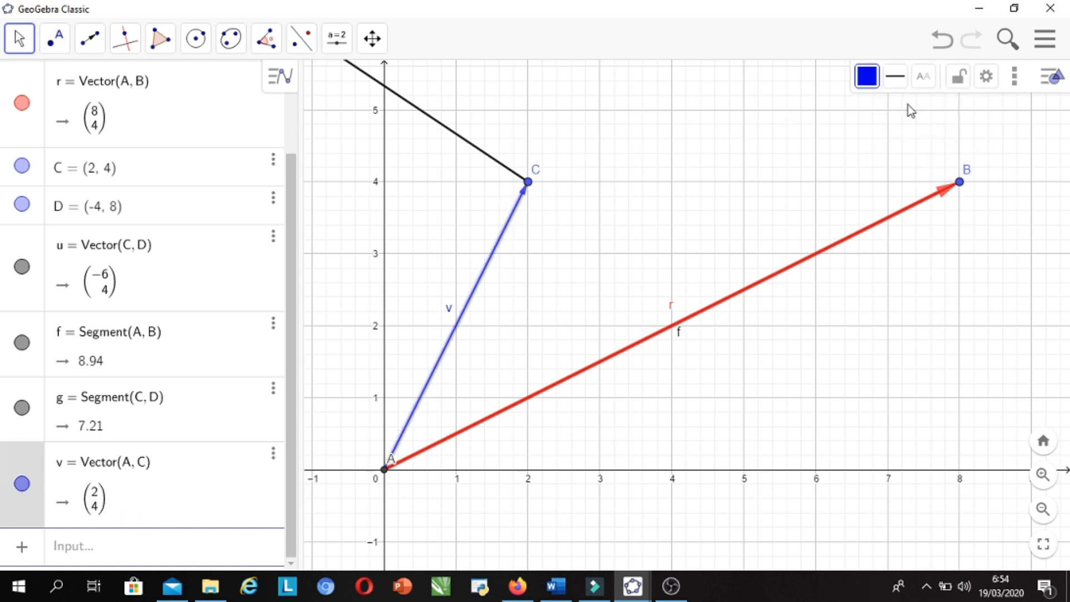
Increase the line thickness of the blue vector and deselect it.
click(894, 84)
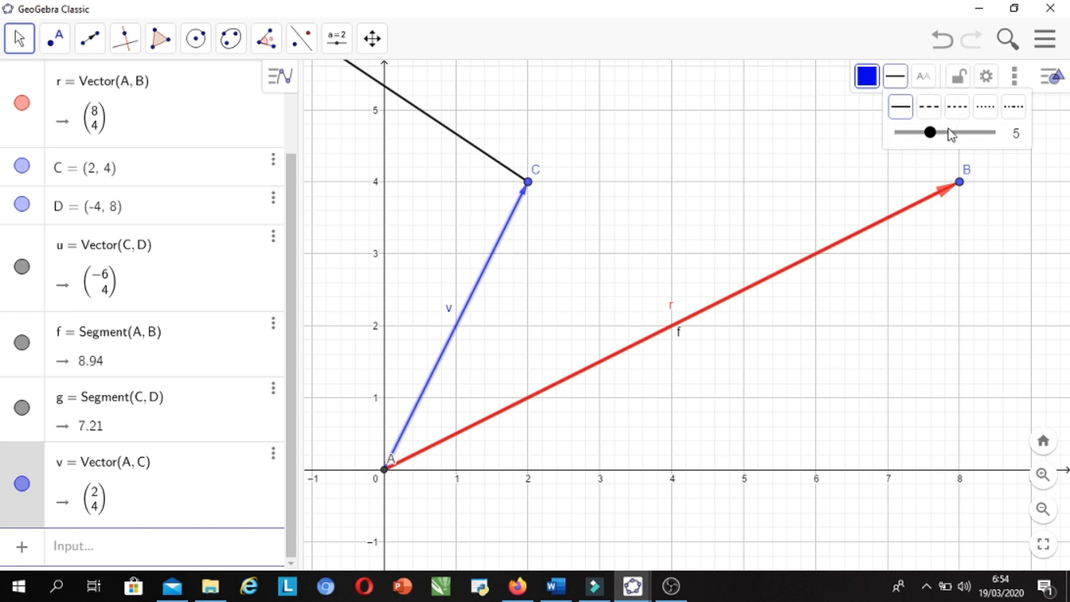
mouse_move(929, 133)
mouse_down()
mouse_move(967, 134)
mouse_move(958, 134)
mouse_up()
click(740, 216)
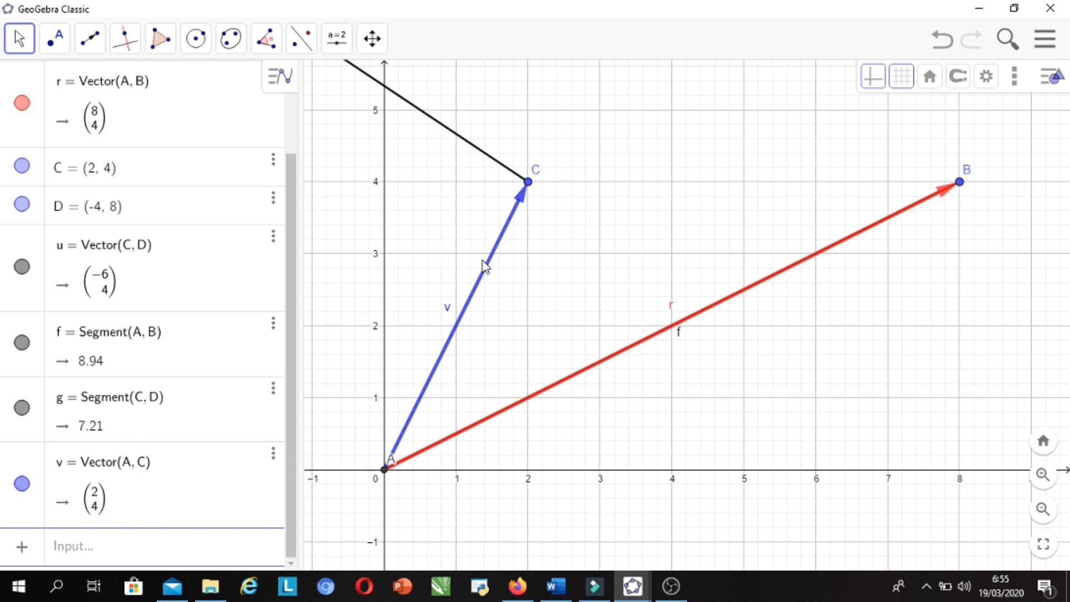
Draw a segment from A to C over the blue vector to obtain its length.
click(89, 40)
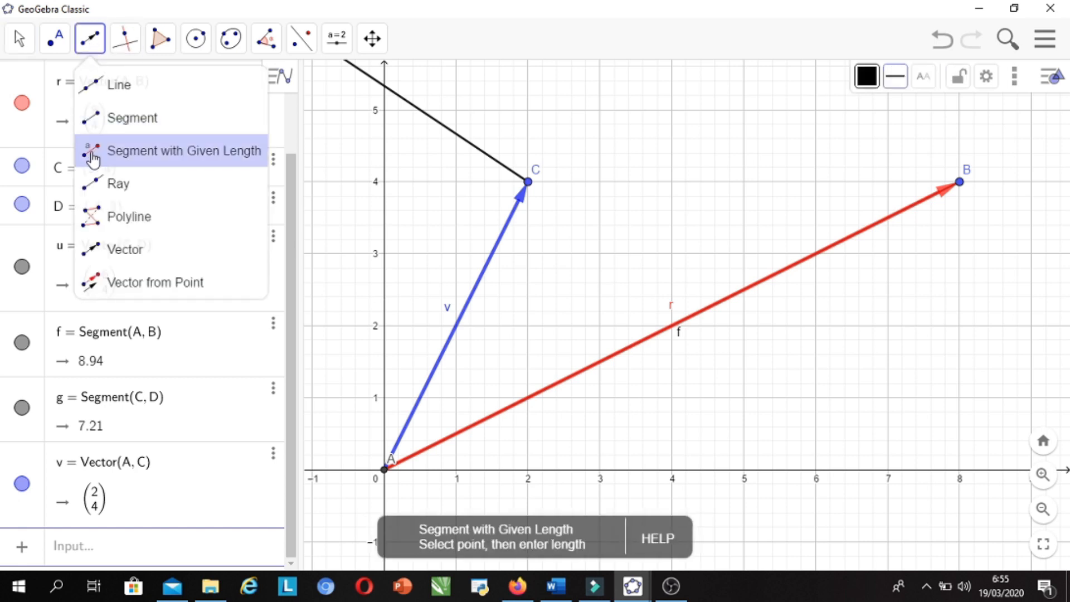
click(158, 127)
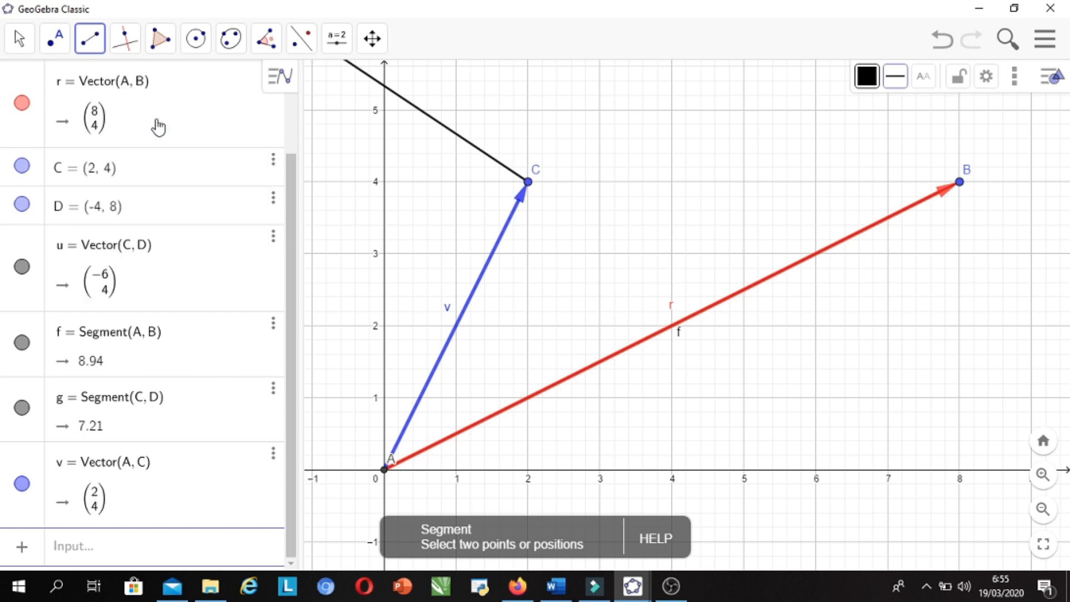
click(385, 470)
click(528, 184)
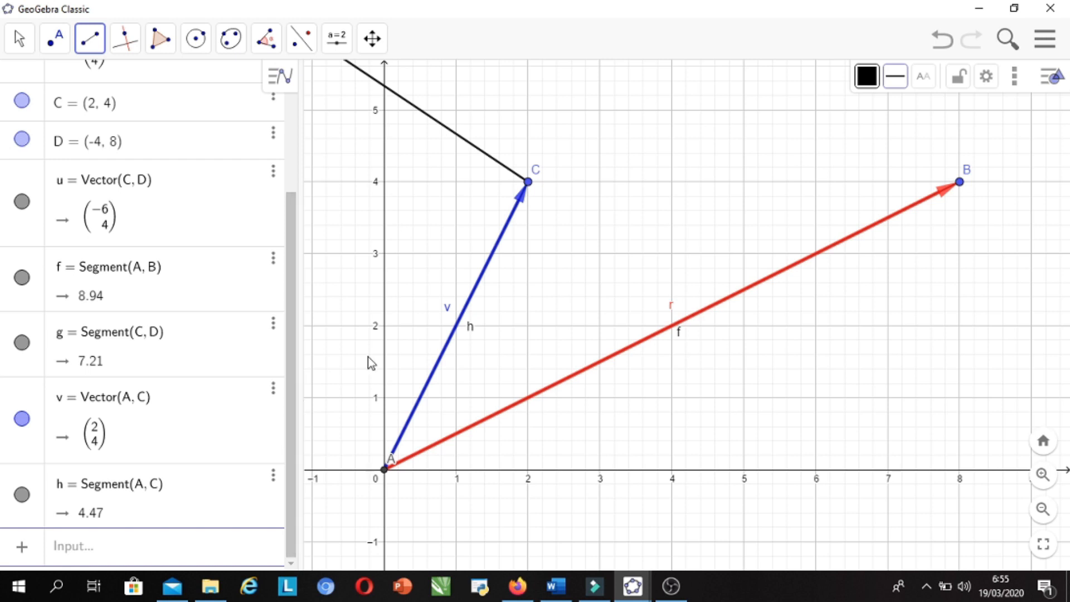
Move point C to (3, 4) so that the blue vector and its segment follow.
scroll(493, 251, up, 2)
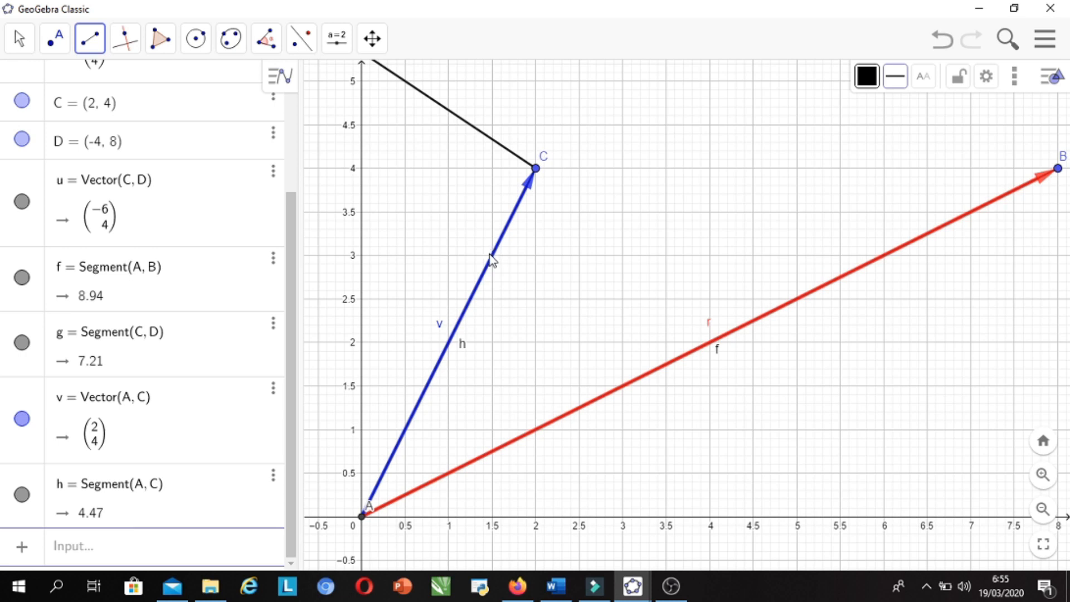
scroll(490, 257, down, 1)
scroll(427, 483, up, 3)
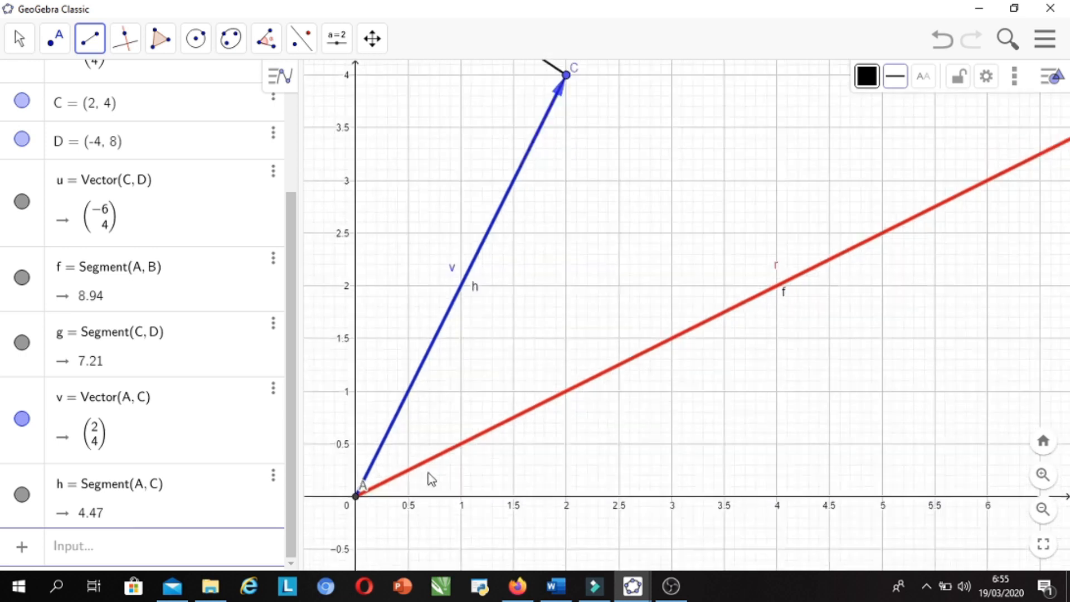
click(20, 39)
scroll(446, 486, down, 2)
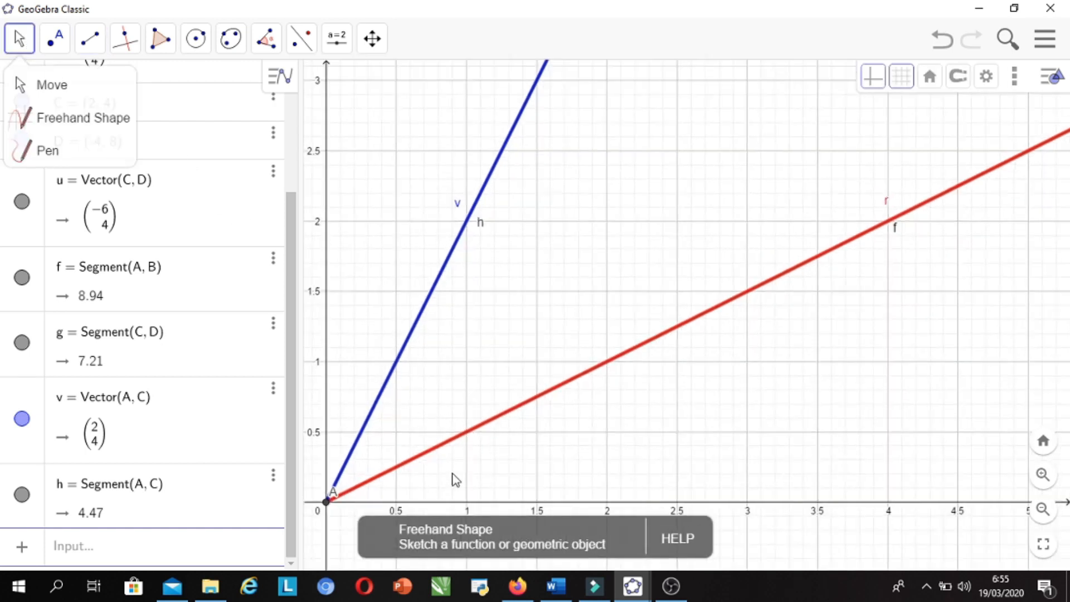
scroll(459, 463, down, 2)
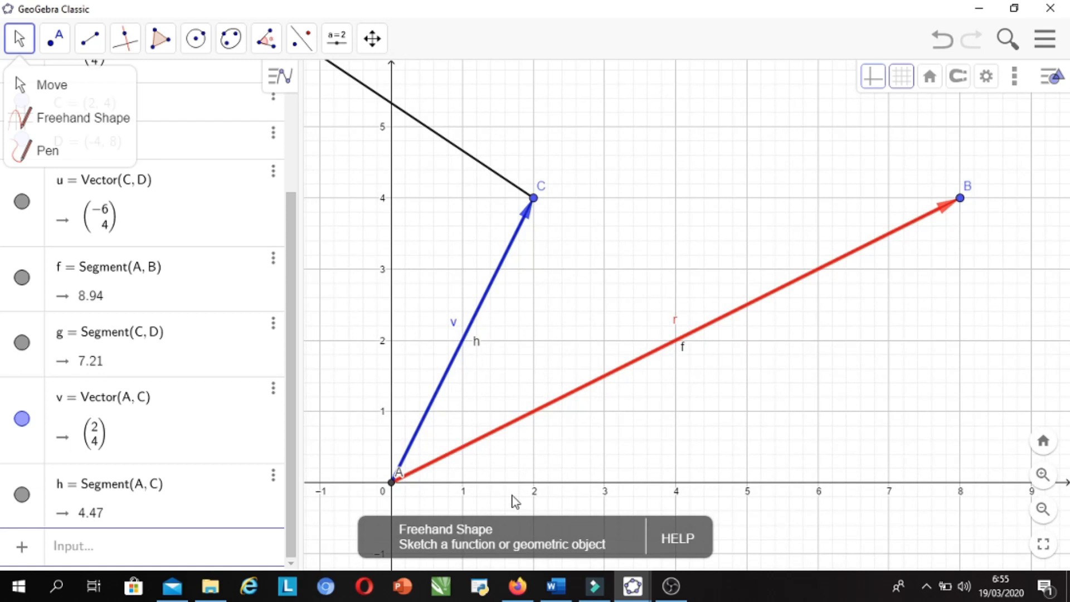
drag(534, 201, 606, 210)
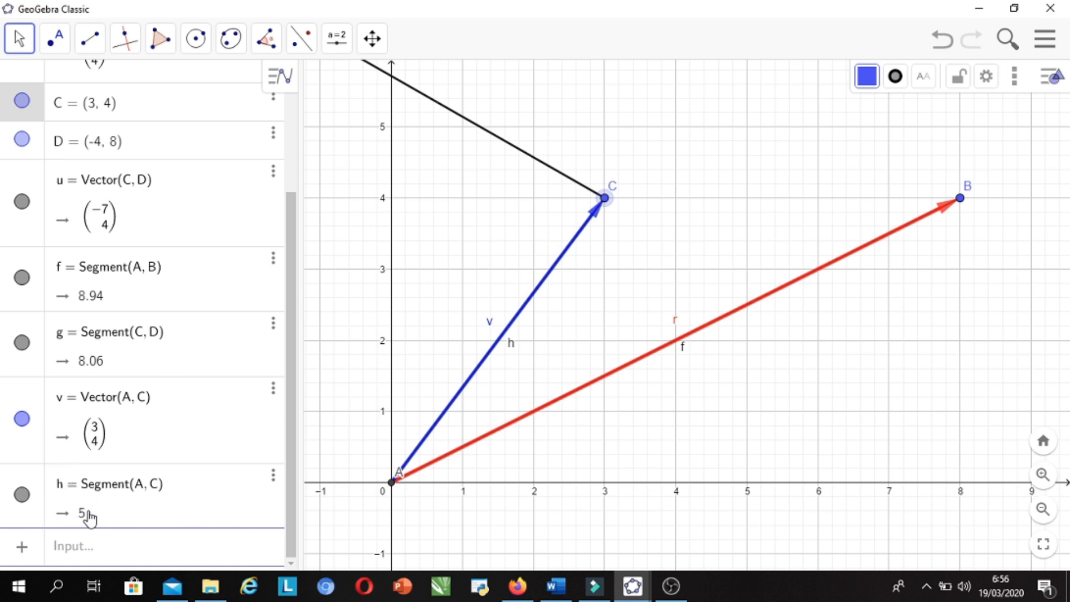
scroll(565, 376, down, 7)
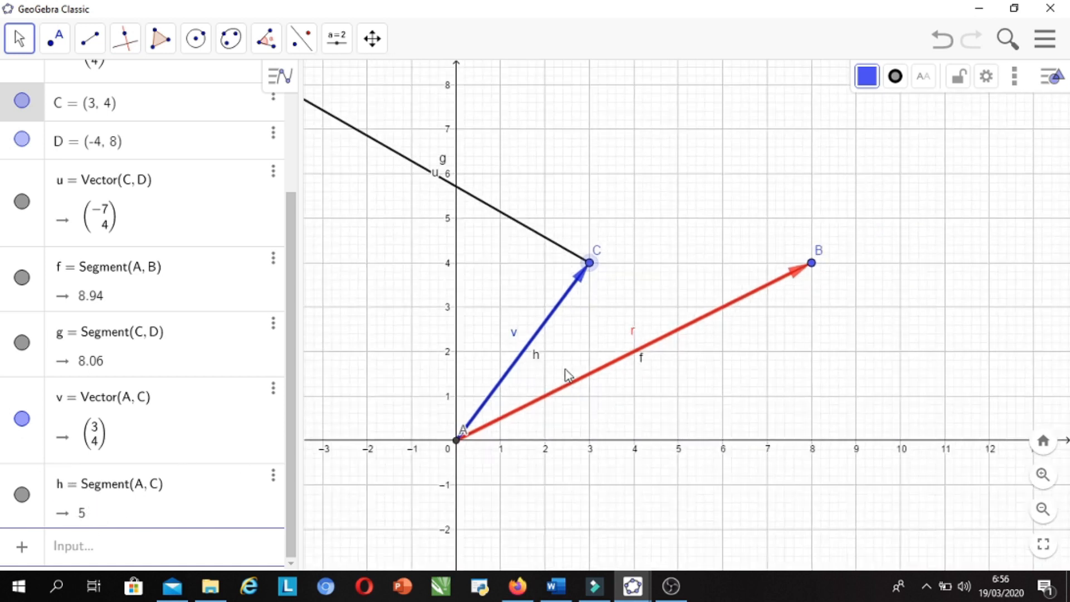
scroll(394, 316, up, 1)
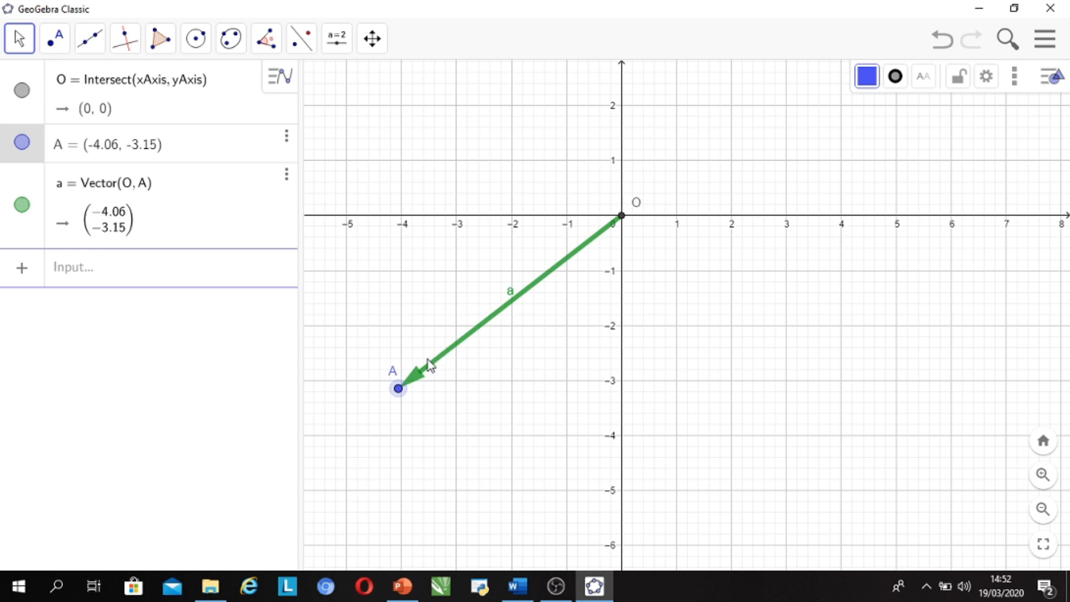
Move point A to (-4, -3) and draw a segment from O to A over the green vector to obtain its length.
drag(399, 388, 403, 382)
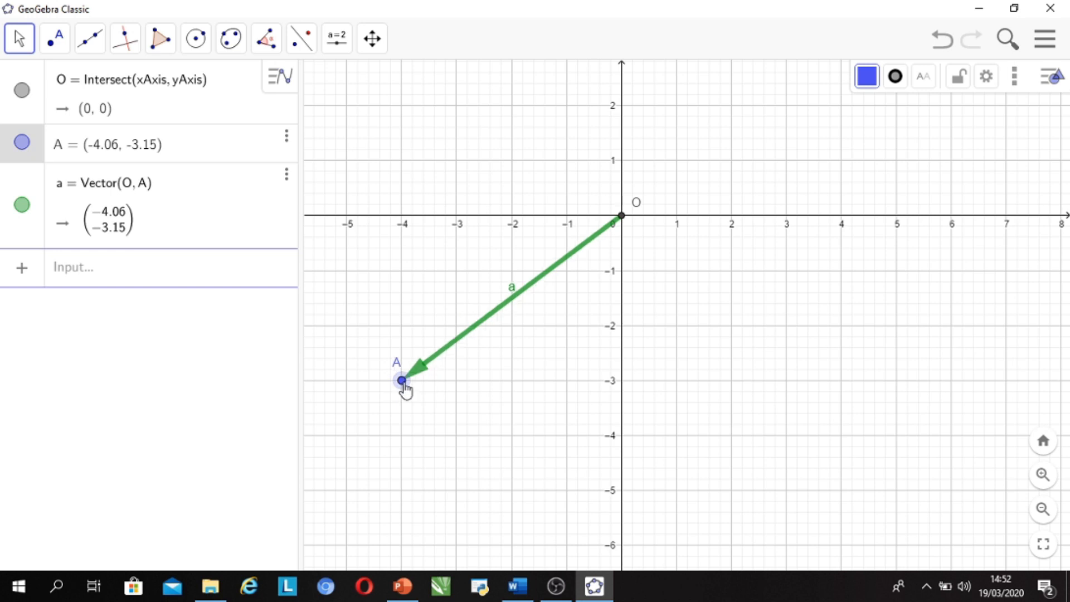
click(72, 263)
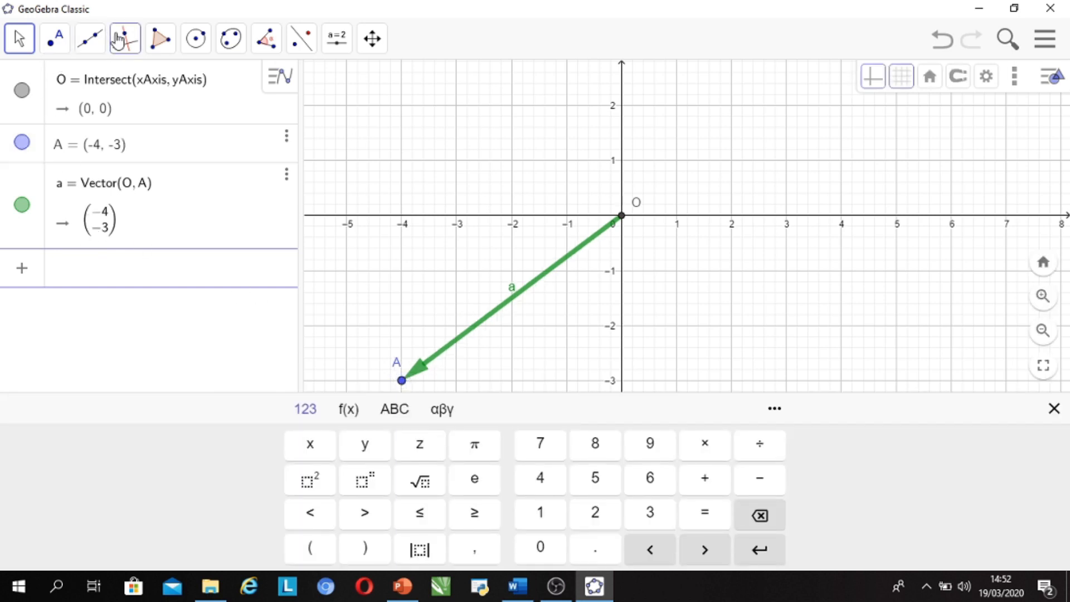
click(117, 41)
click(92, 43)
click(86, 47)
click(114, 118)
click(622, 218)
click(401, 381)
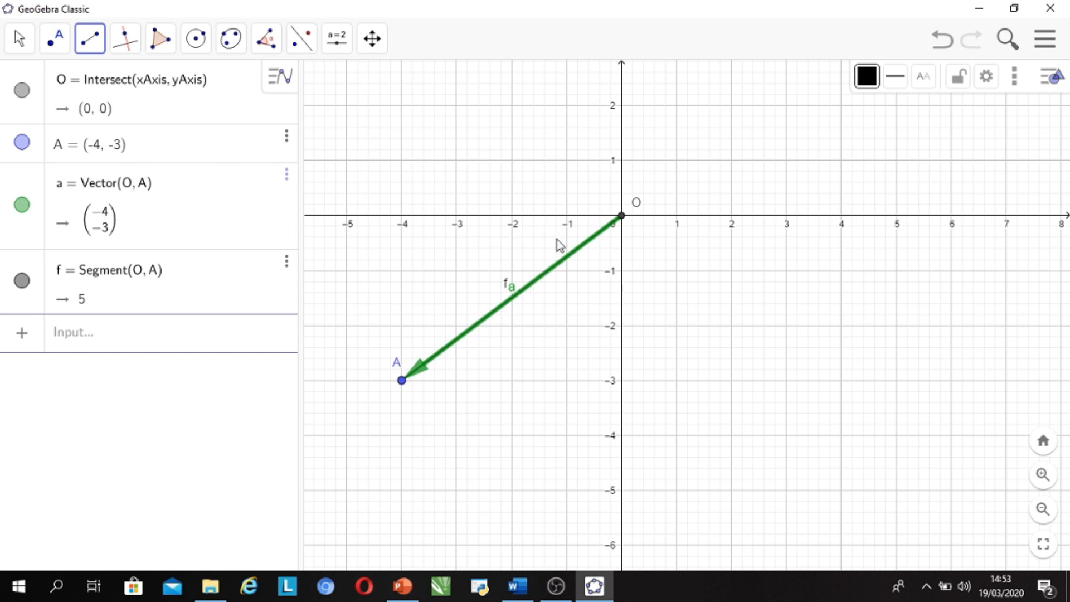
Define the unit vector of the green vector as a' = (-4/5, -3/5).
click(117, 335)
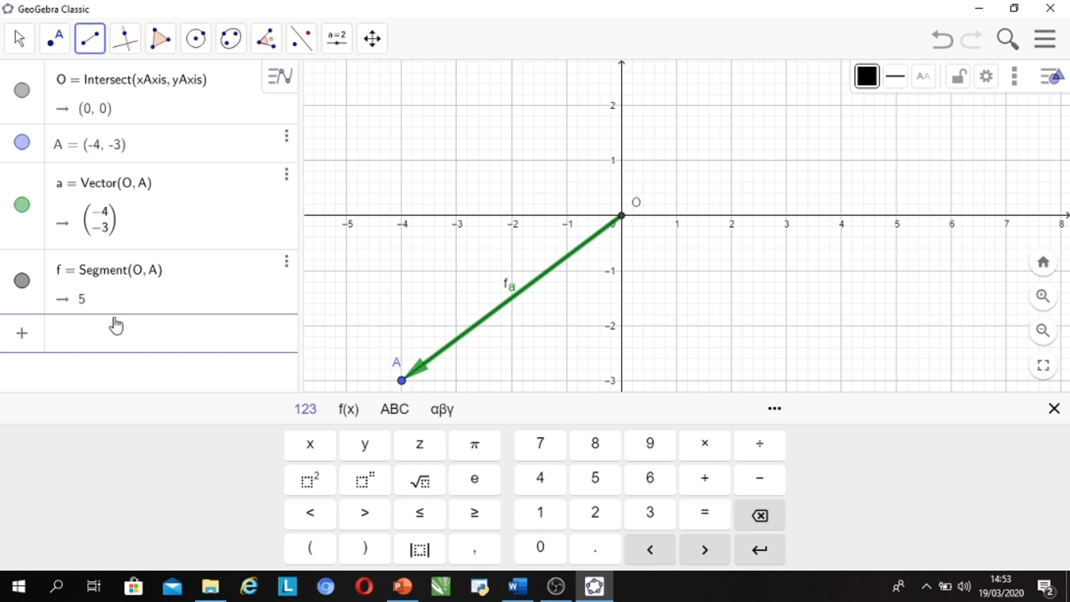
text(a)
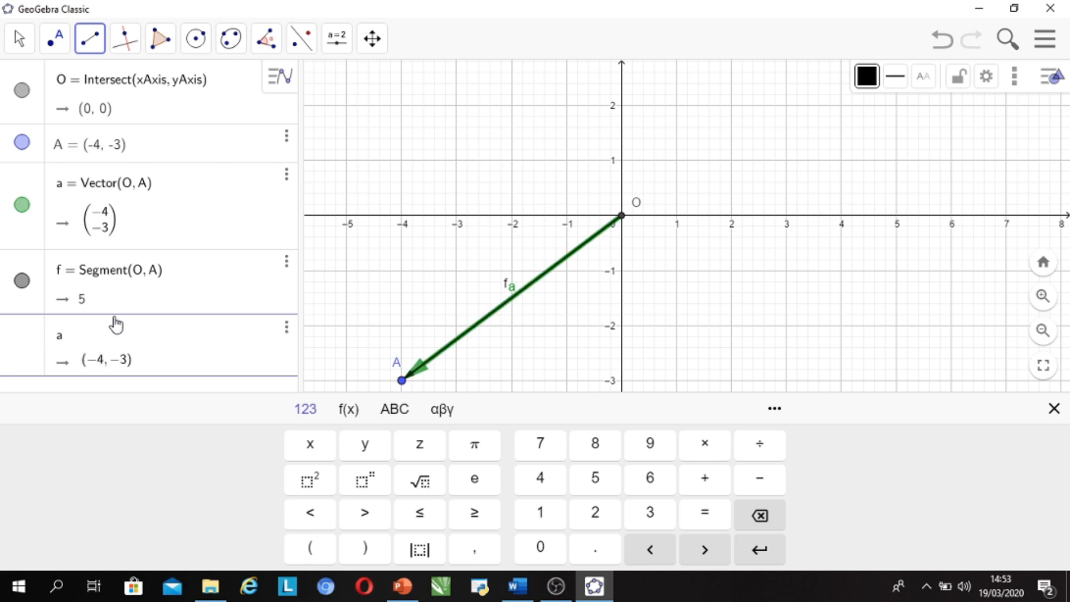
text(' =)
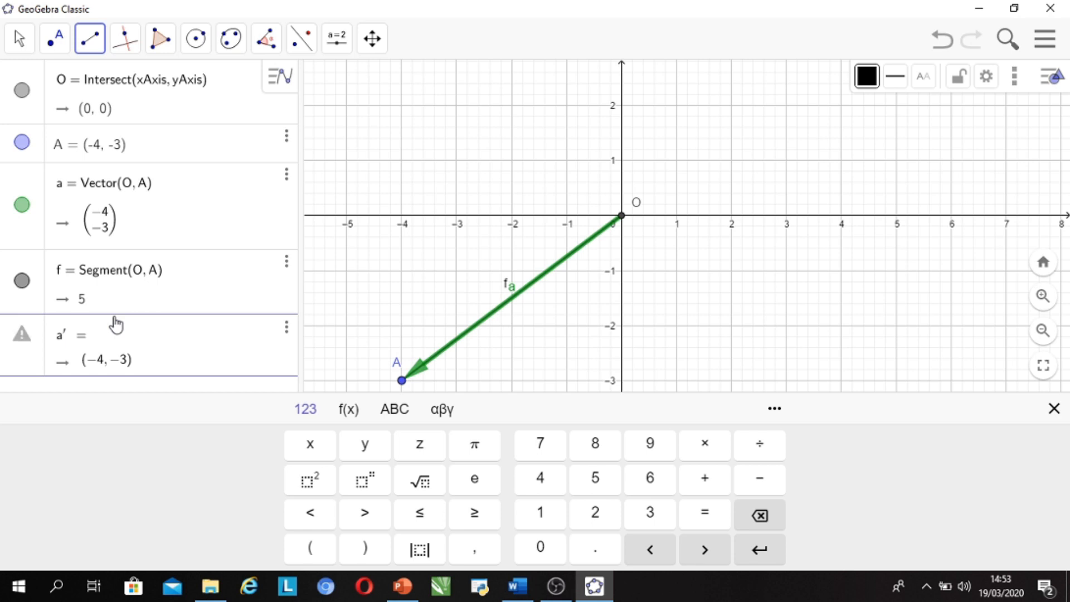
text(()
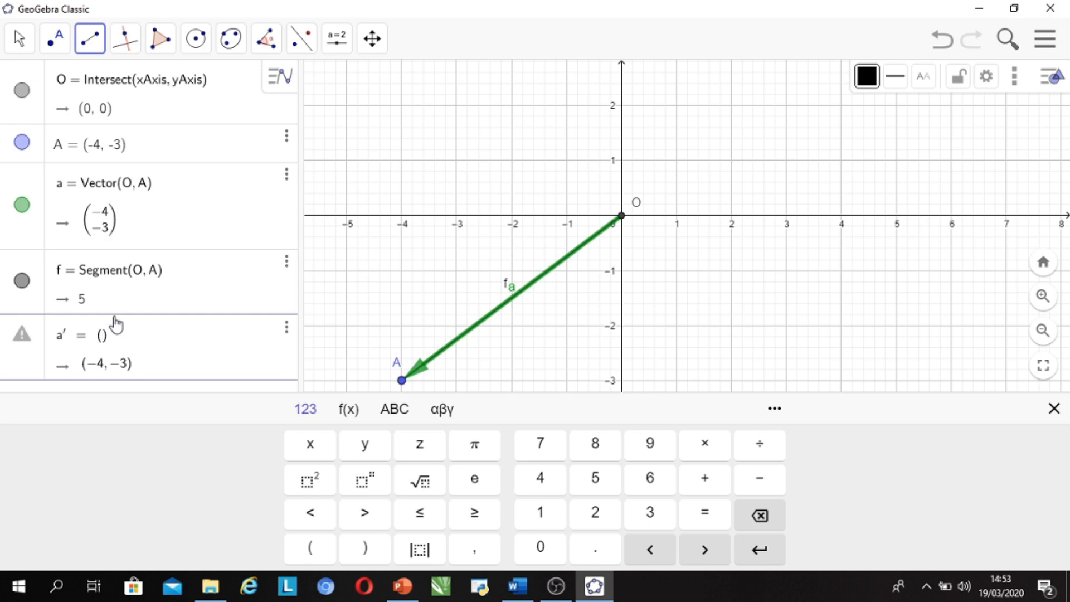
text(-4)
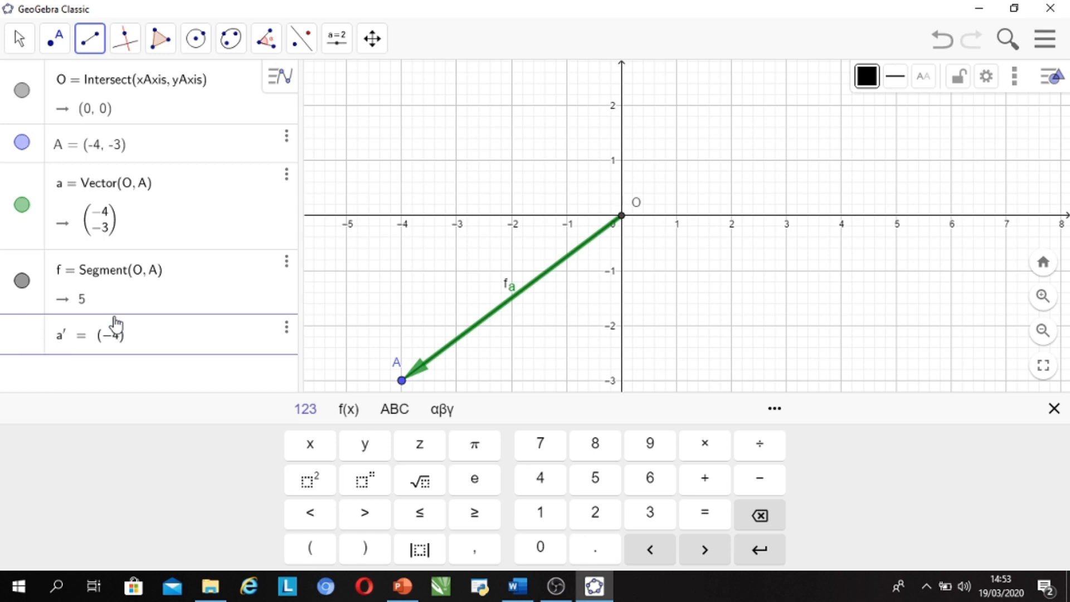
text(/)
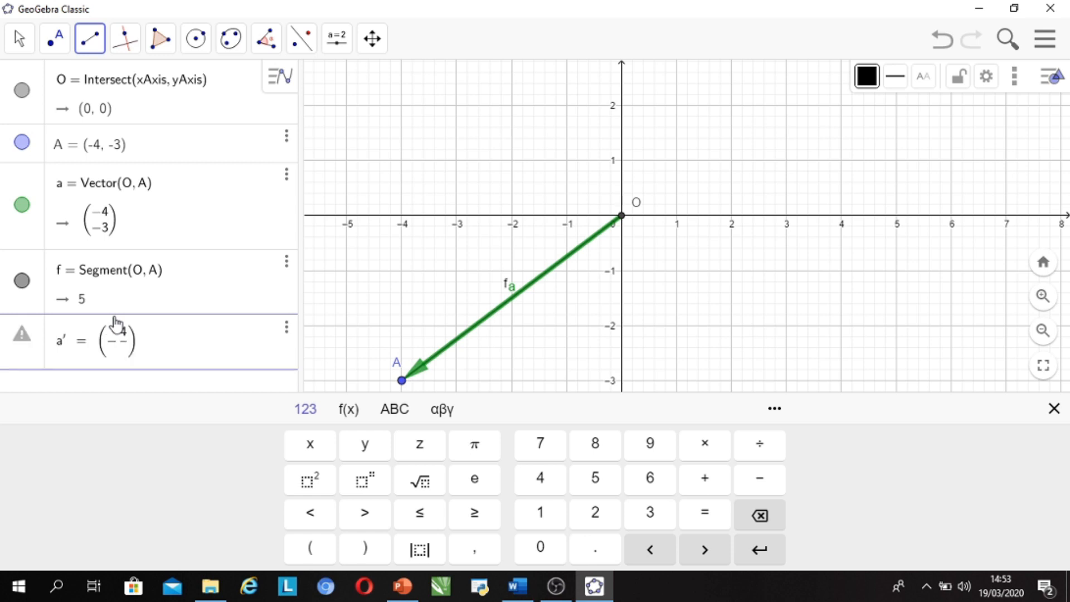
text(5)
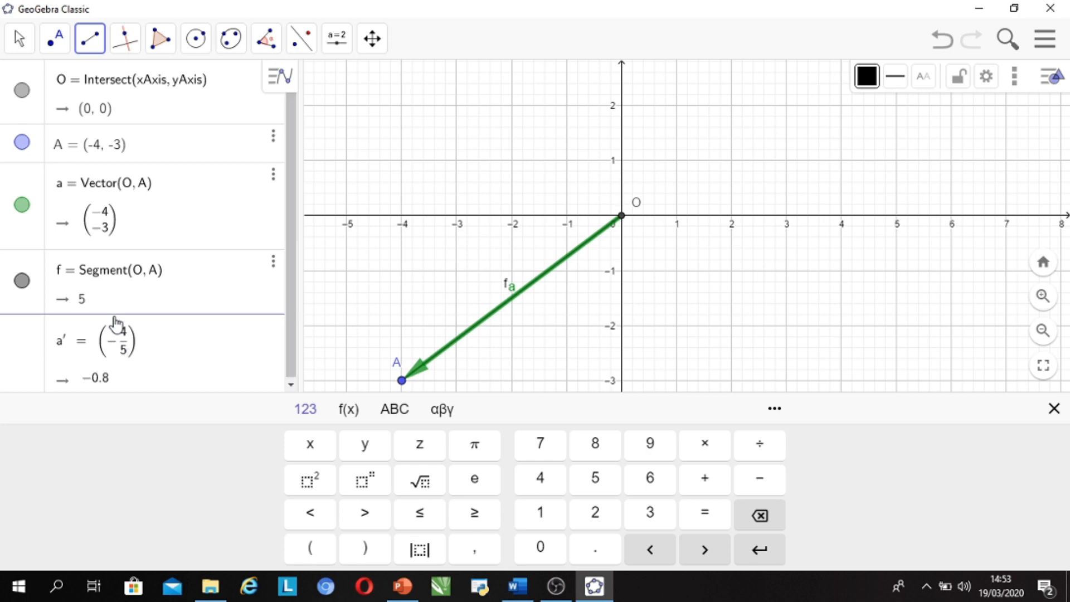
key(Right)
text(, -3/)
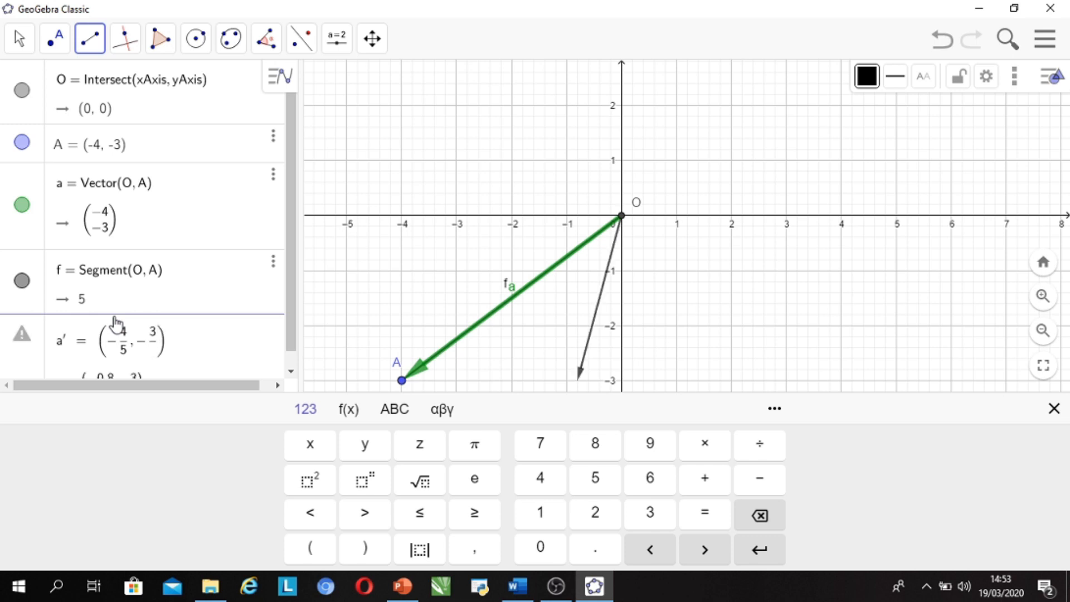
text(5)
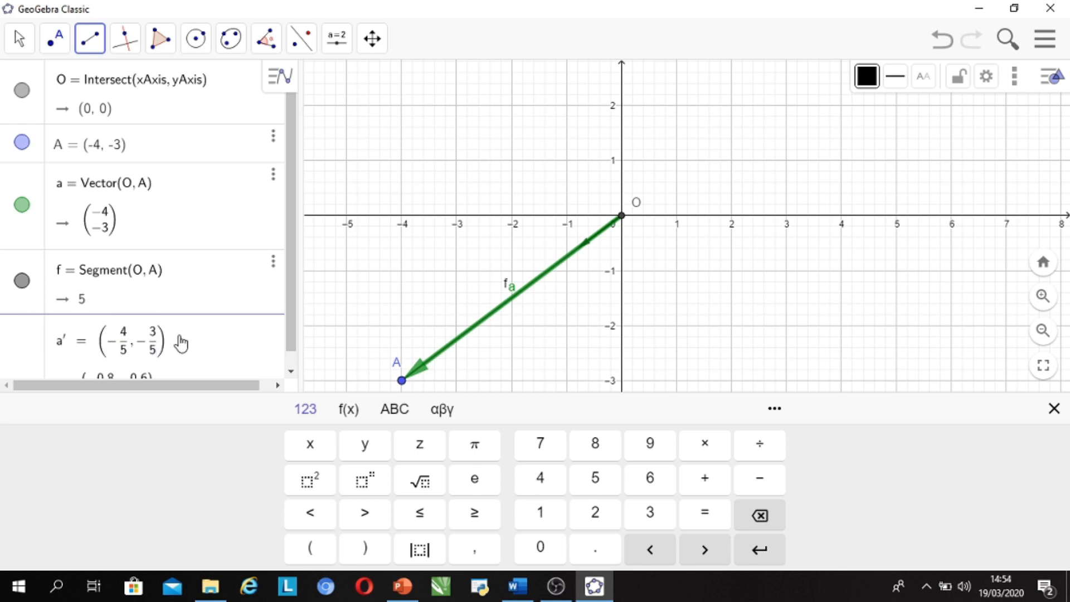
key(Return)
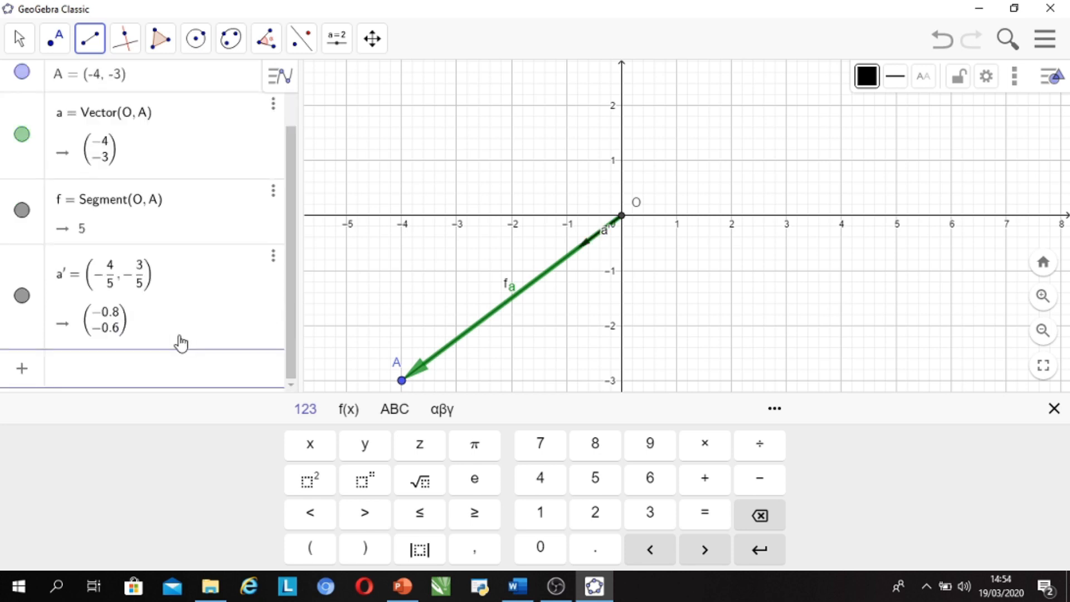
Examine the unit vector a' up close and against the full green vector.
scroll(613, 237, up, 5)
scroll(608, 240, up, 5)
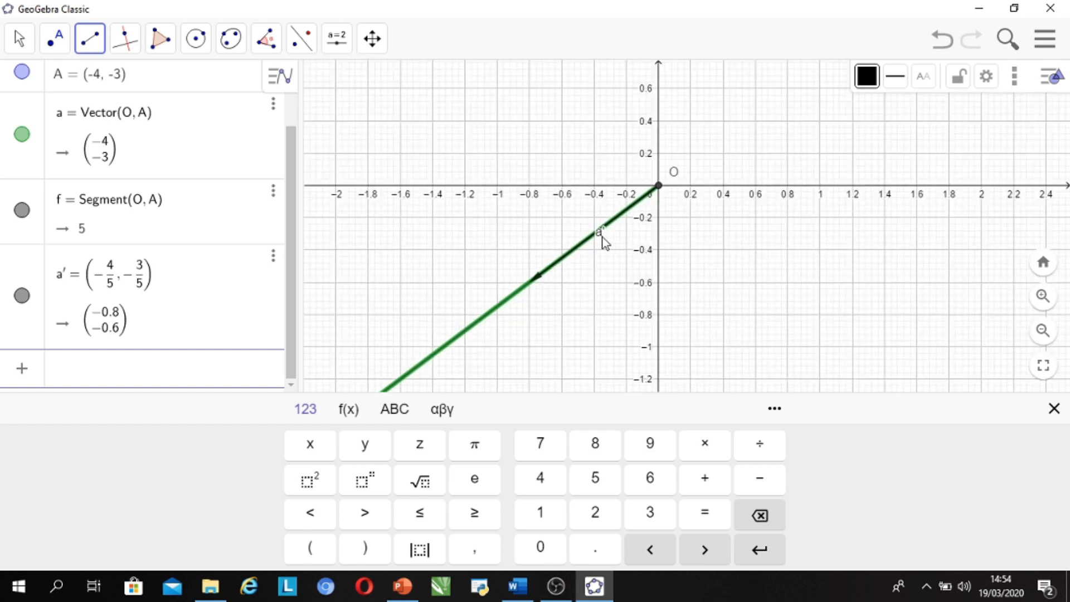
scroll(605, 243, down, 10)
scroll(605, 248, down, 3)
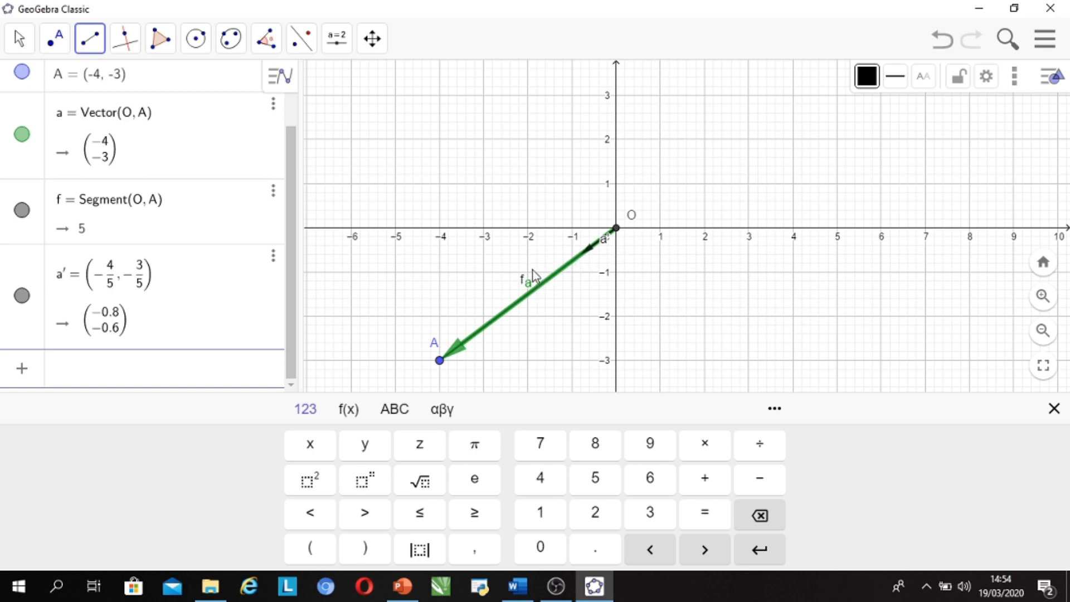
scroll(529, 267, down, 1)
scroll(580, 284, down, 2)
scroll(571, 351, up, 5)
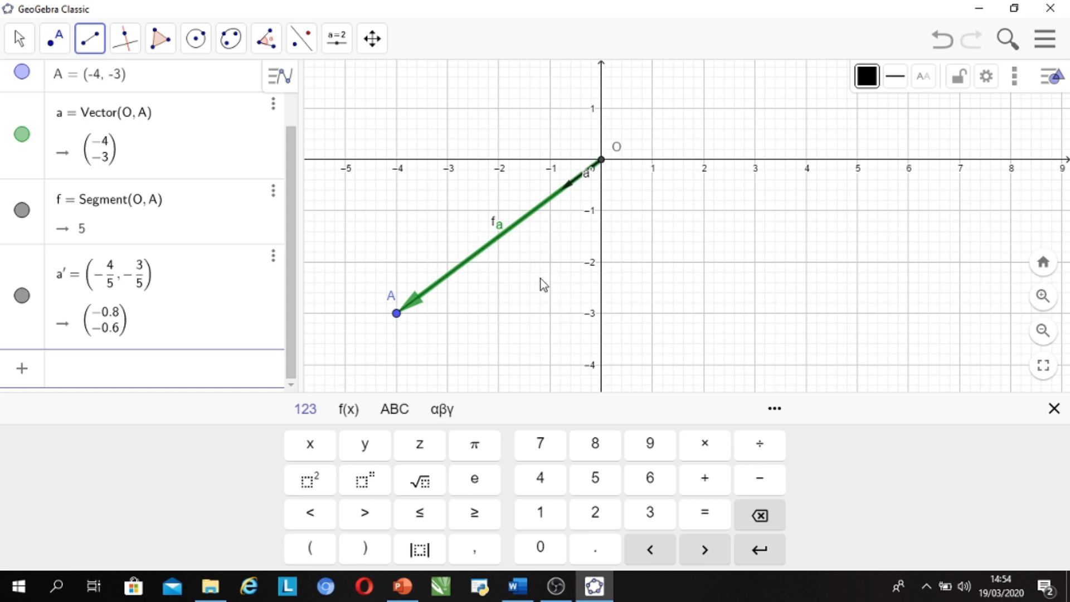
Draw a second vector from the origin O to a new point B at (-1, -3).
click(125, 40)
click(90, 51)
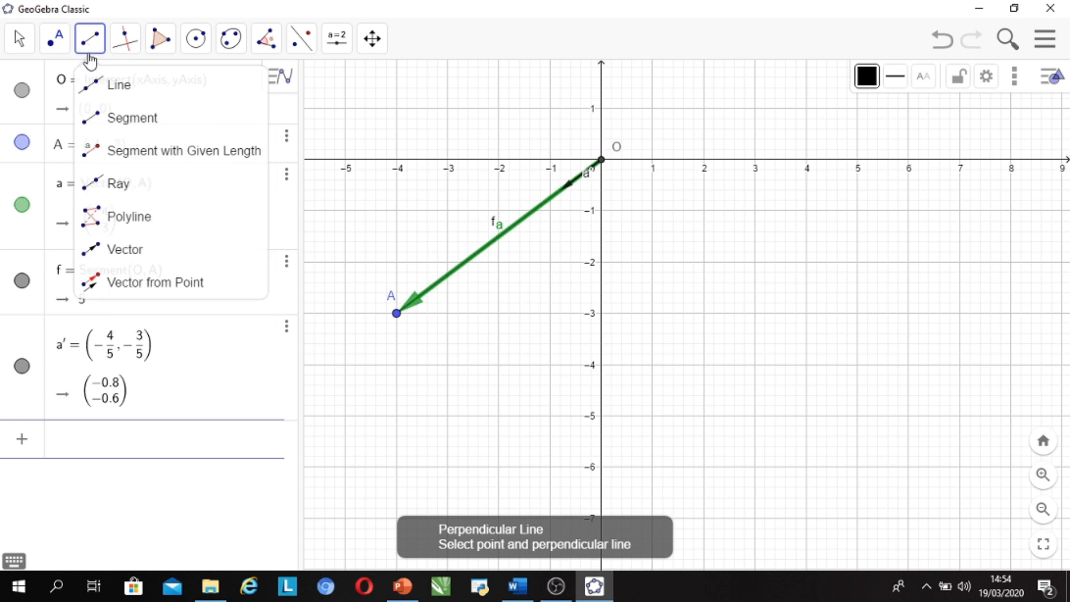
click(115, 252)
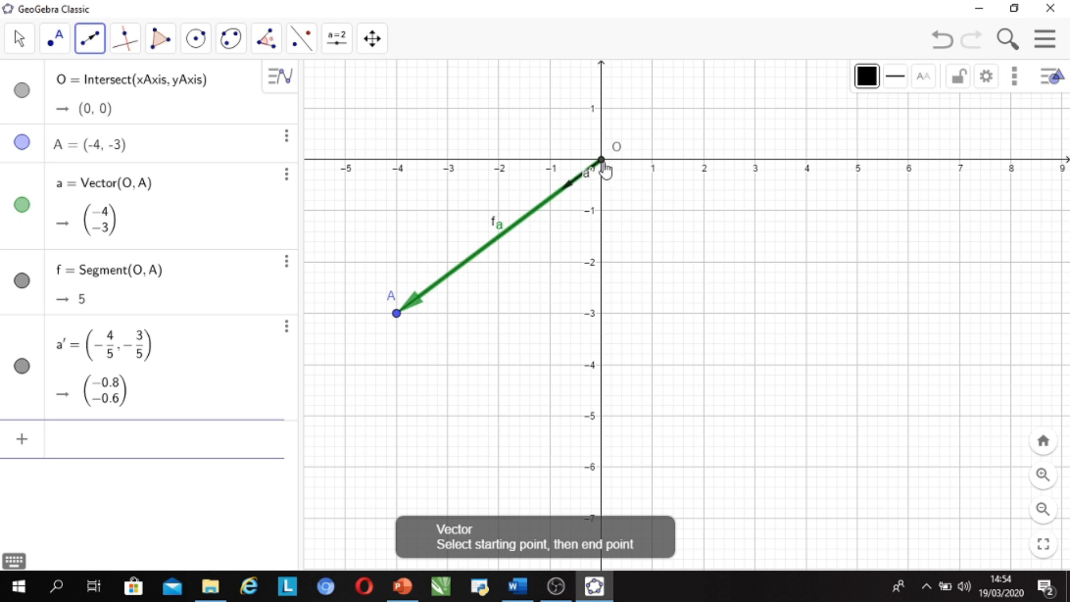
click(606, 167)
click(554, 314)
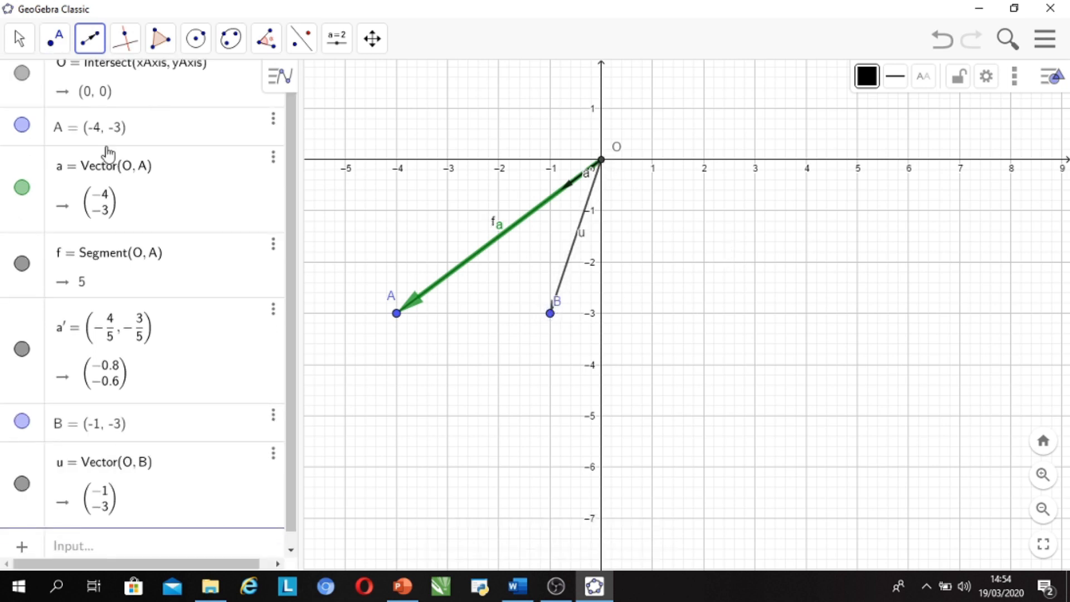
Shift the labels of point B and vector u slightly away from the vector for readability.
click(24, 42)
scroll(610, 279, up, 2)
drag(539, 321, 556, 315)
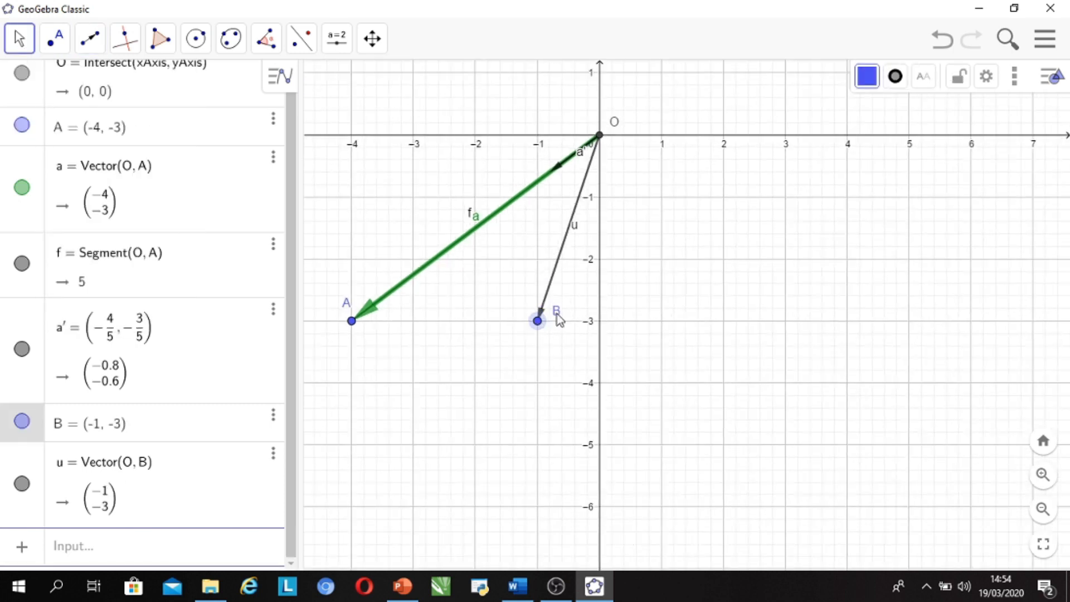
click(576, 230)
click(763, 199)
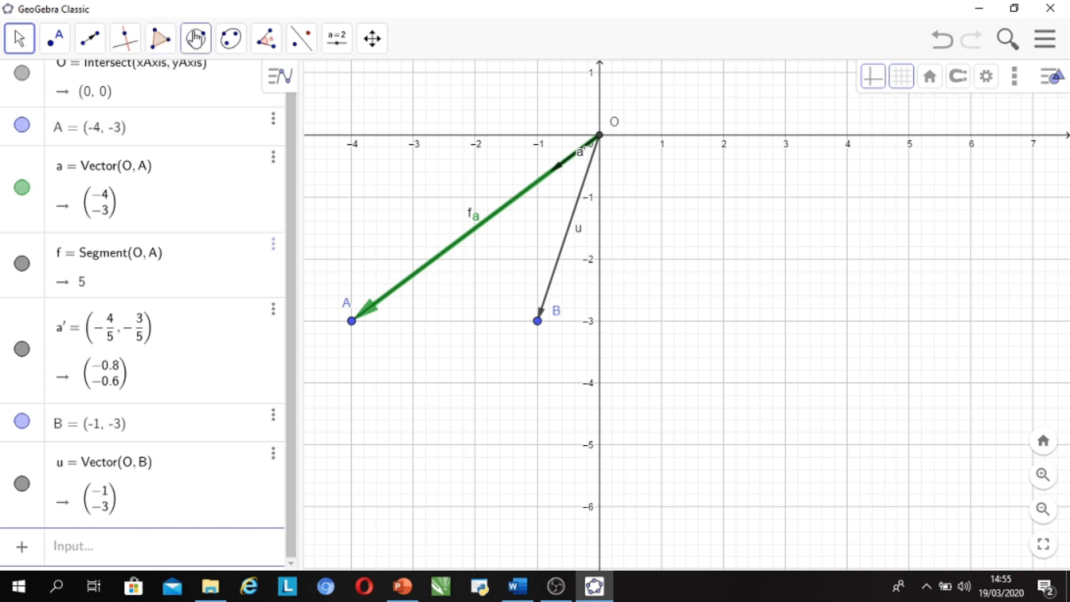
Construct the angle between the two vectors using points A, O and B, with O as the vertex.
click(263, 45)
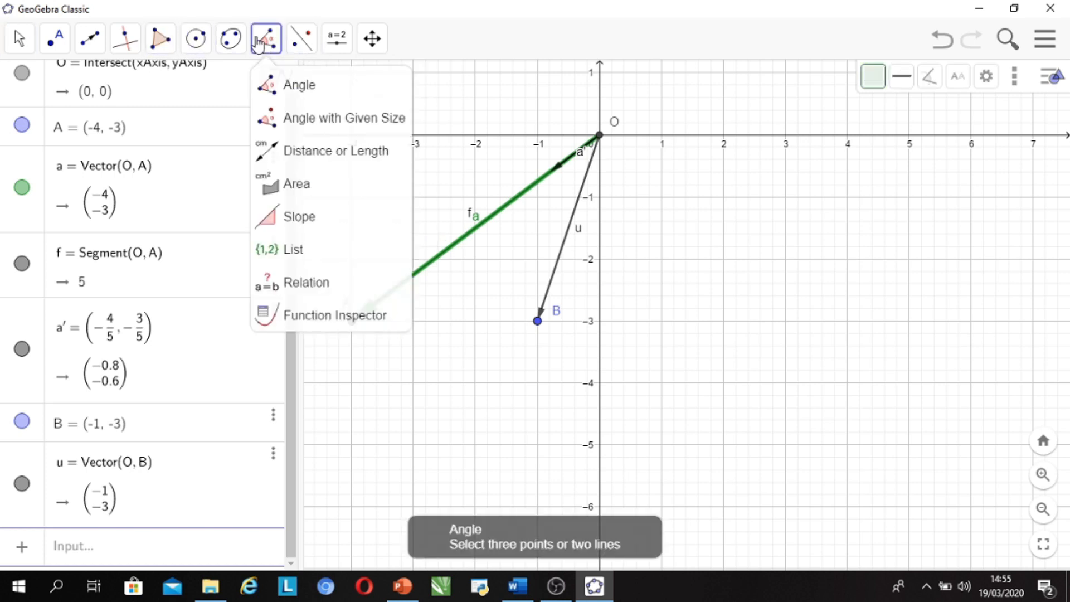
click(292, 98)
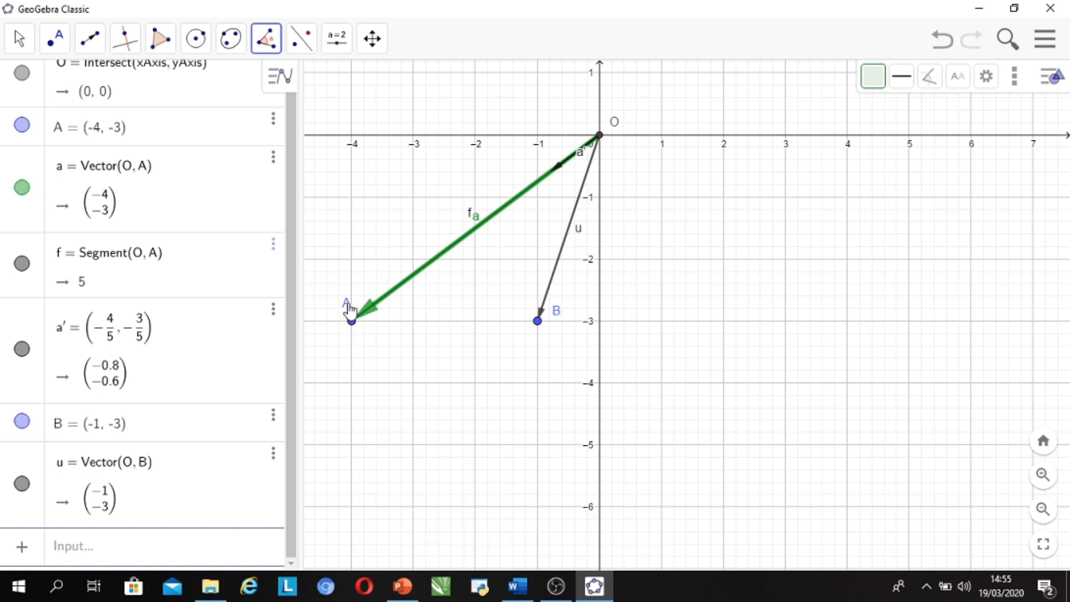
click(352, 321)
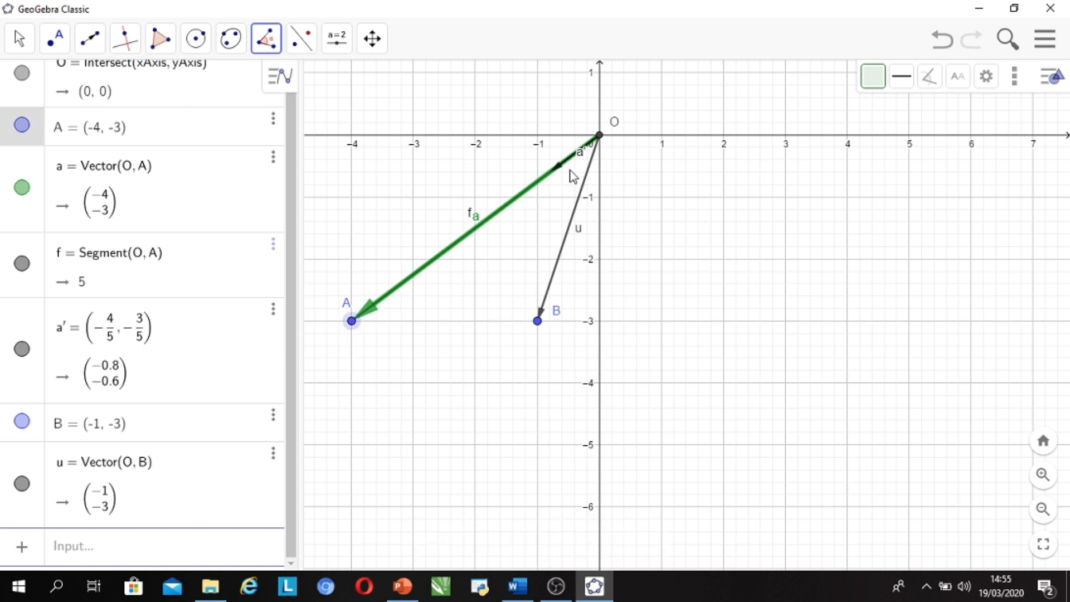
click(602, 140)
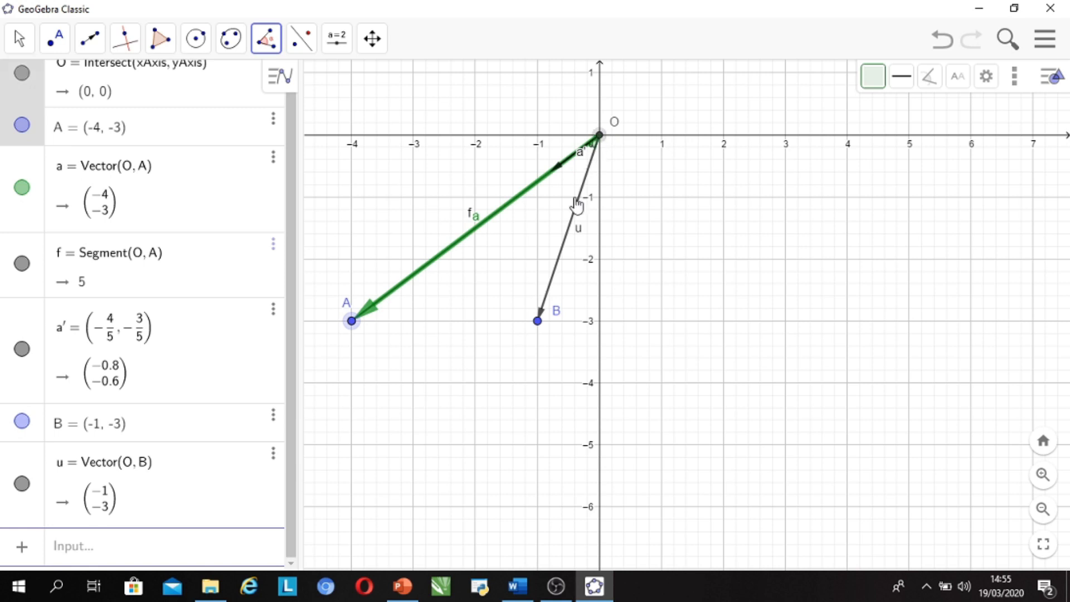
click(538, 322)
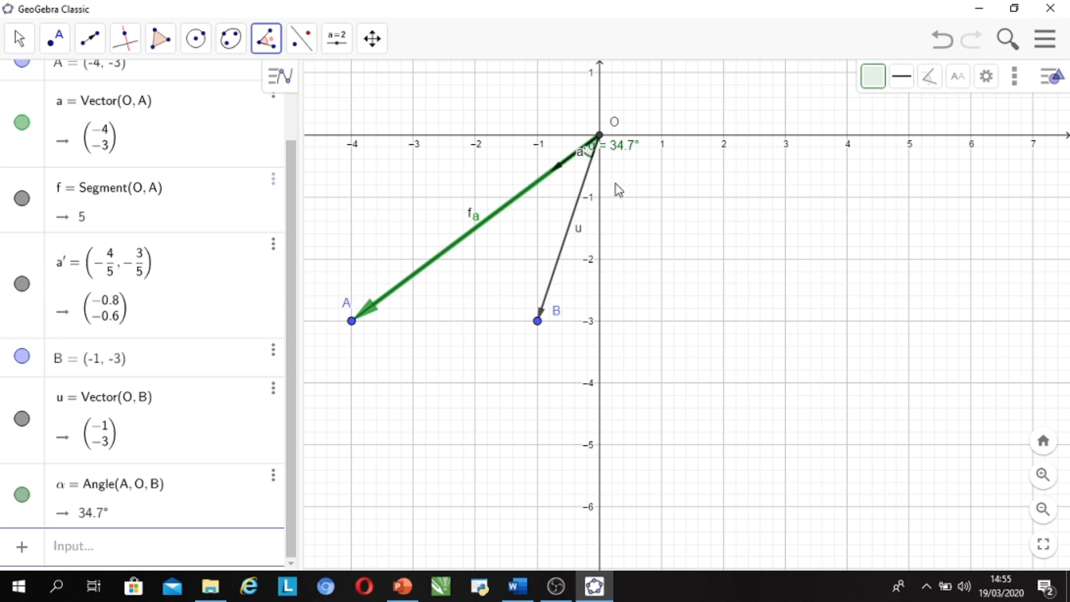
scroll(534, 333, down, 3)
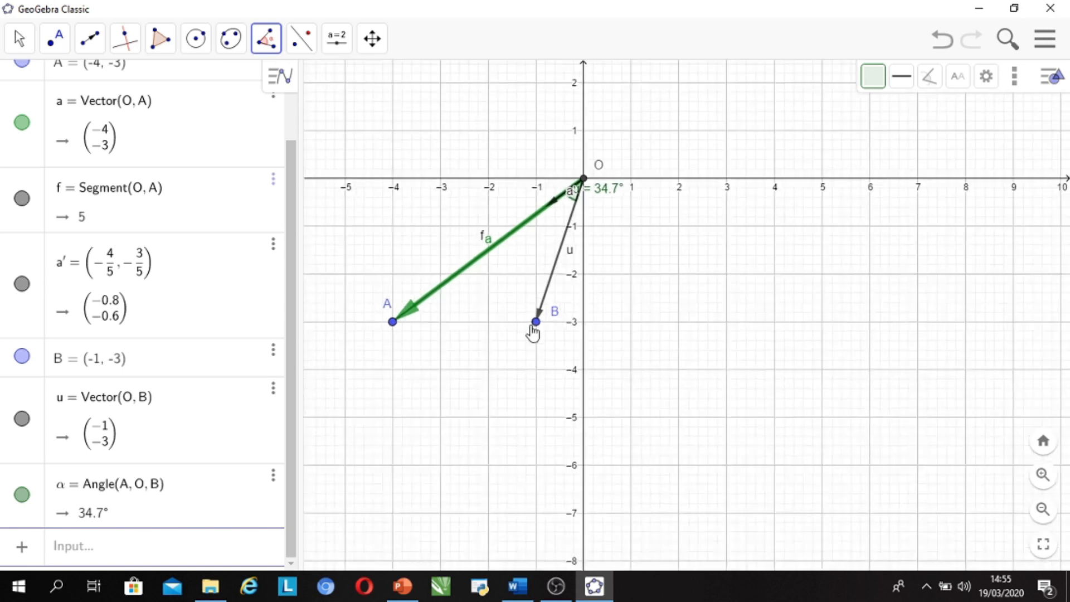
scroll(382, 212, up, 2)
scroll(382, 212, up, 2)
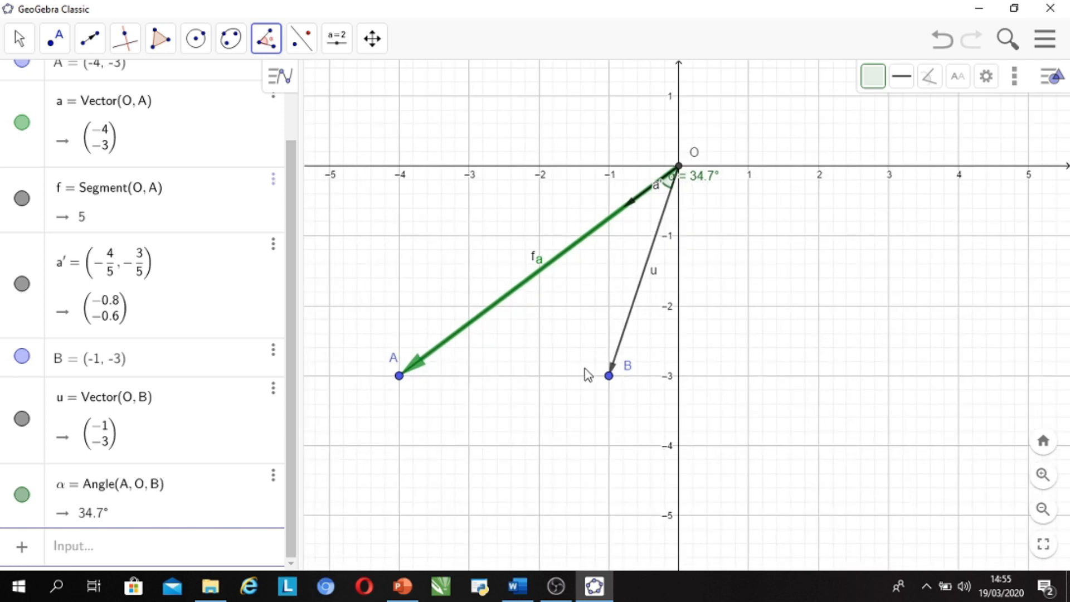
scroll(462, 334, down, 3)
scroll(387, 329, up, 5)
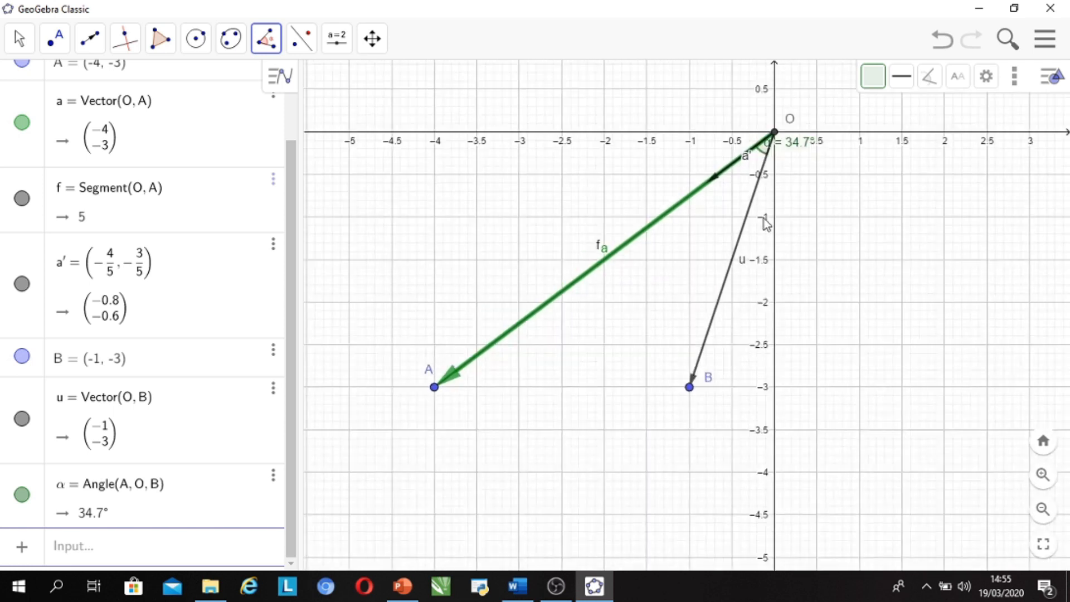
scroll(594, 265, down, 3)
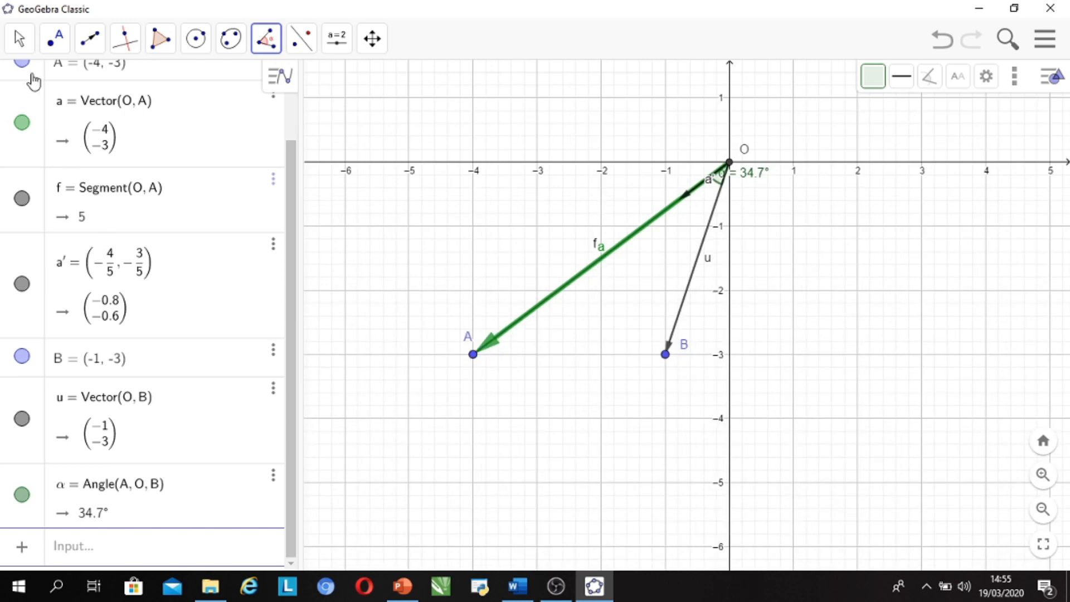
Open the 3D Graphics view alongside the 2D graphics.
click(19, 40)
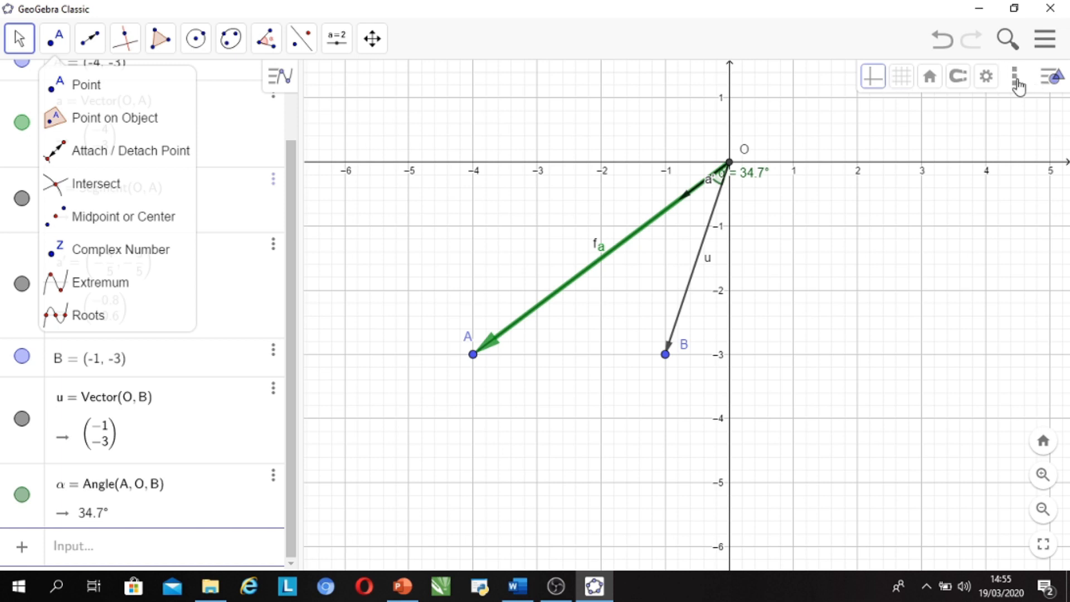
click(1015, 76)
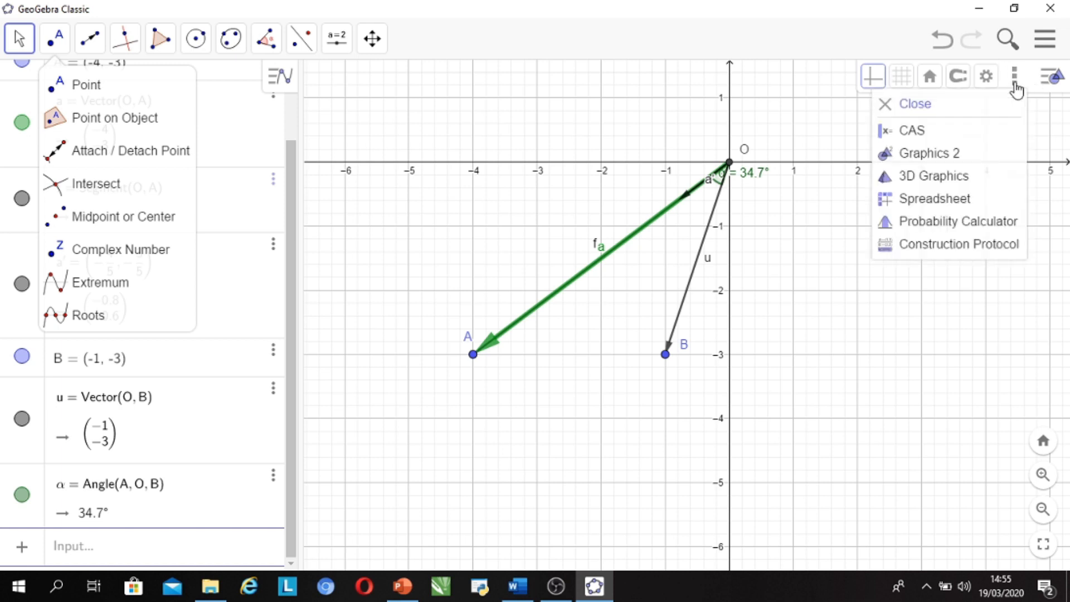
click(992, 179)
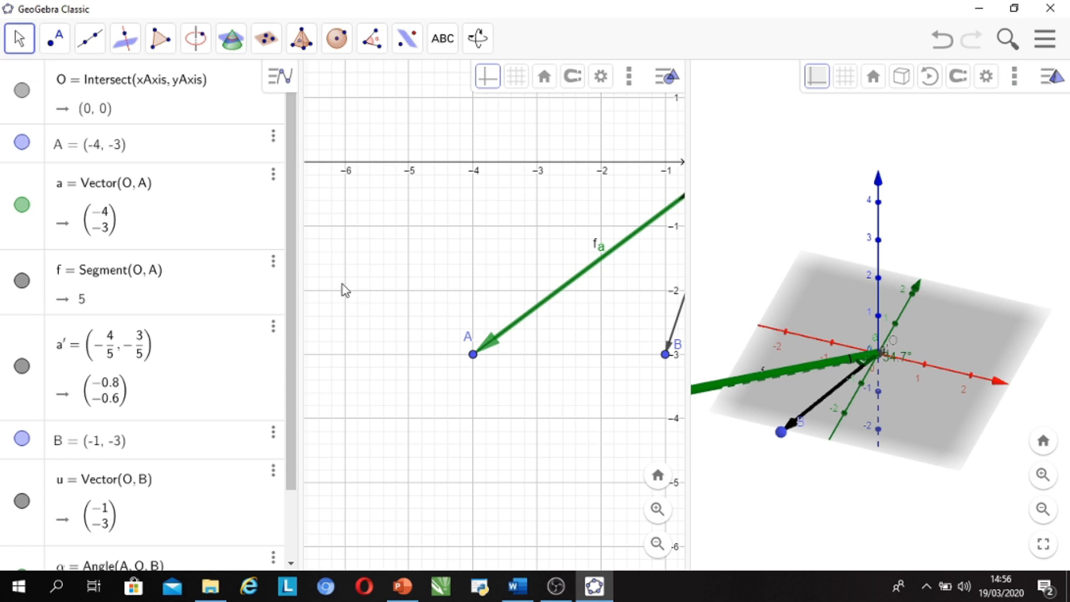
Close the 2D graphics view, keeping only the algebra list and the 3D graphics.
drag(437, 251, 301, 349)
drag(561, 304, 520, 342)
drag(846, 429, 771, 426)
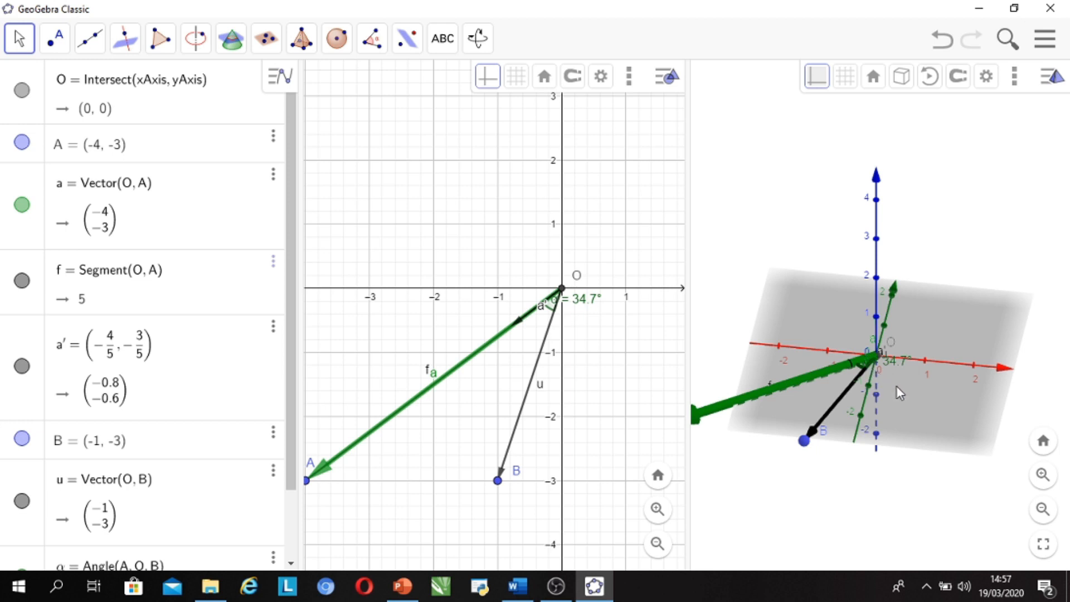
drag(901, 420, 900, 393)
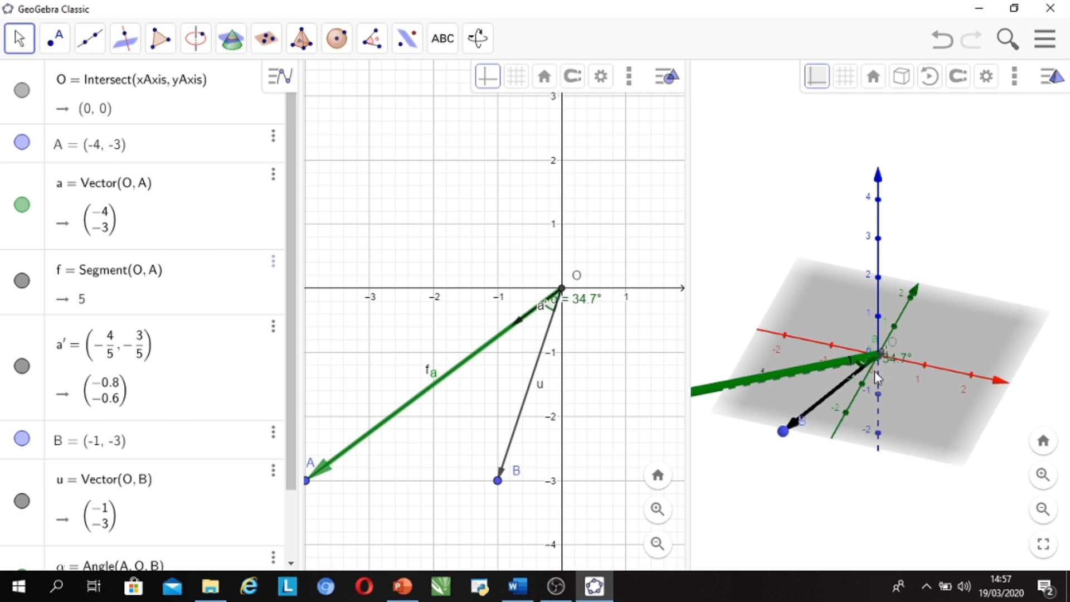
drag(876, 382, 883, 377)
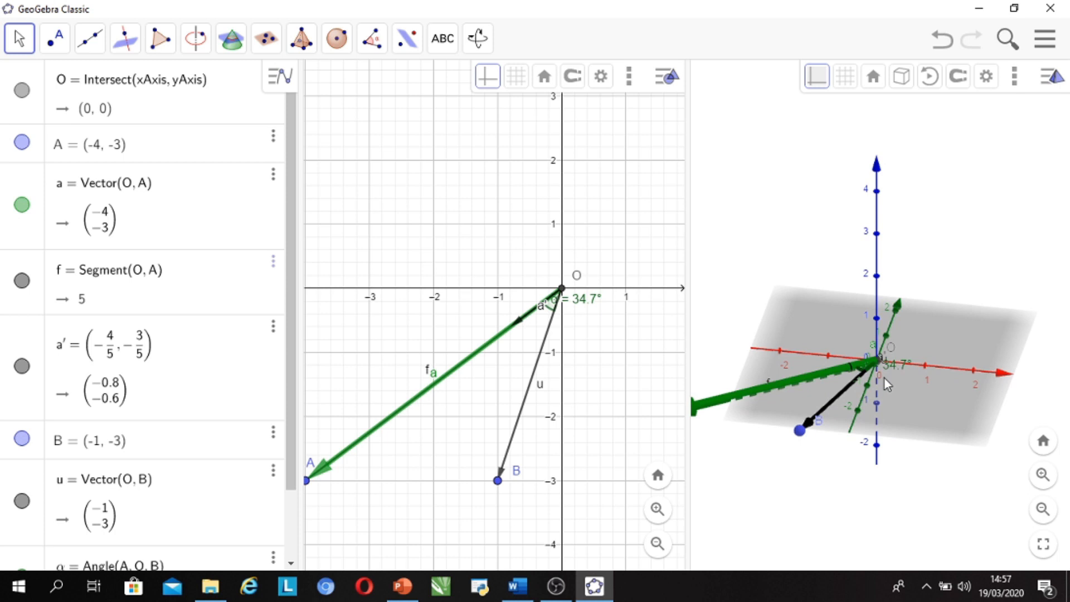
click(627, 80)
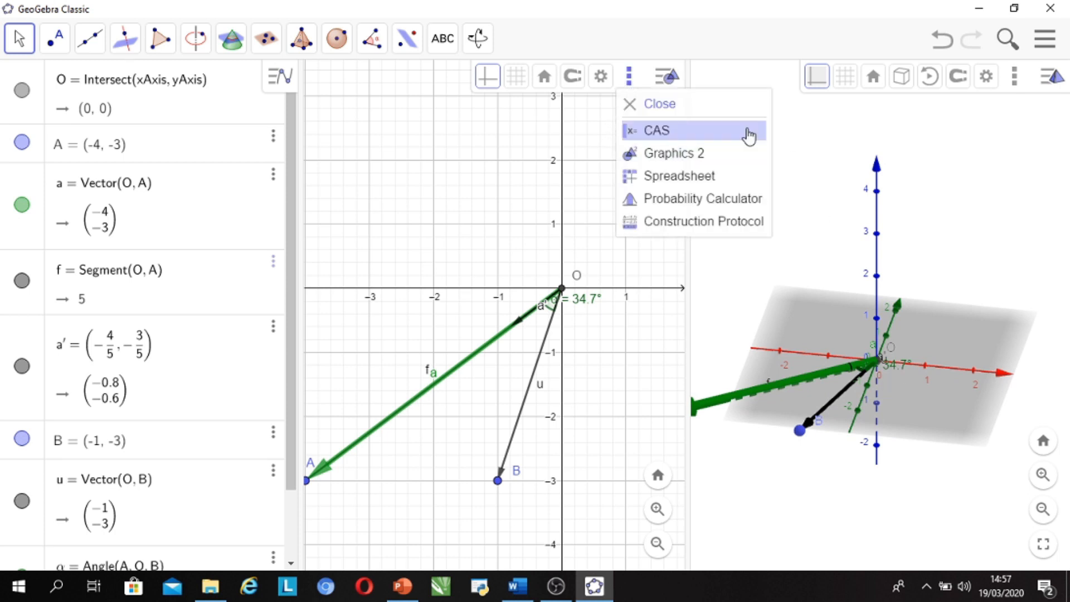
click(681, 118)
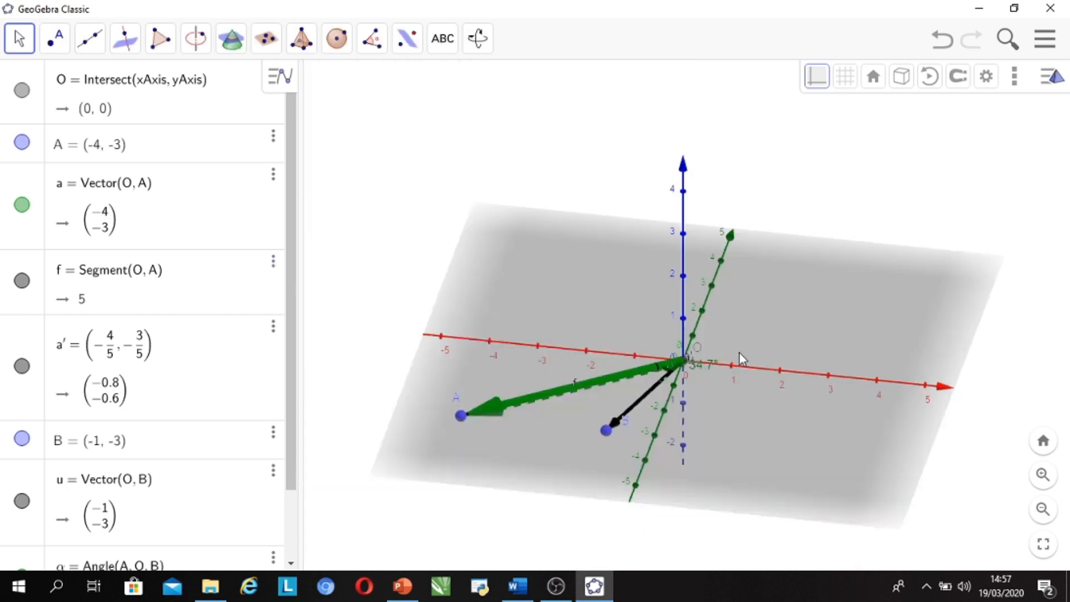
Delete points A and B with all the objects that depend on them, keeping only the origin point O.
drag(713, 399, 683, 417)
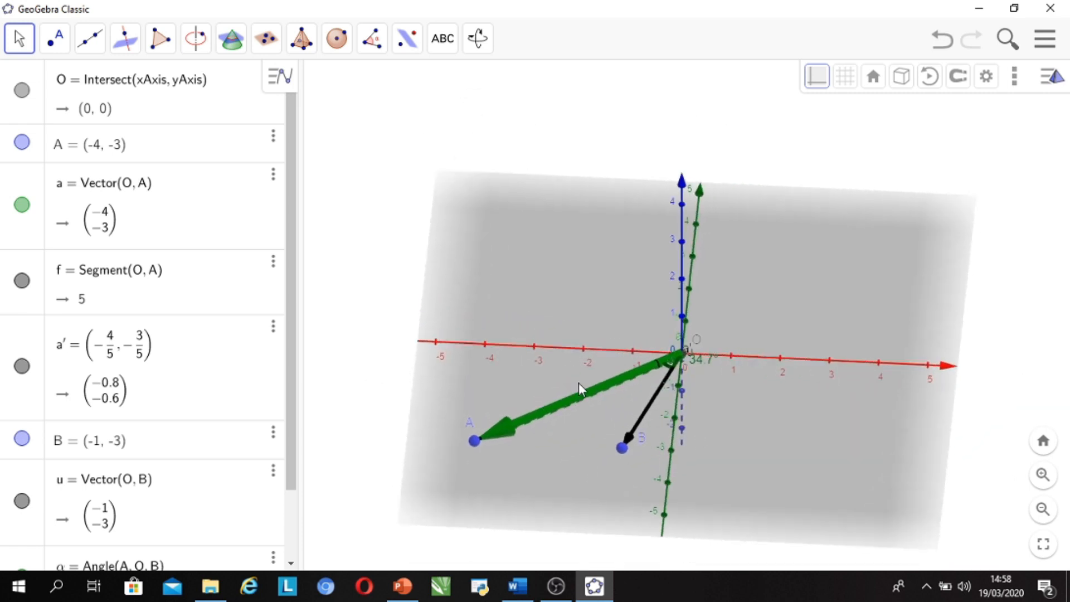
drag(704, 470, 687, 449)
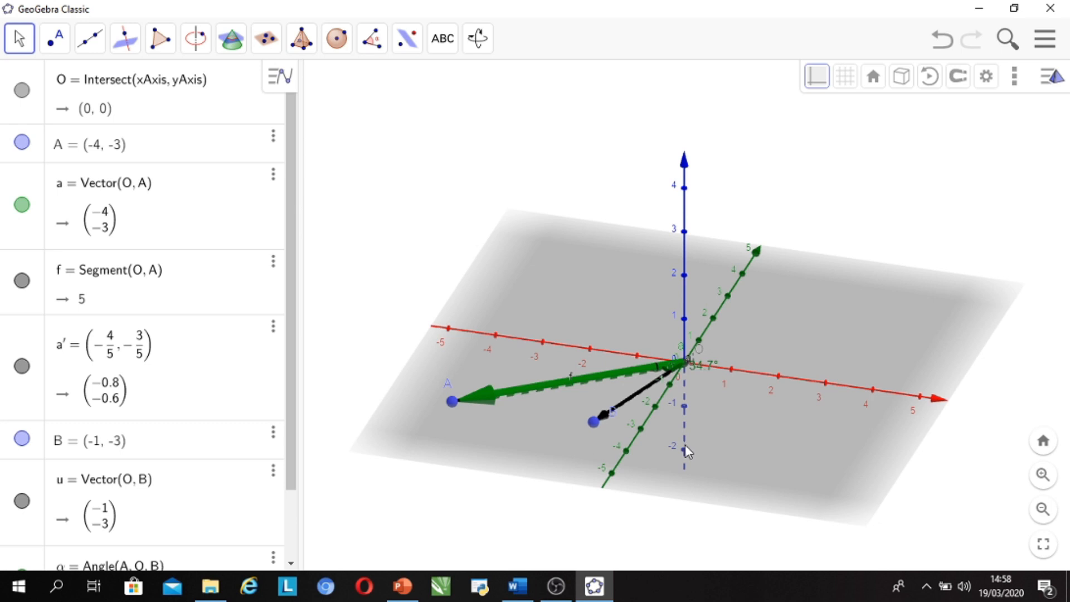
drag(681, 364, 698, 376)
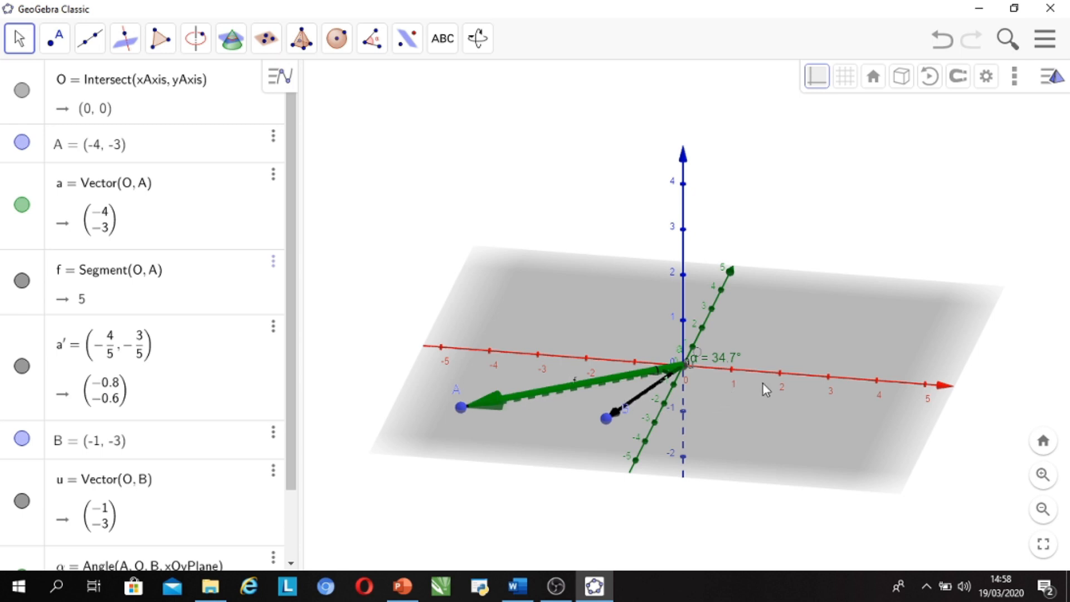
click(273, 136)
click(300, 158)
click(286, 138)
click(299, 160)
click(286, 136)
click(300, 160)
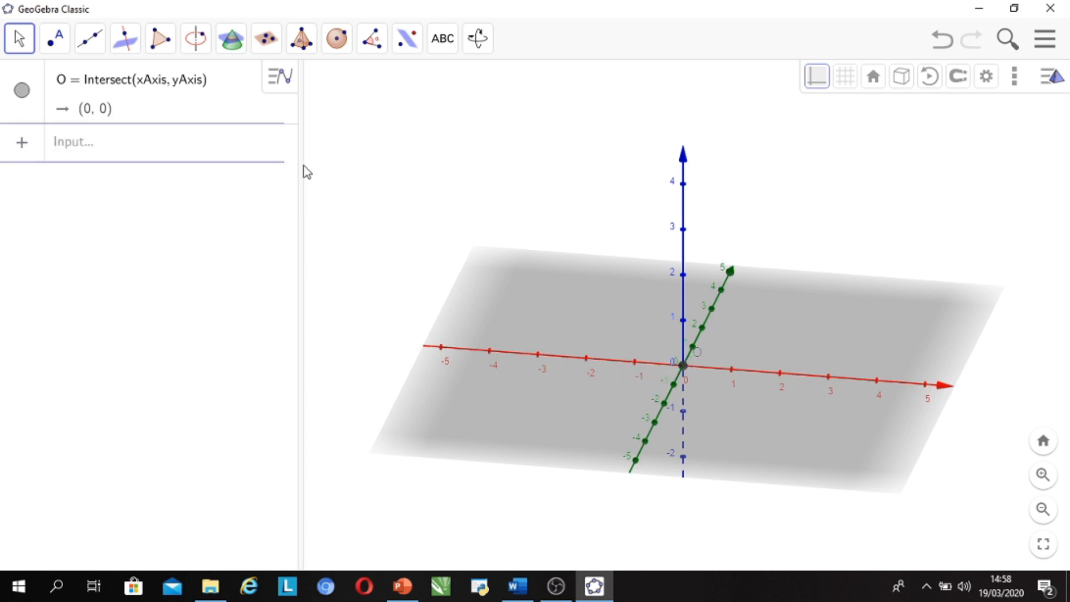
Define the 3D point A = (3, 2, 4) in the algebra list.
drag(734, 342, 725, 340)
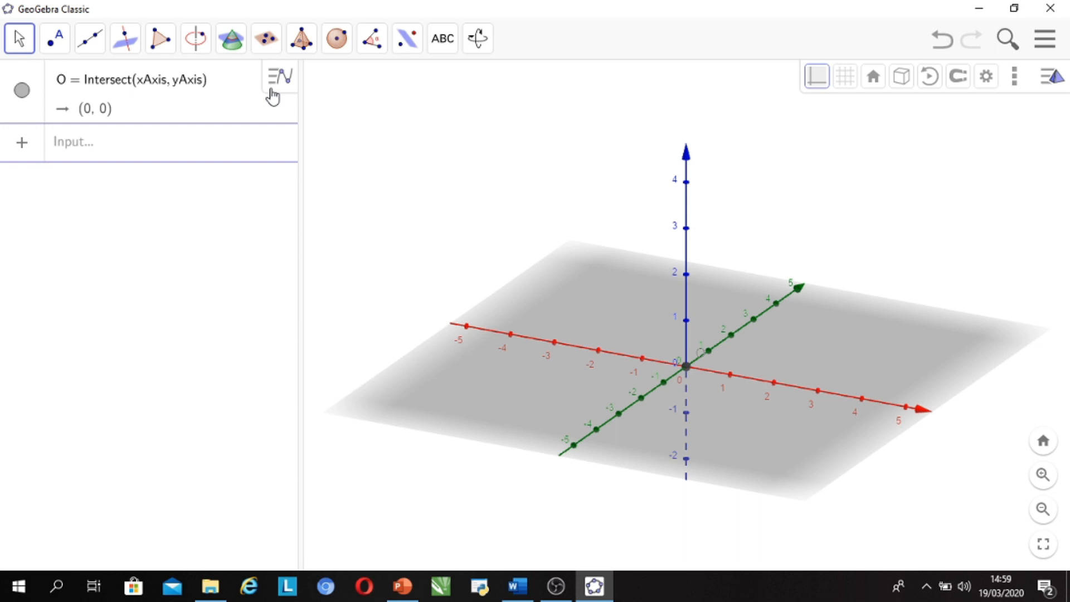
click(137, 141)
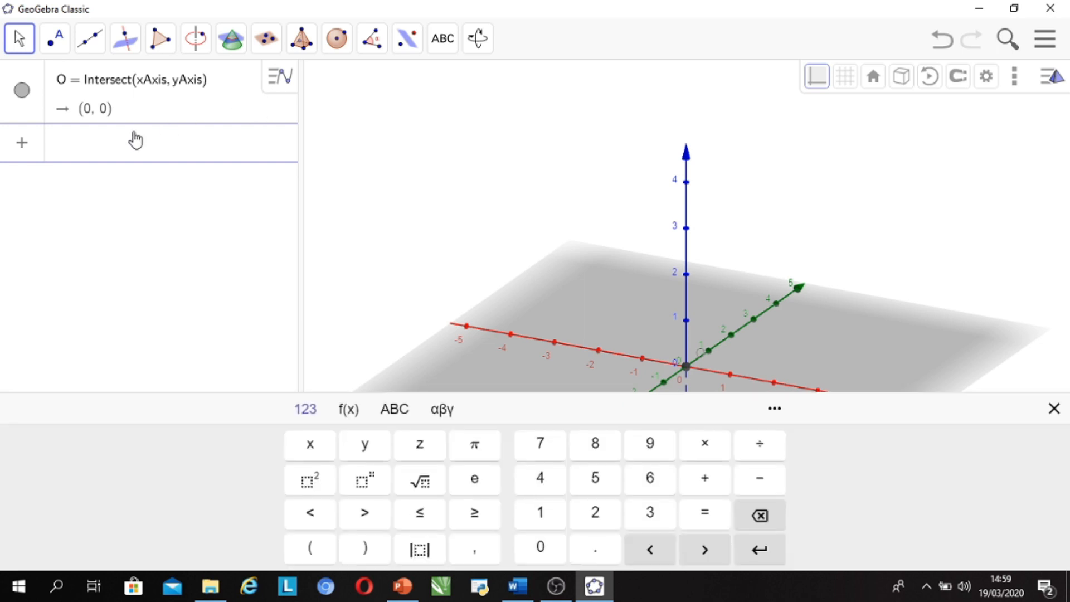
text(A)
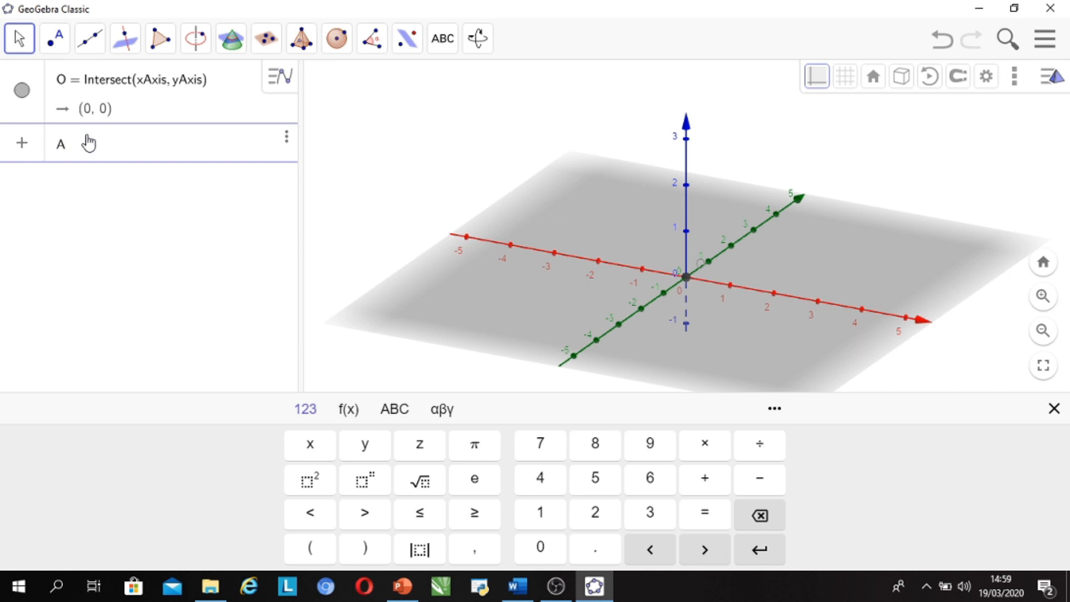
text(= ()
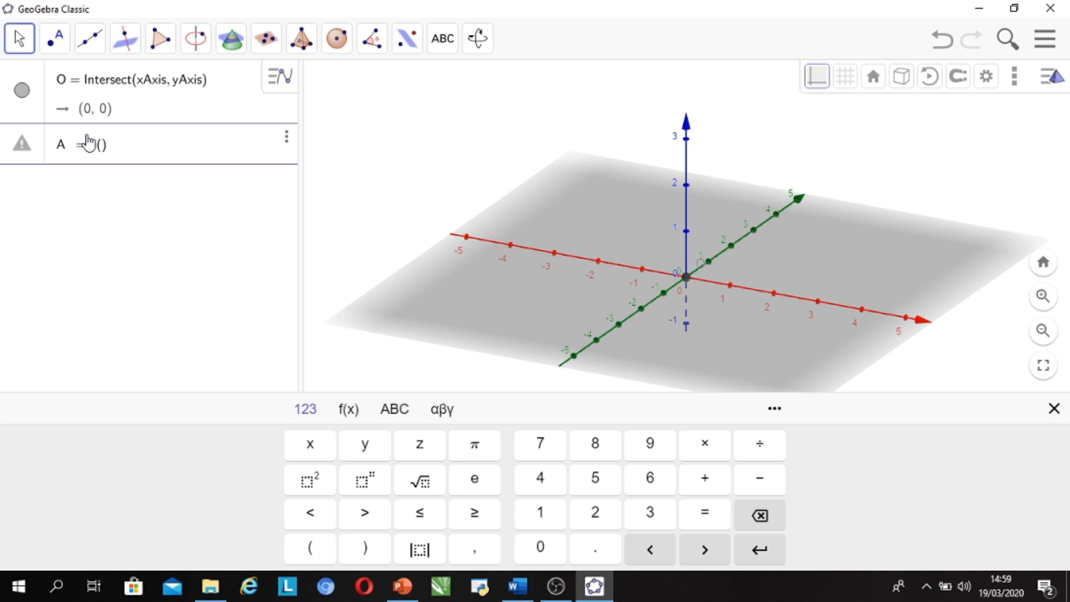
text(3,2,)
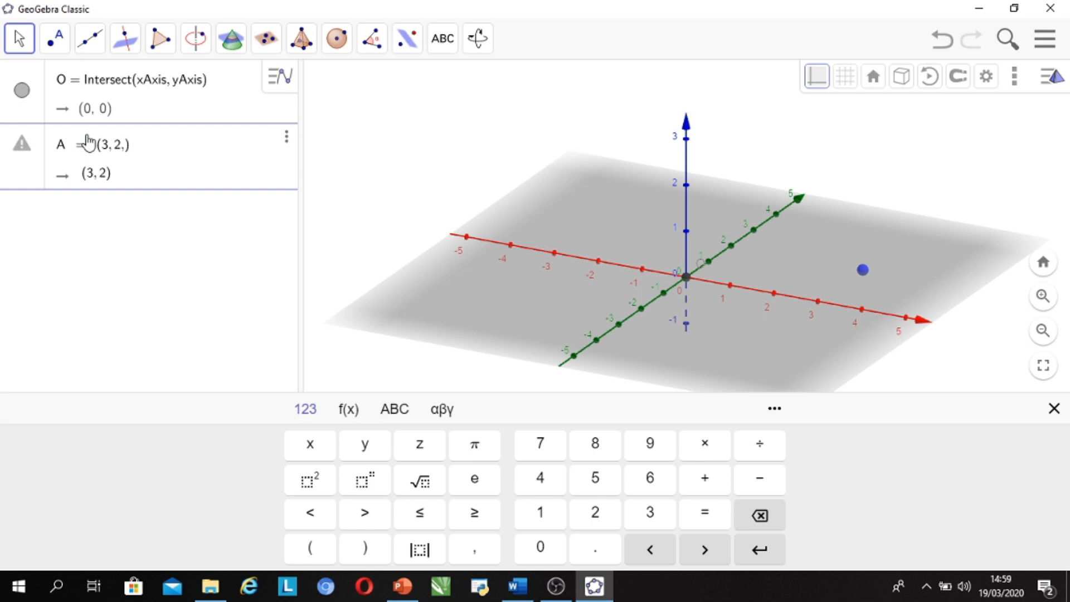
text(4)
key(Return)
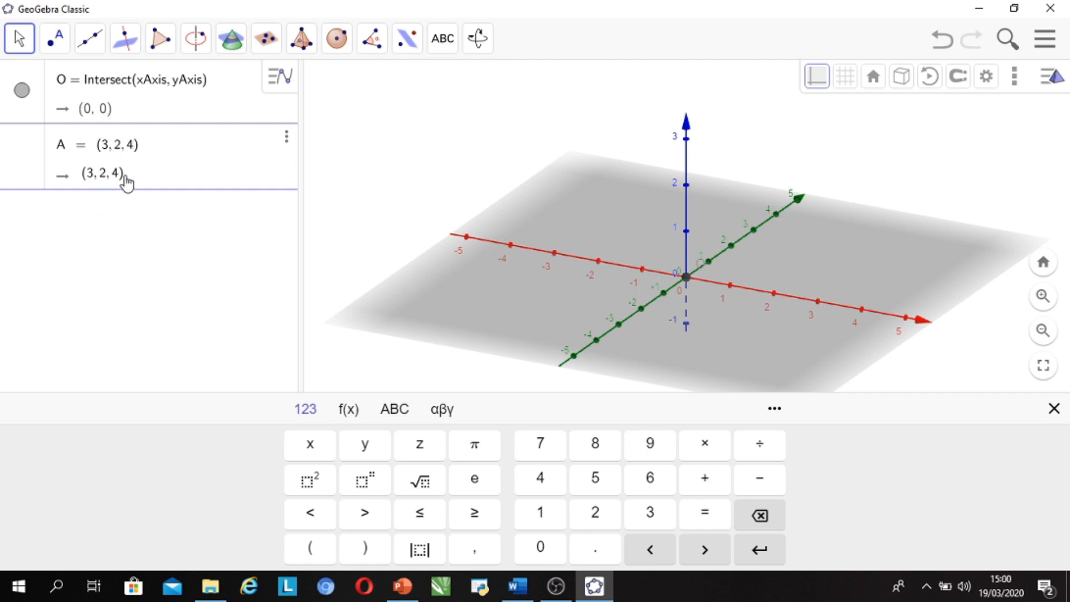
key(Right)
key(Return)
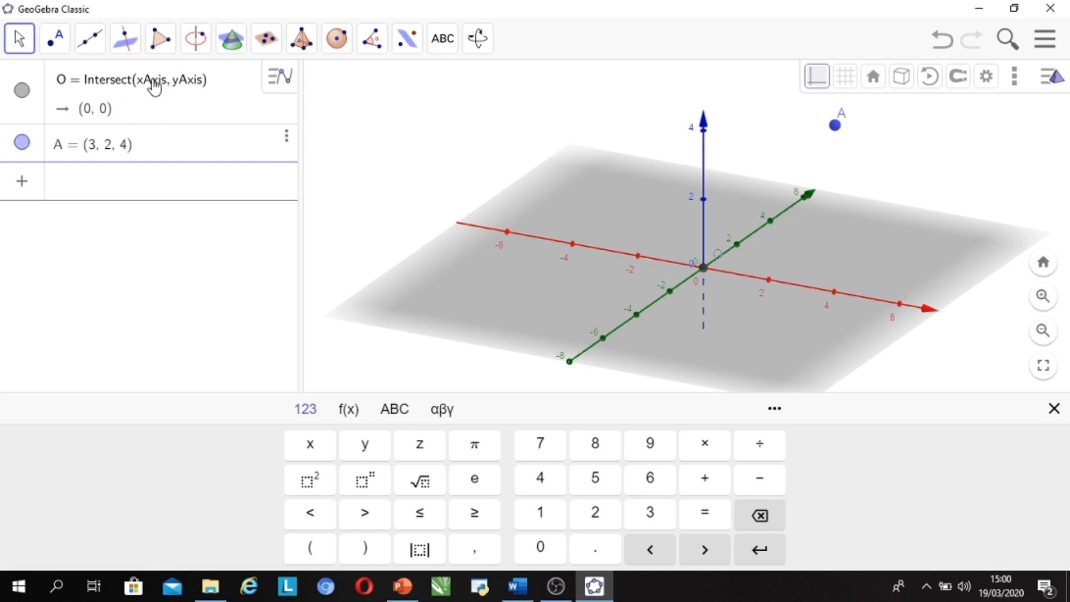
Redefine point O as the 3D origin (0, 0, 0) instead of the intersection of the axes.
click(153, 87)
click(104, 111)
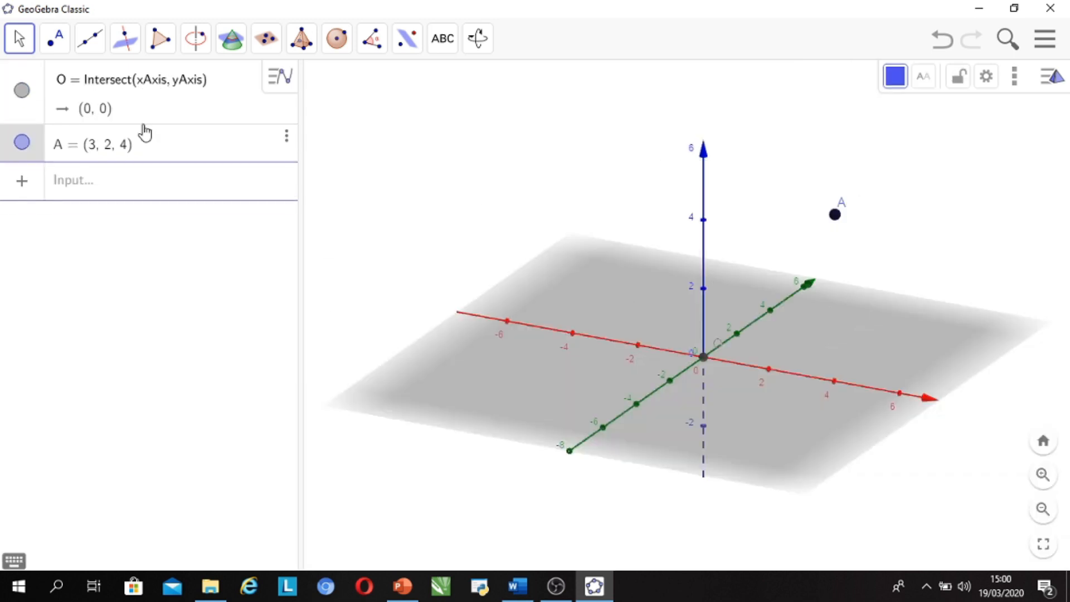
click(700, 359)
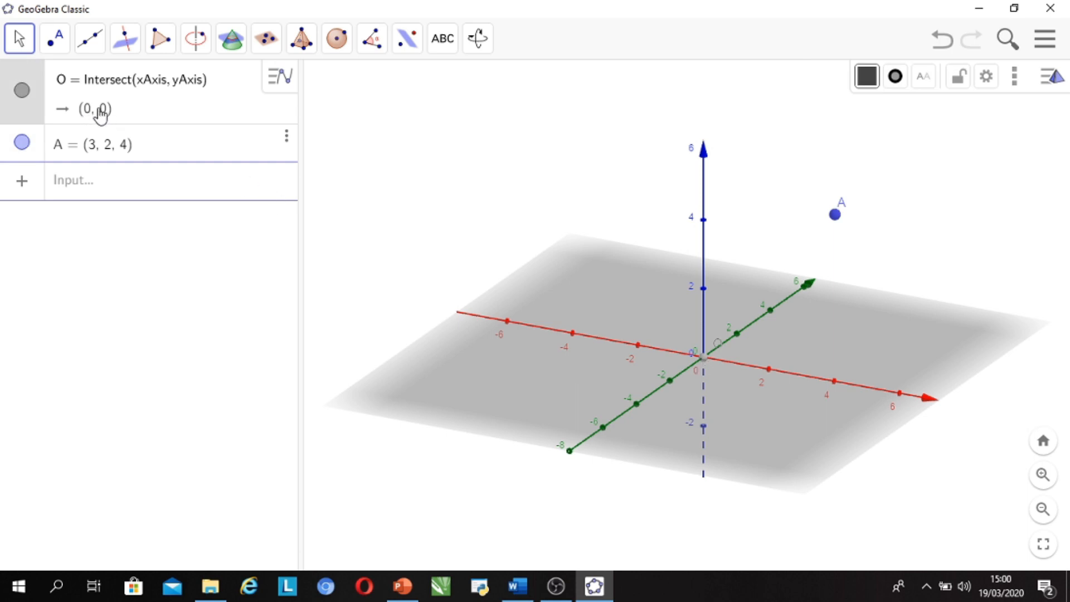
click(101, 113)
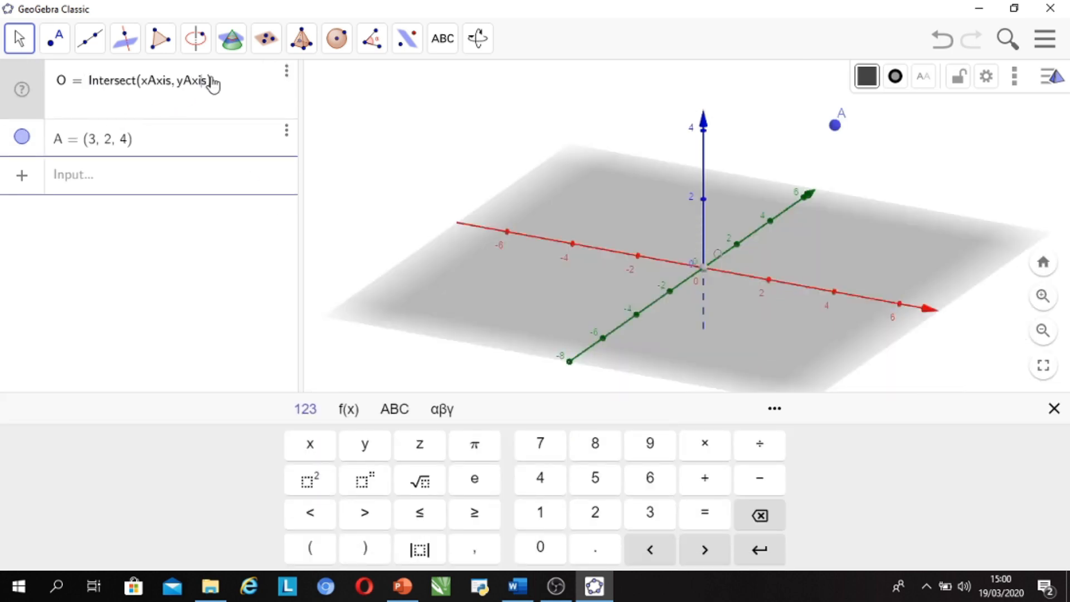
key(BackSpace)
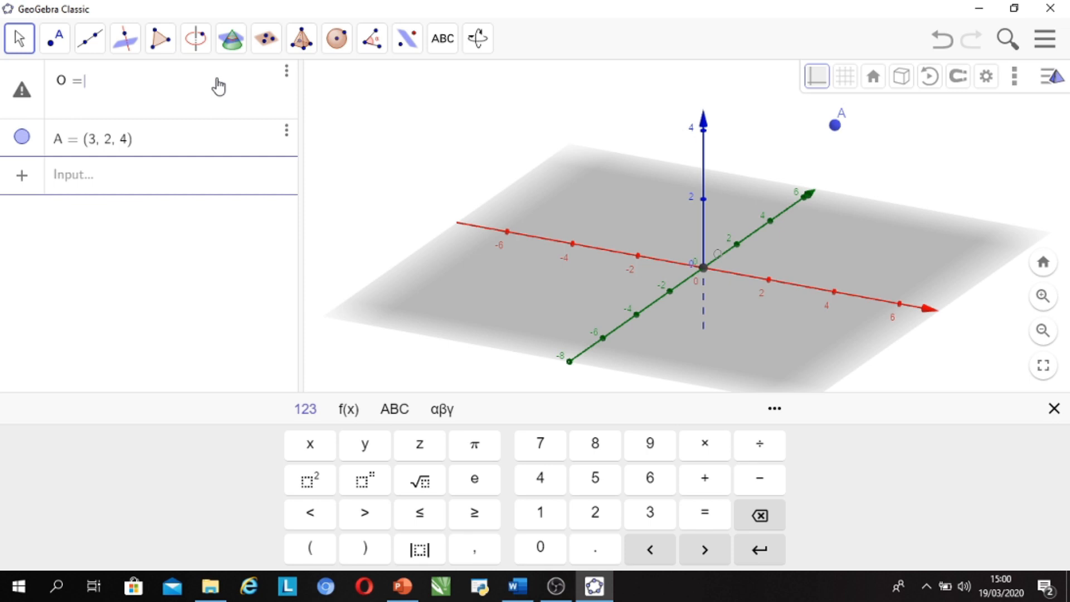
text((0, 0, 0)
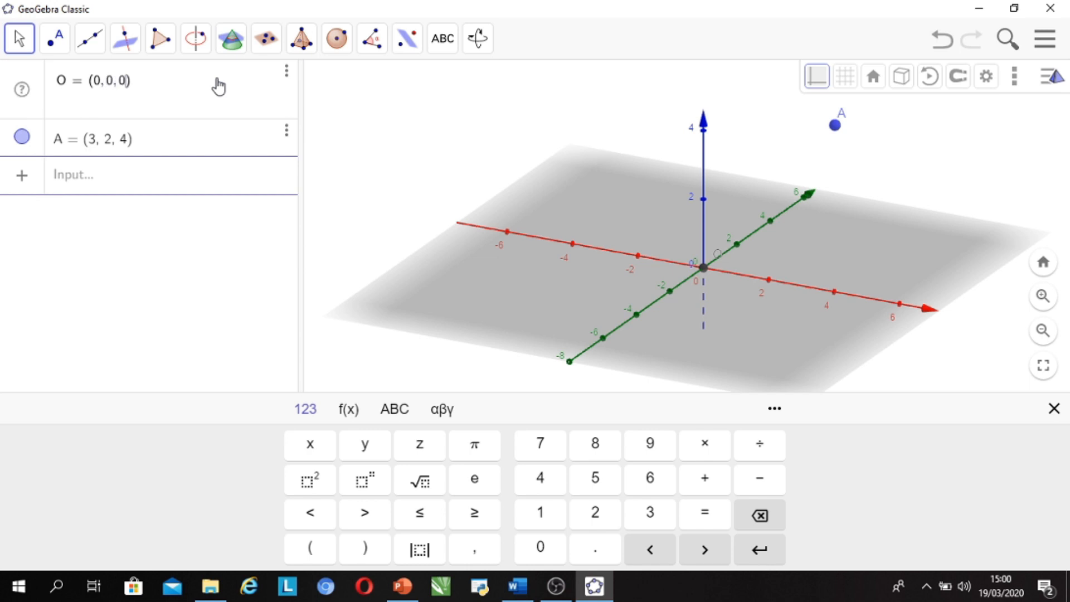
key(Return)
click(148, 150)
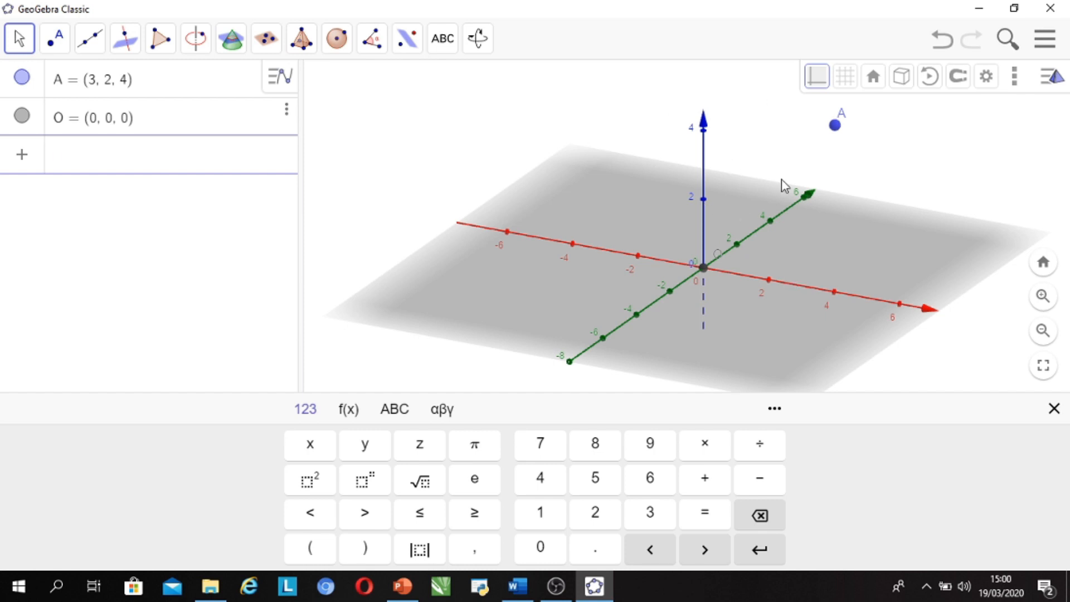
Draw a vector from the origin O to point A in the 3D view.
click(722, 178)
mouse_move(720, 184)
mouse_down()
mouse_move(708, 210)
mouse_move(711, 185)
mouse_move(729, 186)
mouse_up()
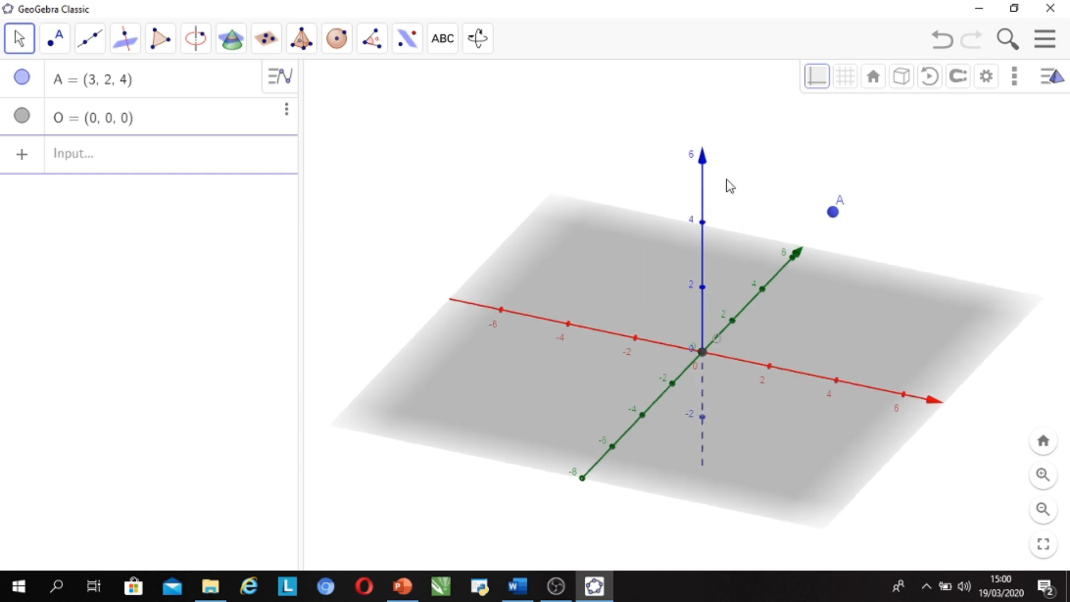
click(92, 49)
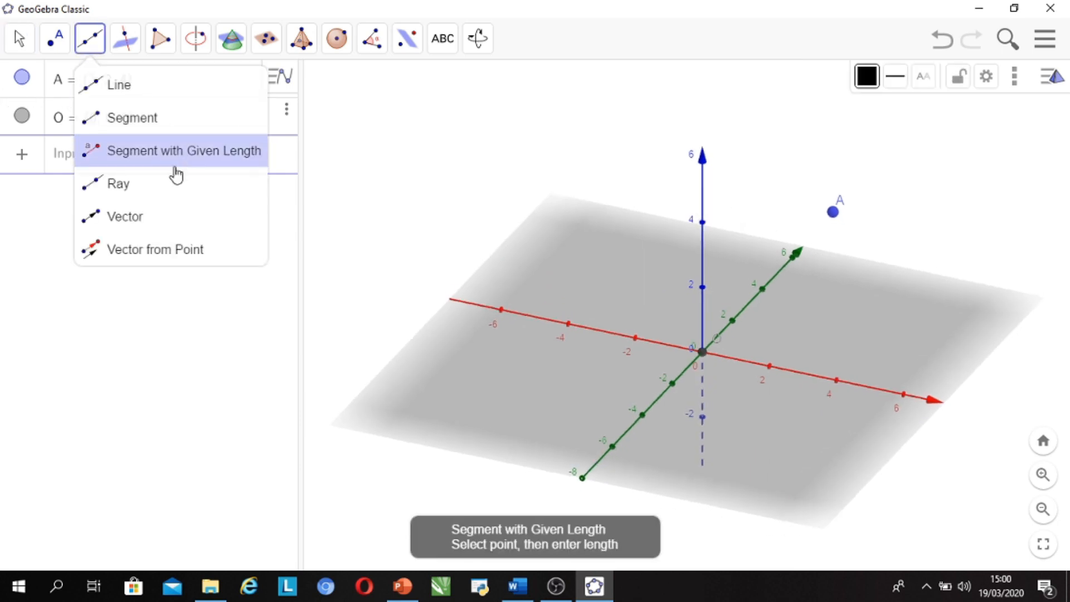
click(159, 216)
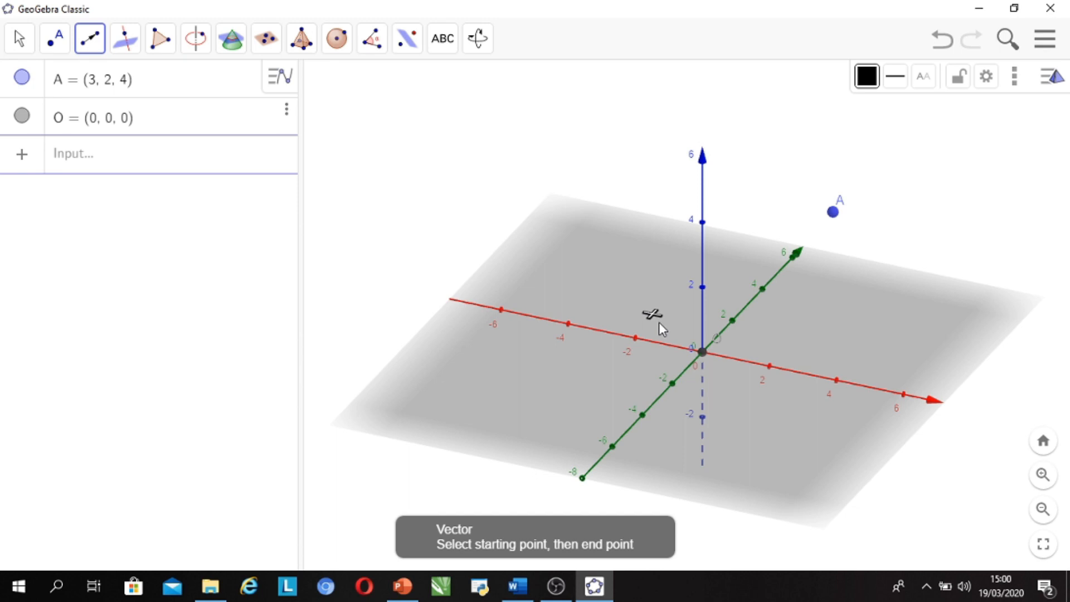
click(702, 354)
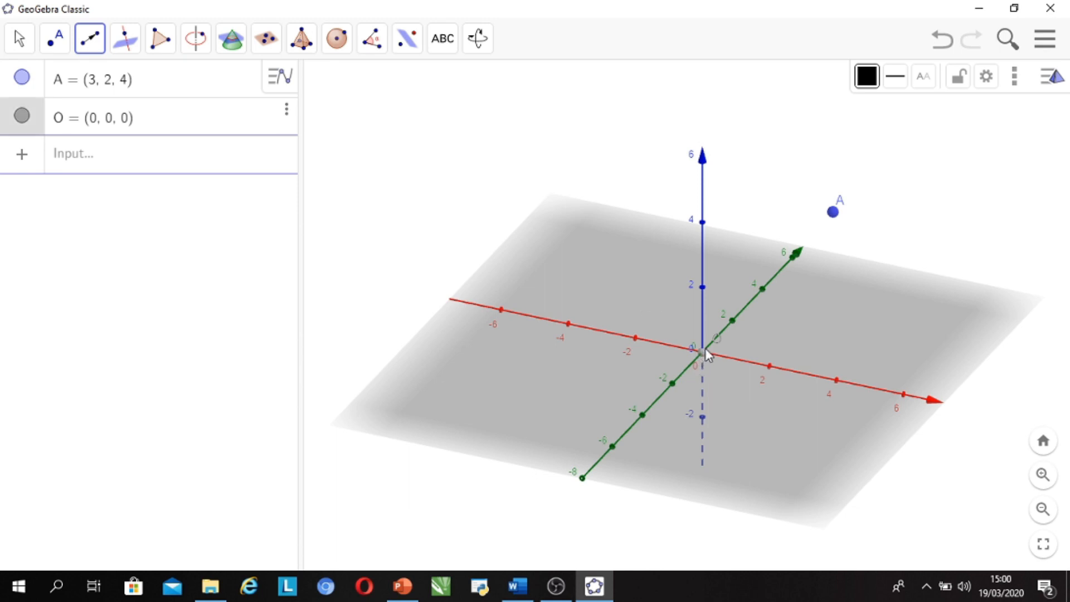
click(833, 213)
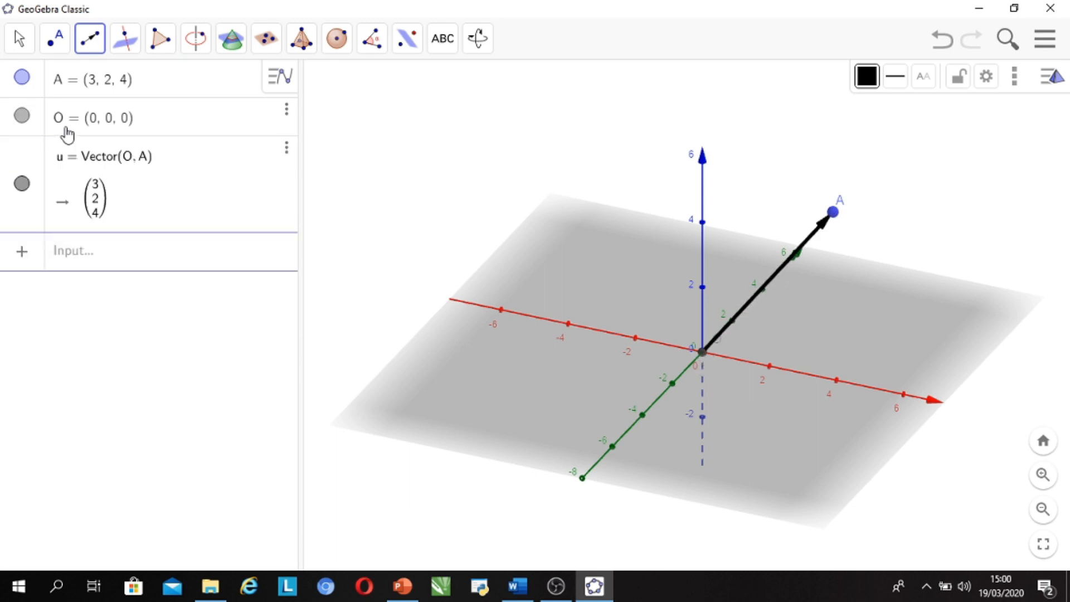
Rename the vector from O to A as a.
click(20, 39)
mouse_move(785, 354)
mouse_down()
mouse_move(786, 343)
mouse_move(795, 353)
mouse_up()
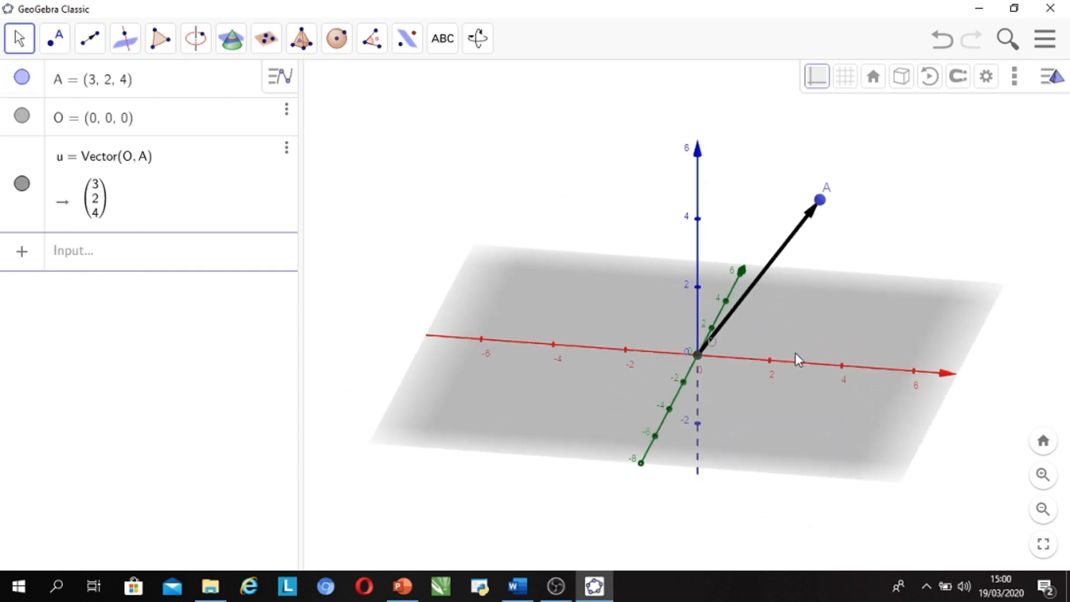
click(71, 163)
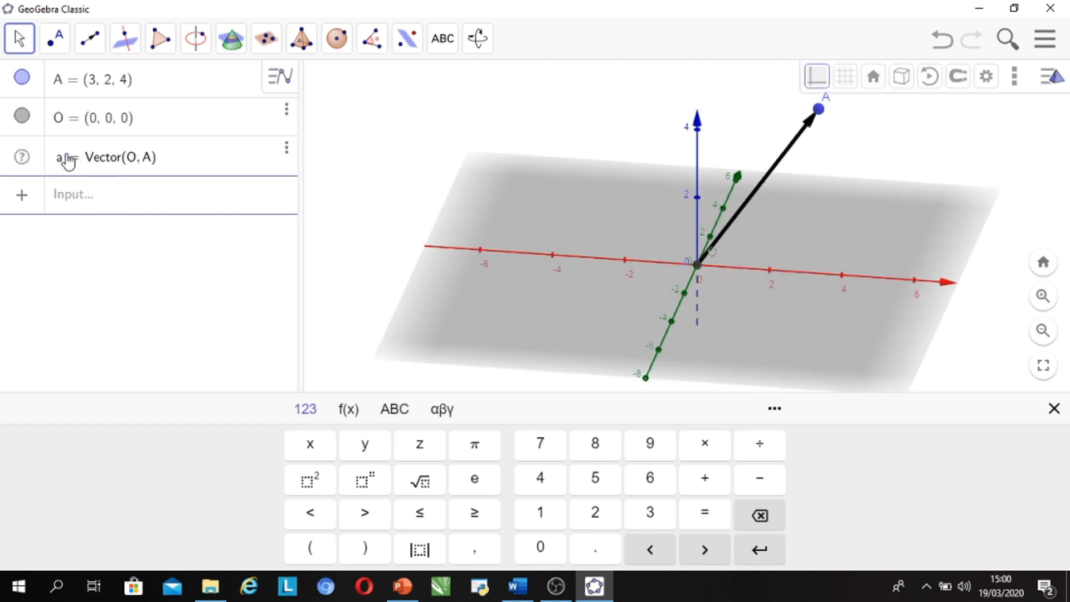
key(Return)
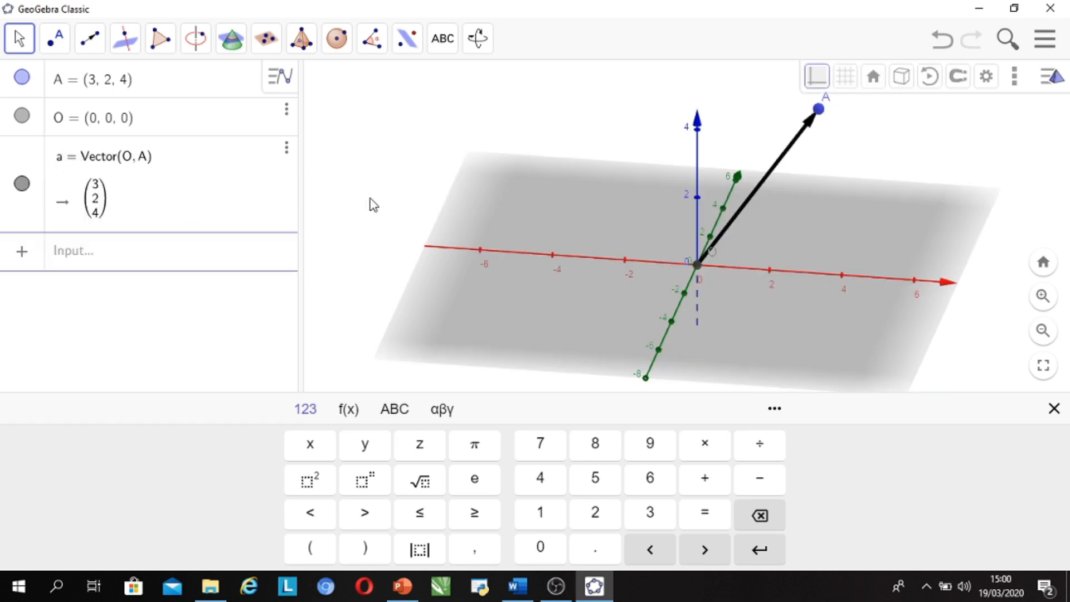
Examine vector a from the front, the side and above to compare its direction with the x, y and z axes.
drag(750, 291, 756, 292)
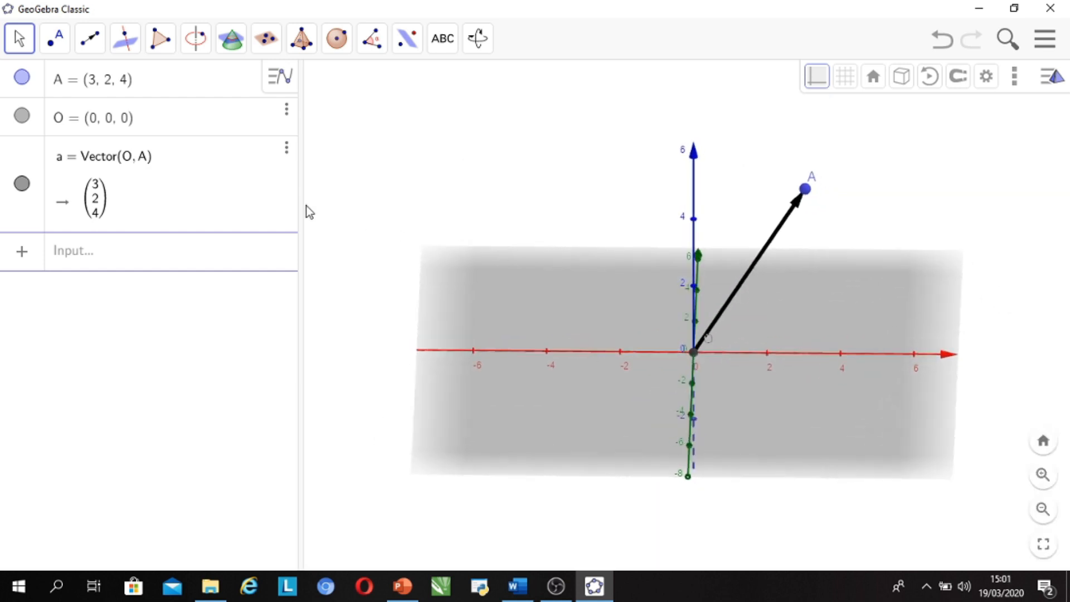
drag(860, 359, 791, 351)
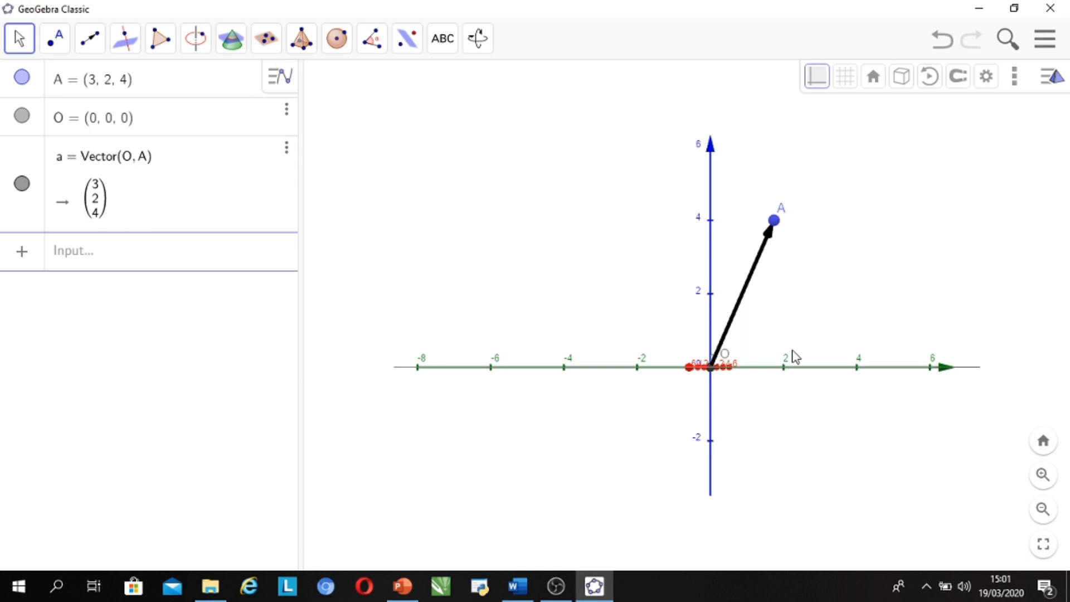
drag(830, 332, 803, 403)
drag(824, 341, 727, 395)
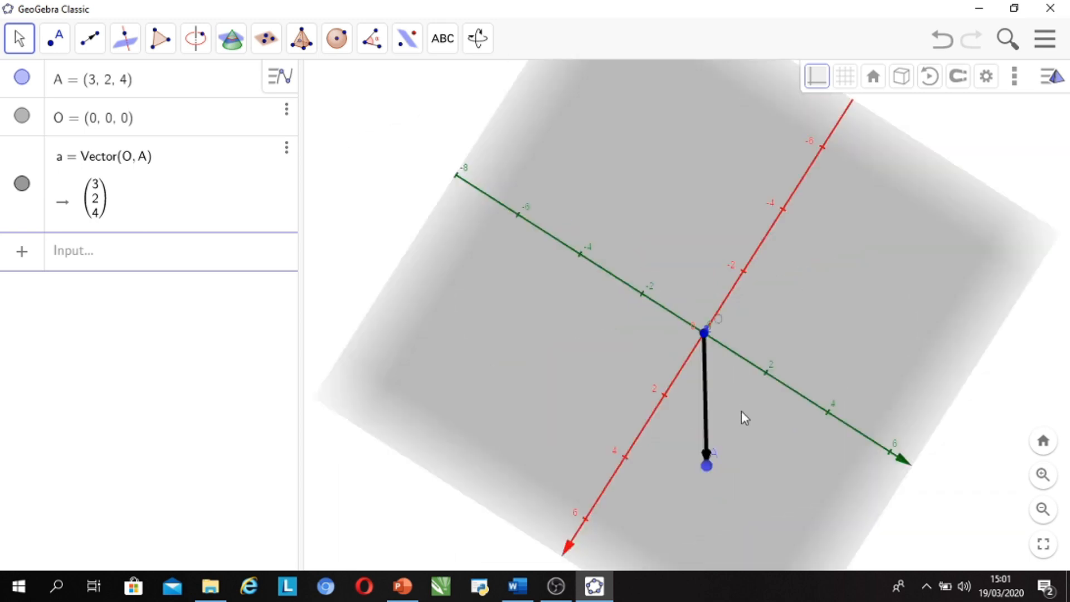
drag(747, 401, 825, 369)
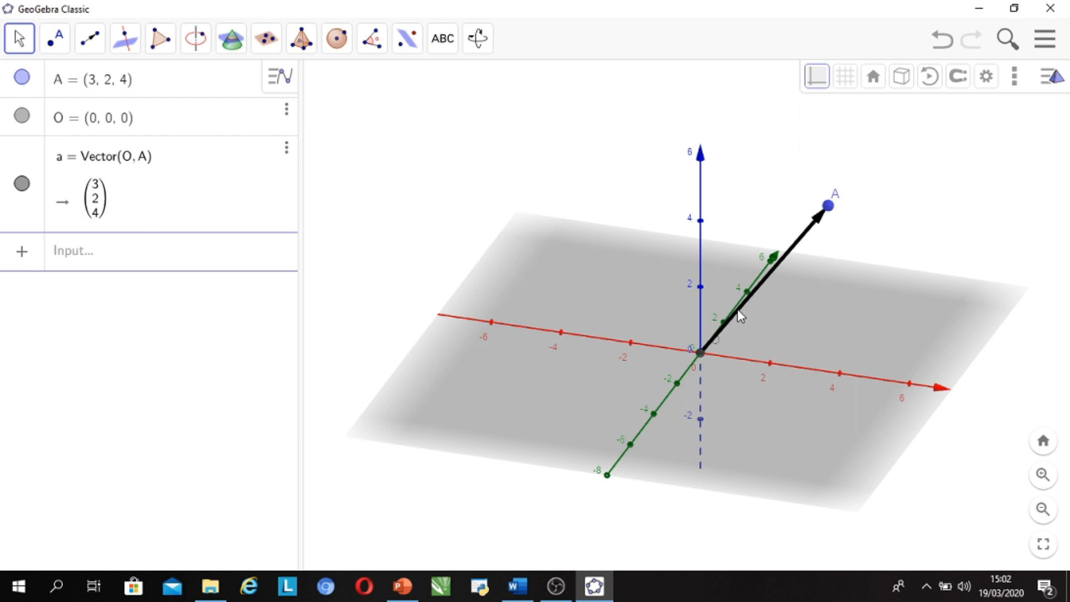
mouse_move(807, 357)
mouse_down()
mouse_move(799, 363)
mouse_move(811, 356)
mouse_up()
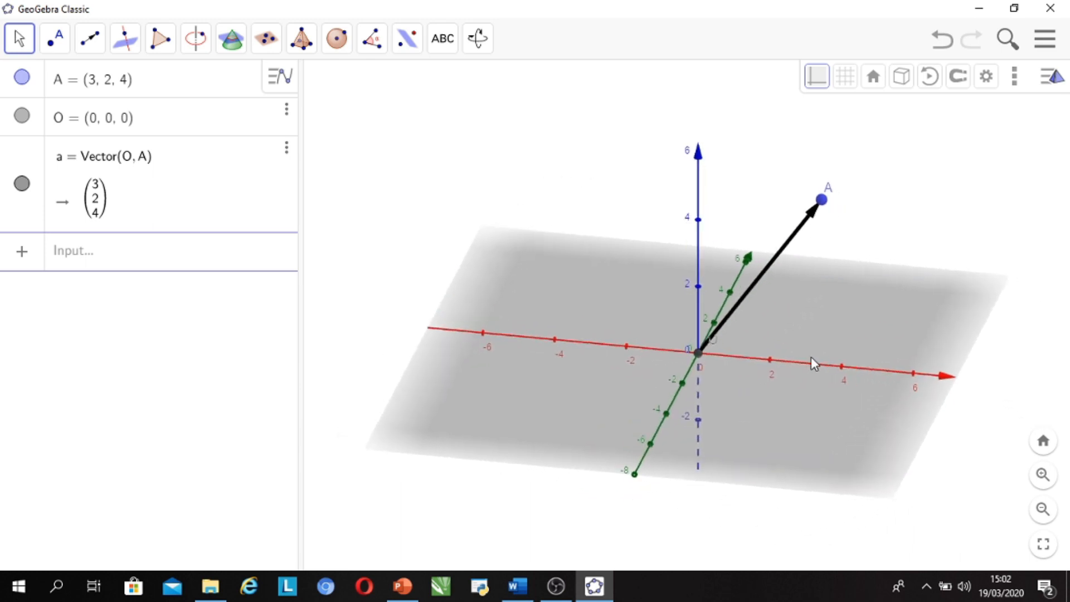
Define a second 3D point B = (3, -4, 1) in the algebra list.
click(102, 252)
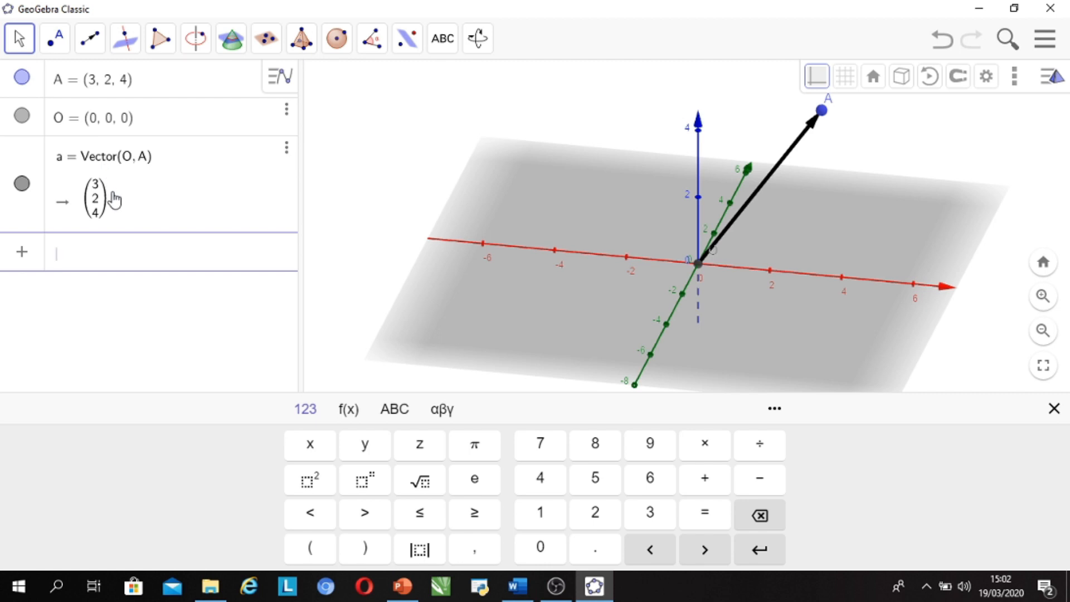
text(B = ()
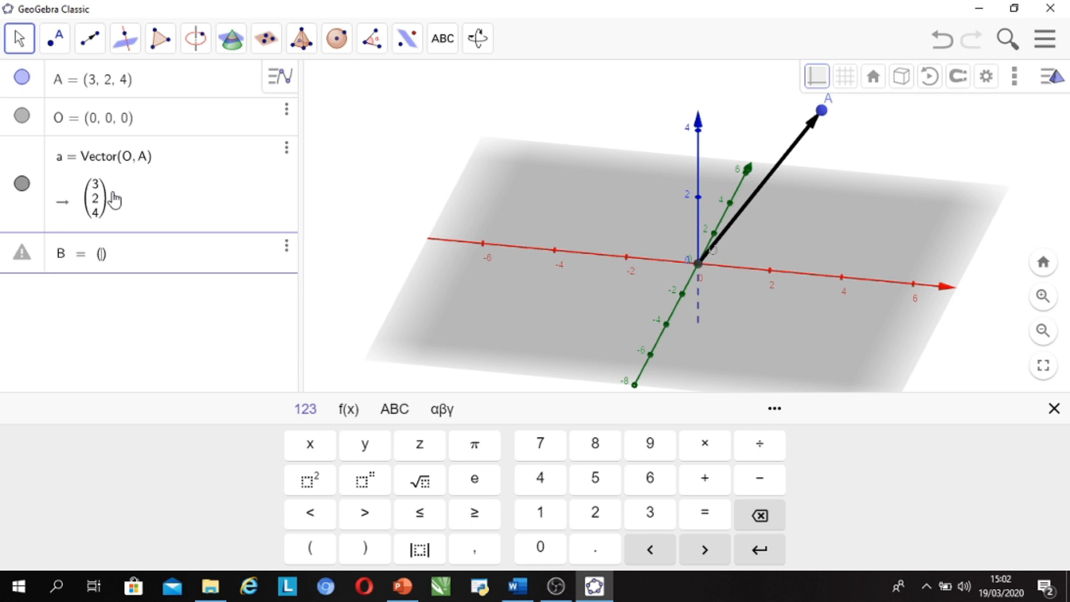
text(3)
text(,)
text(-4)
key(Return)
text(,1)
key(Right)
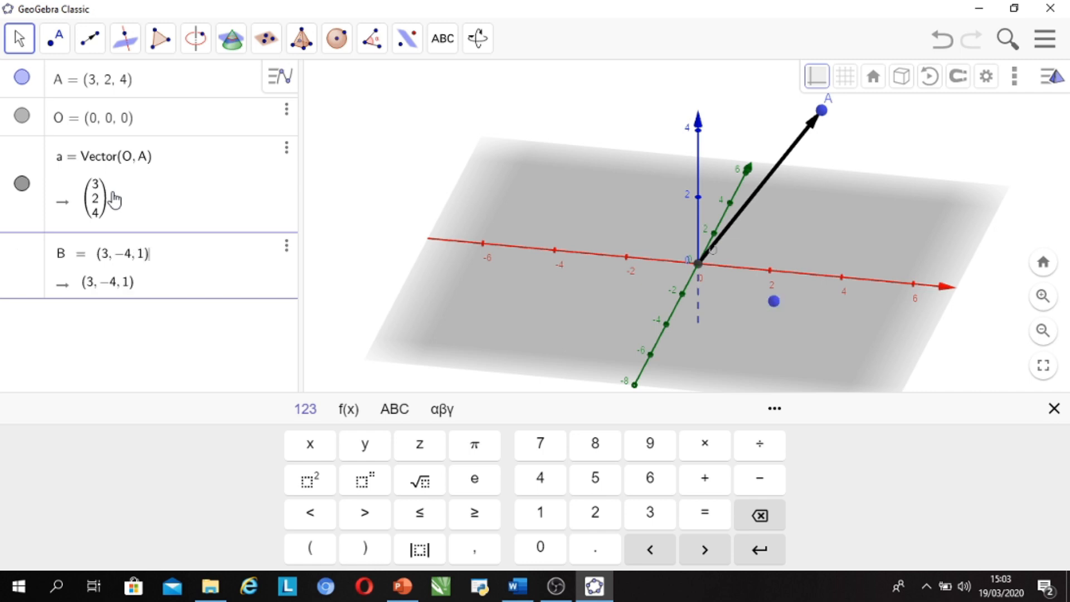
key(Return)
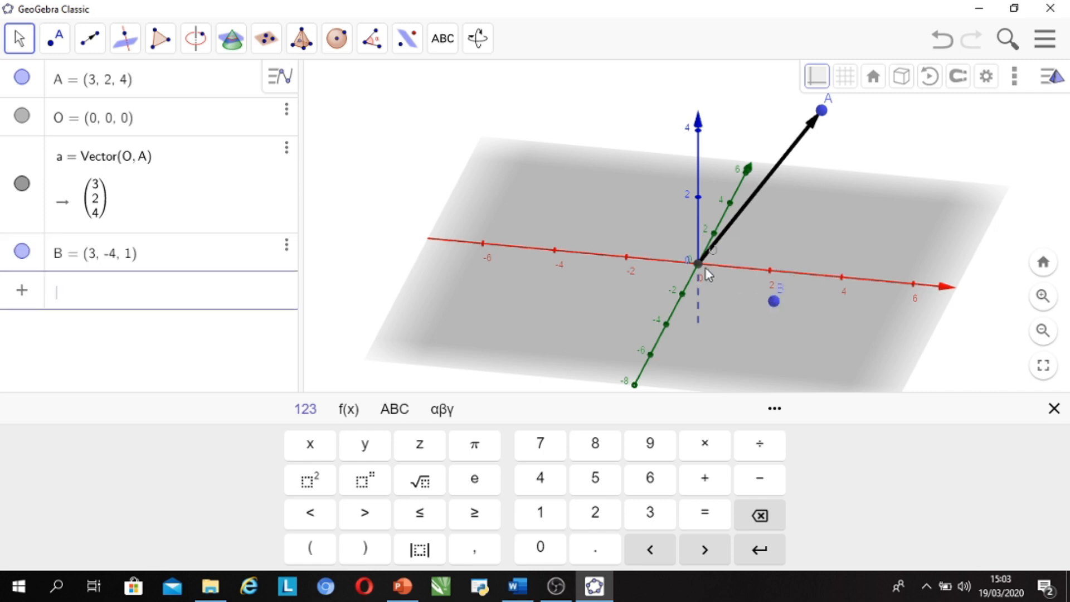
Draw a vector from the origin O to point B in the 3D view.
click(89, 38)
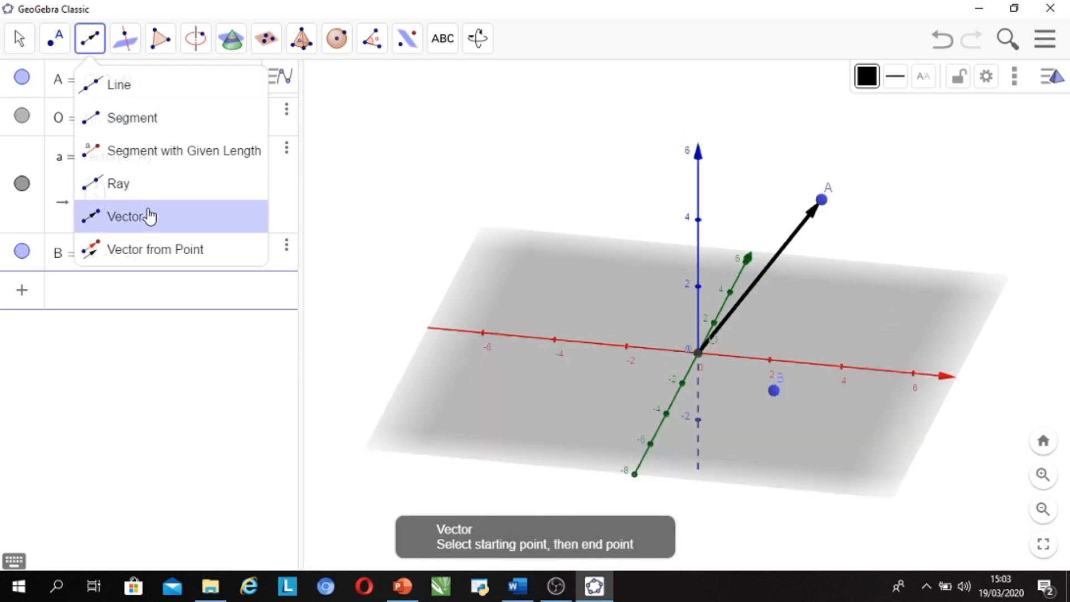
click(149, 216)
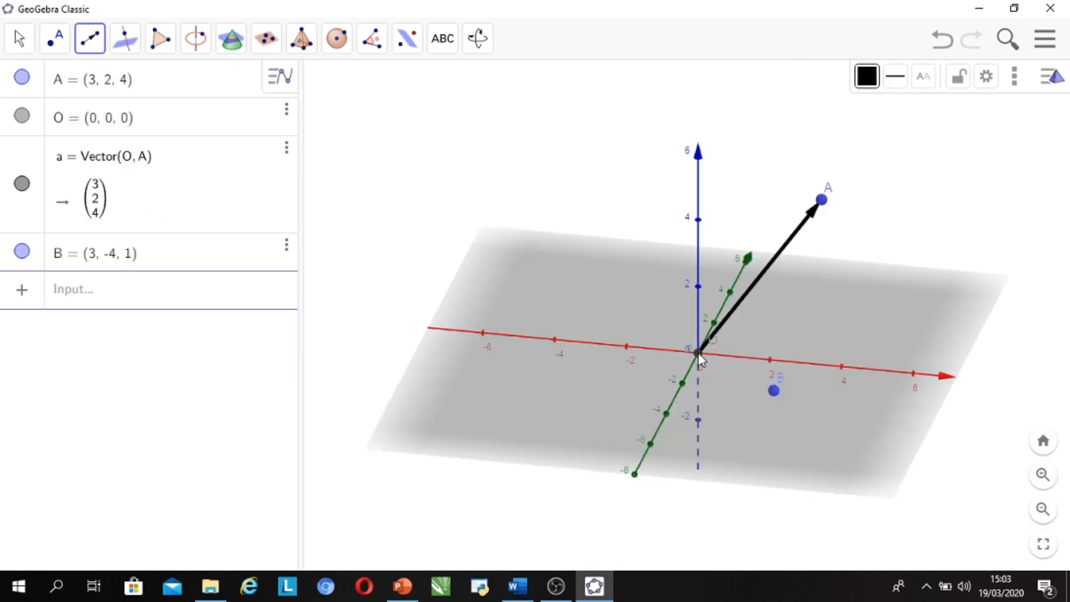
click(698, 355)
click(776, 396)
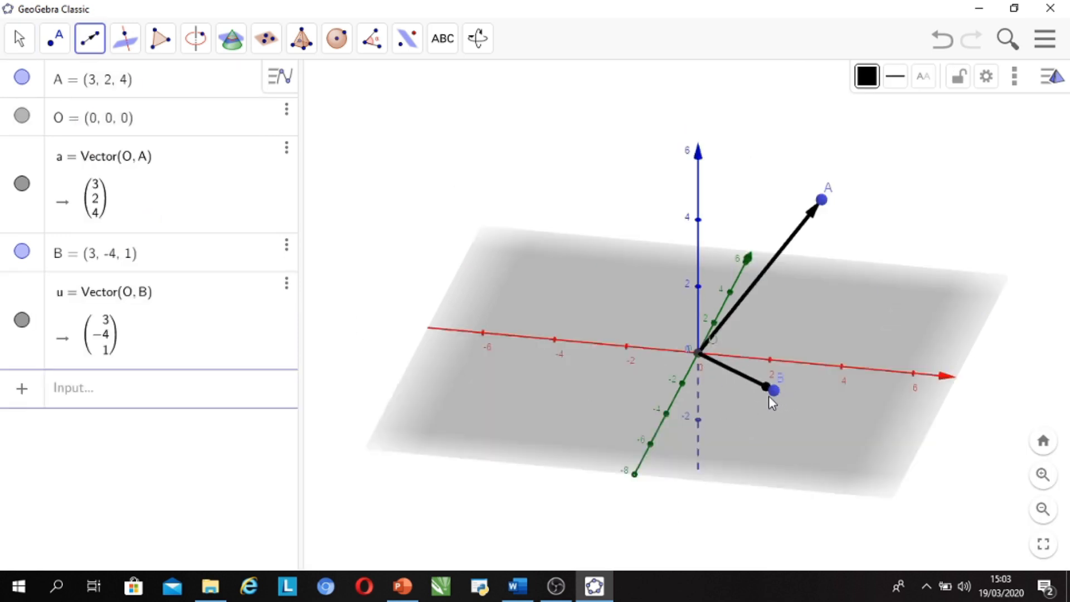
Examine the vectors from O to A and from O to B from several angles to compare their directions and the angle between them.
scroll(776, 396, up, 3)
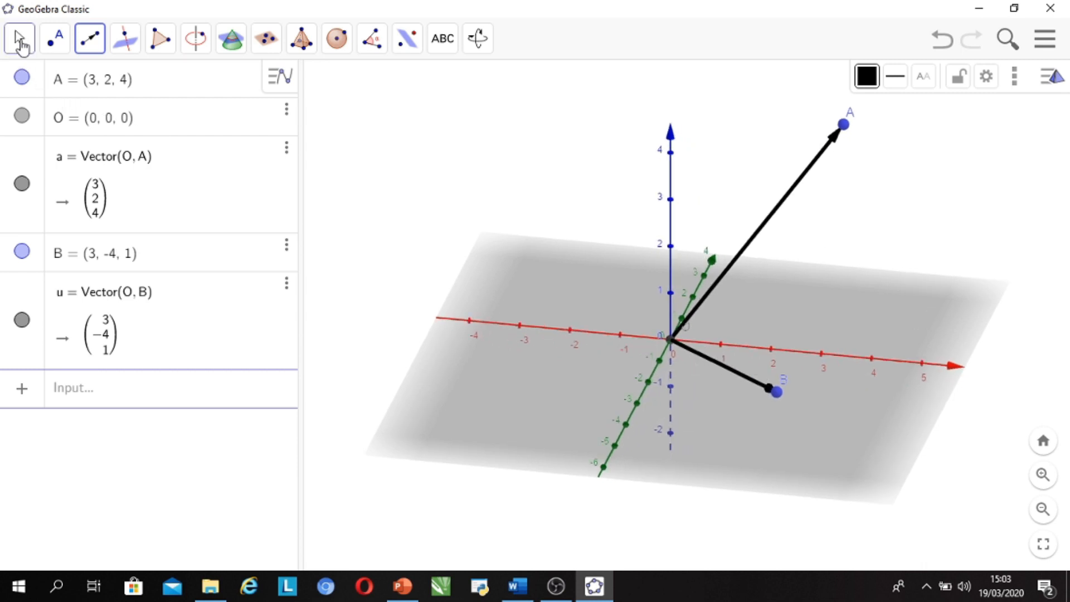
click(20, 44)
drag(551, 385, 710, 419)
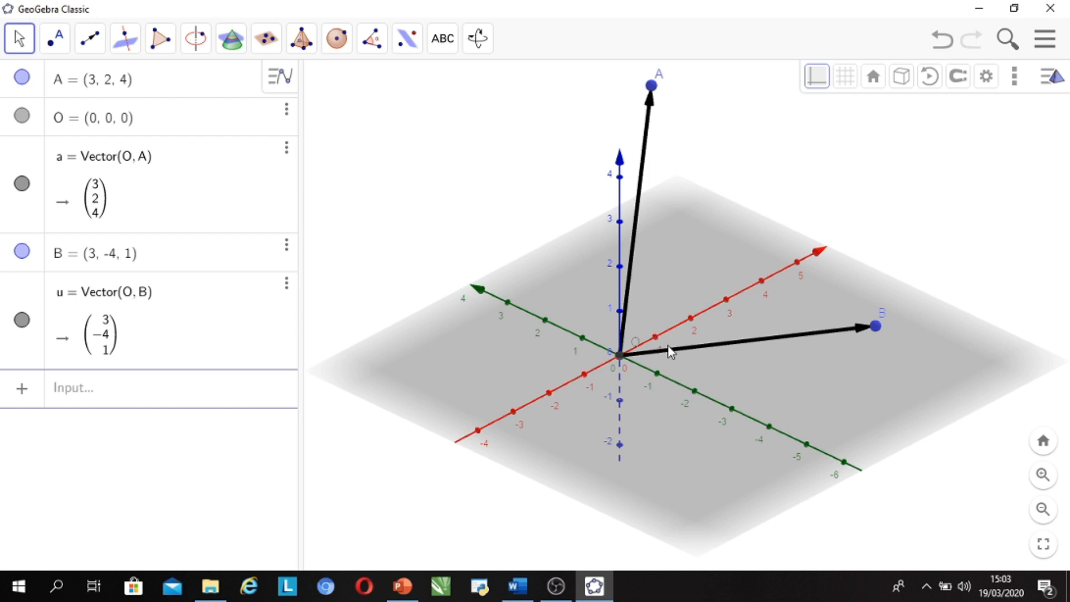
drag(717, 407, 661, 393)
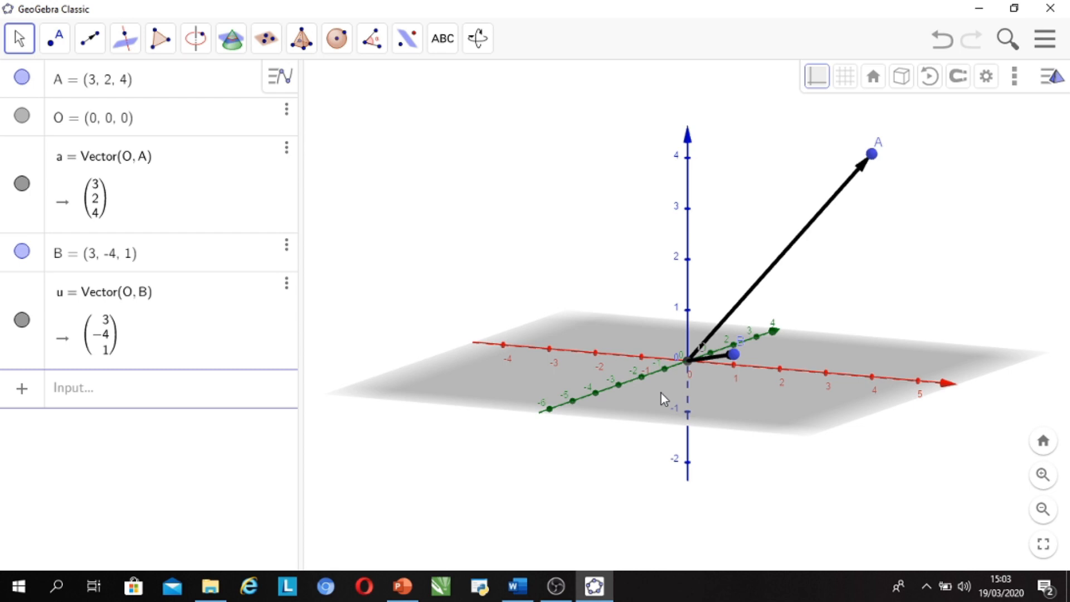
drag(696, 386, 704, 413)
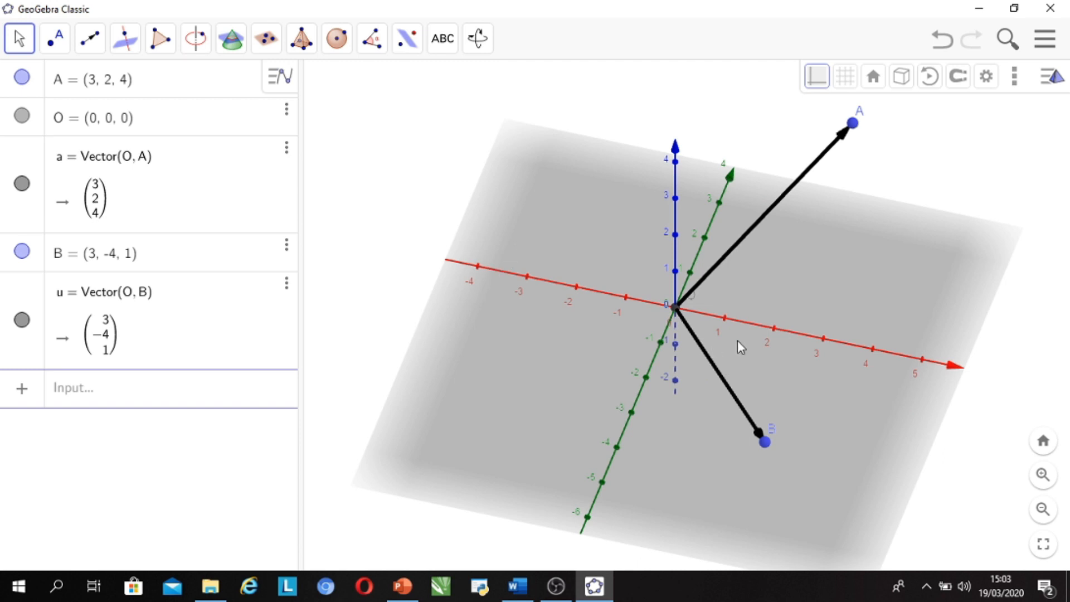
drag(741, 341, 742, 338)
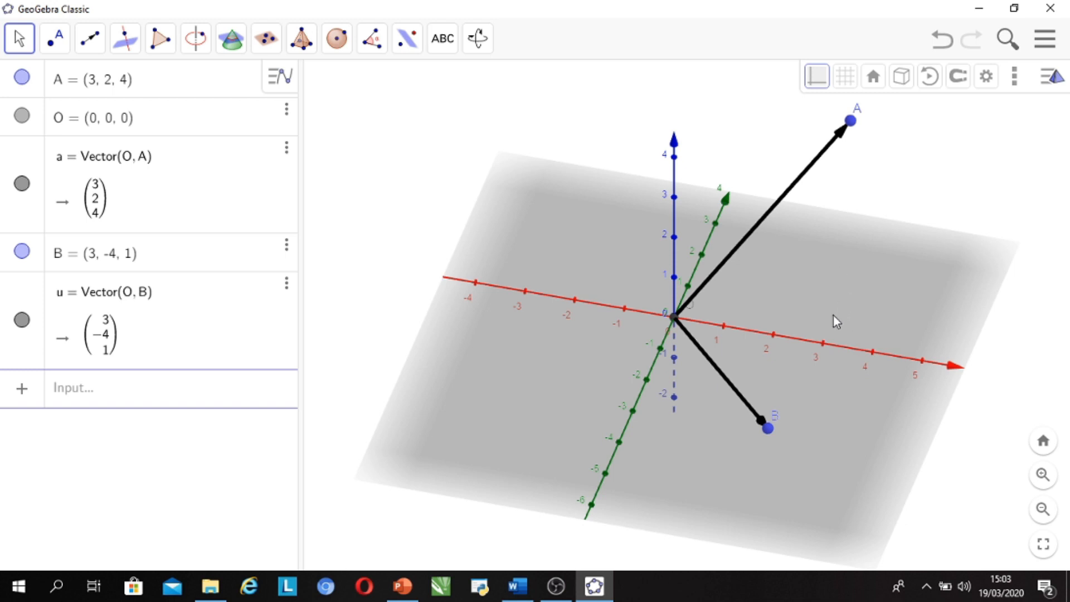
drag(794, 359, 795, 350)
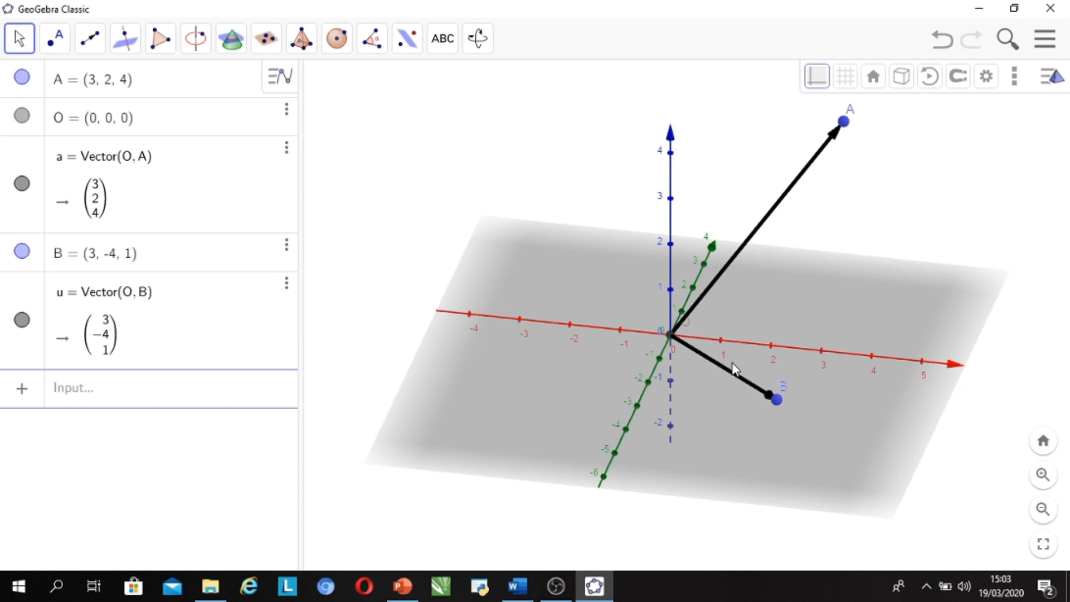
drag(768, 369, 690, 393)
drag(776, 208, 841, 249)
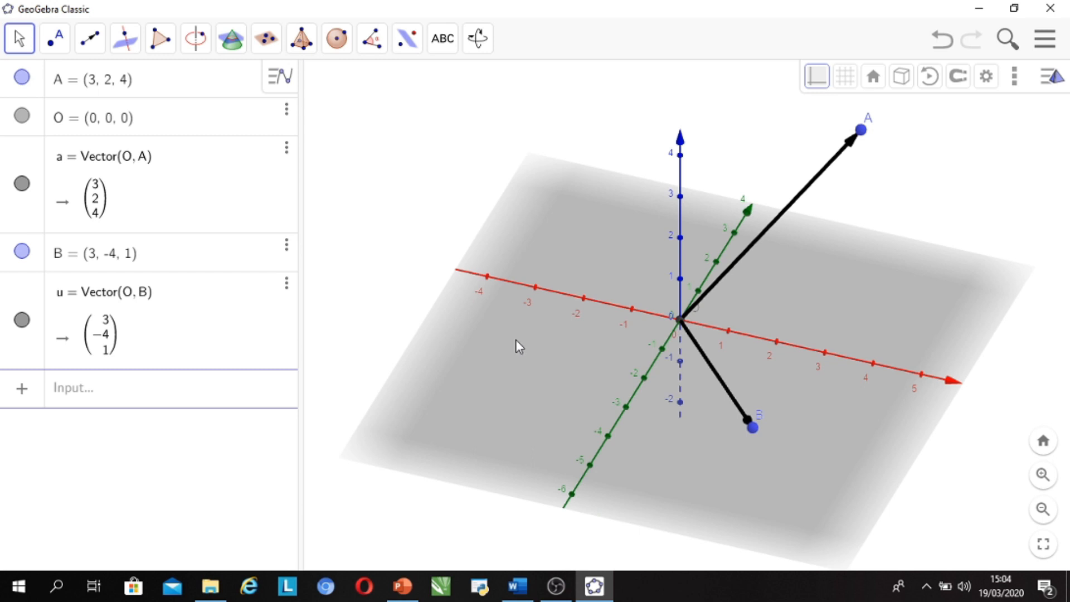
drag(624, 234, 707, 311)
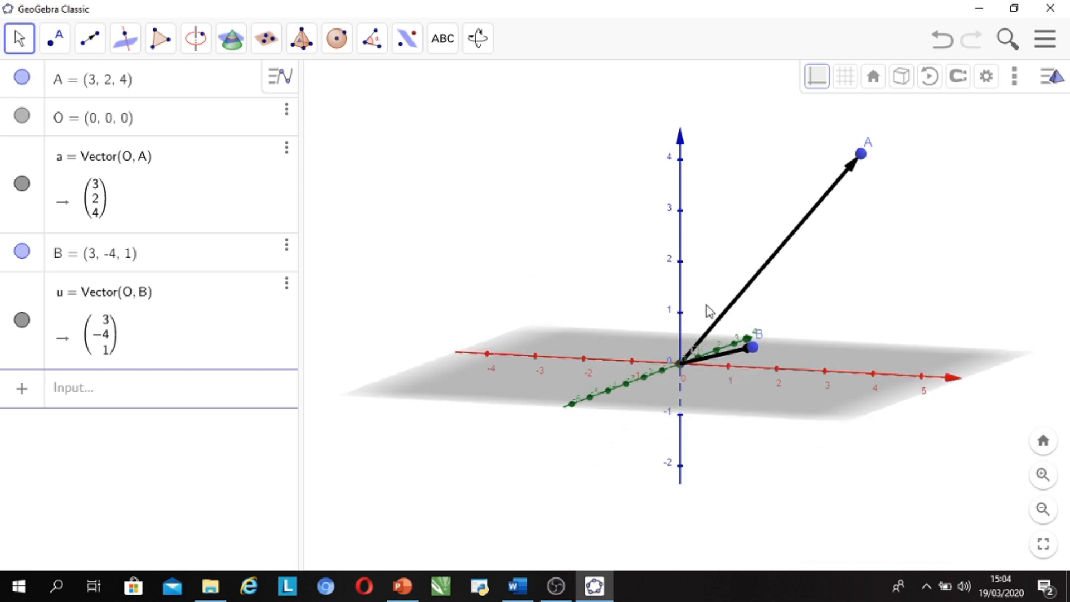
drag(798, 446, 808, 414)
drag(924, 335, 623, 441)
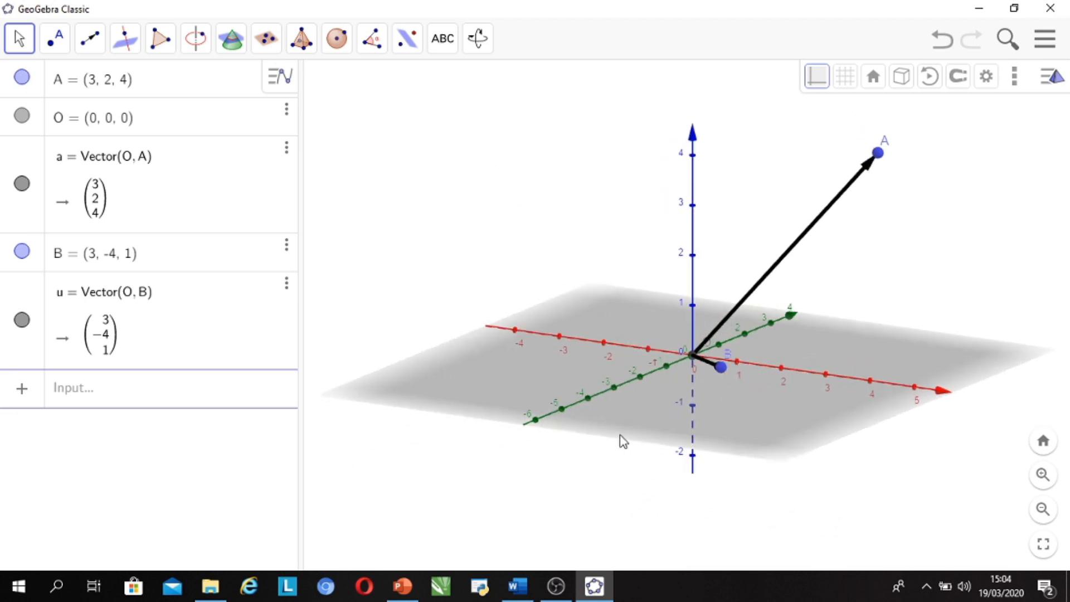
drag(738, 413, 764, 437)
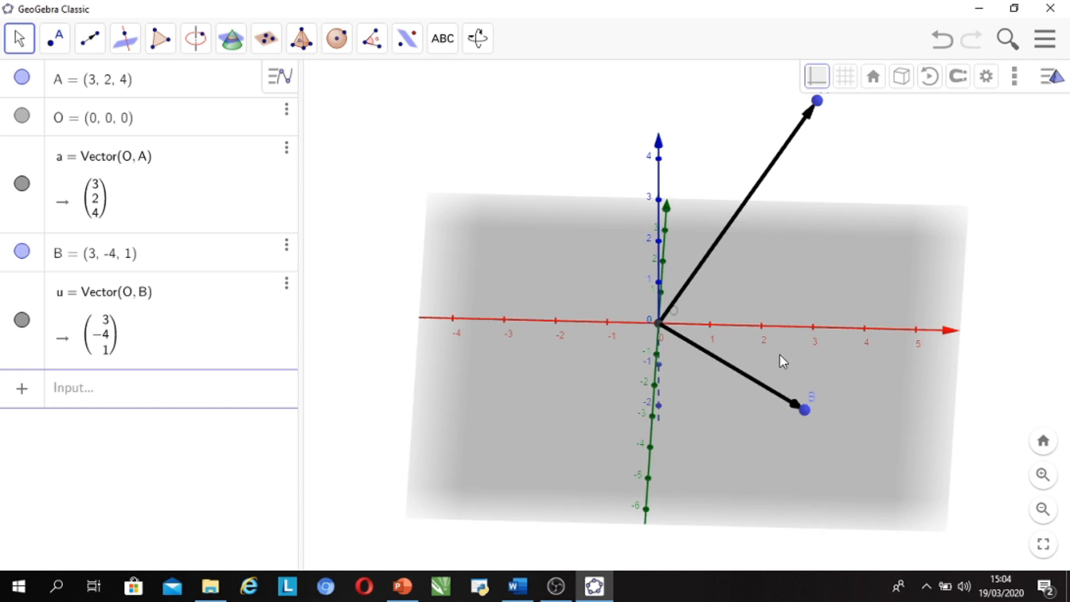